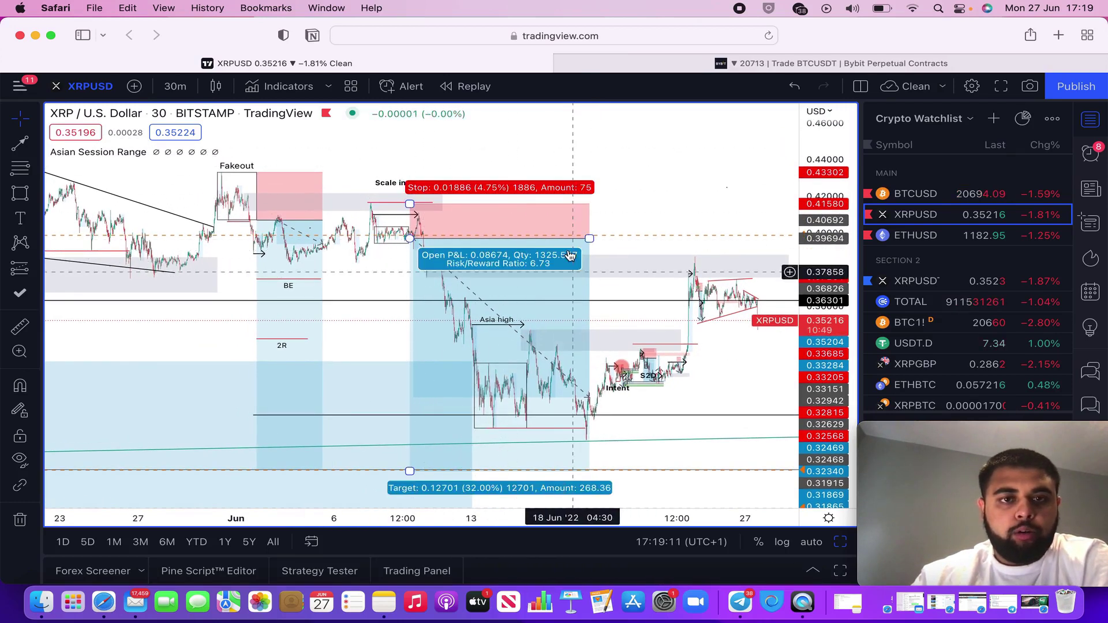
Step: Move the target of the large XRPUSD short position starting on 9 June to a distance of 0.08712 (21.95%)
mouse_move(398, 482)
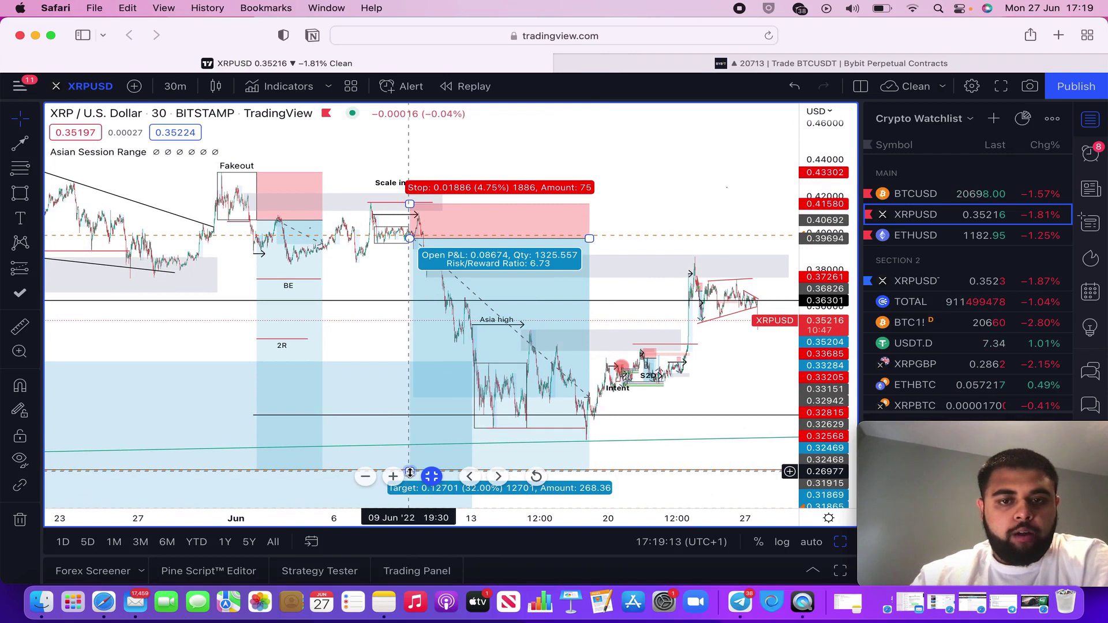
left_click_drag(409, 470, 542, 400)
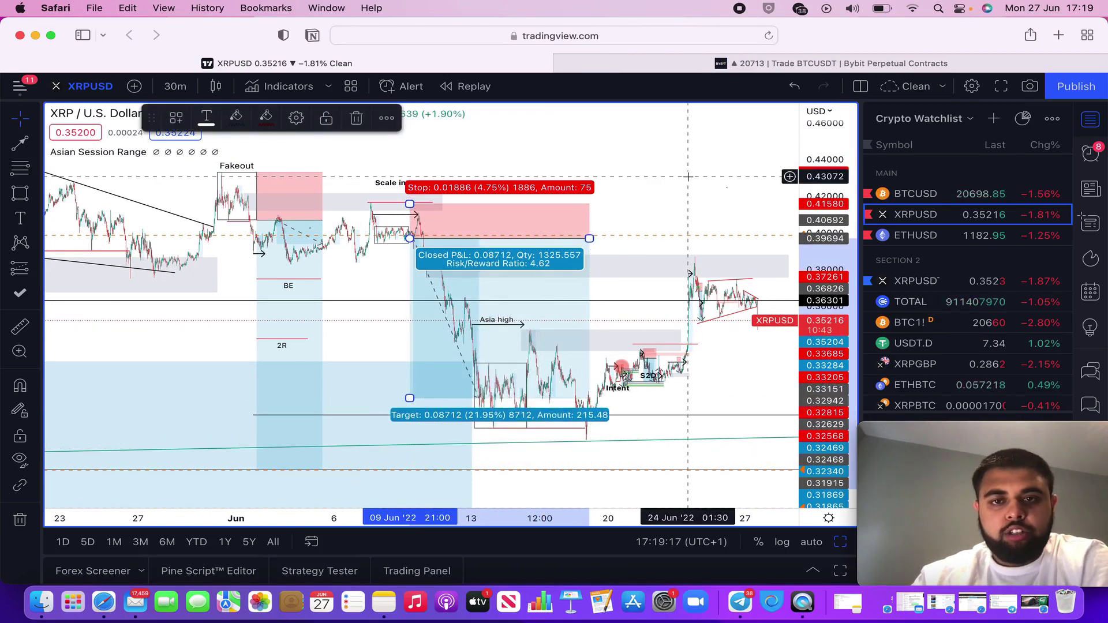
left_click(688, 175)
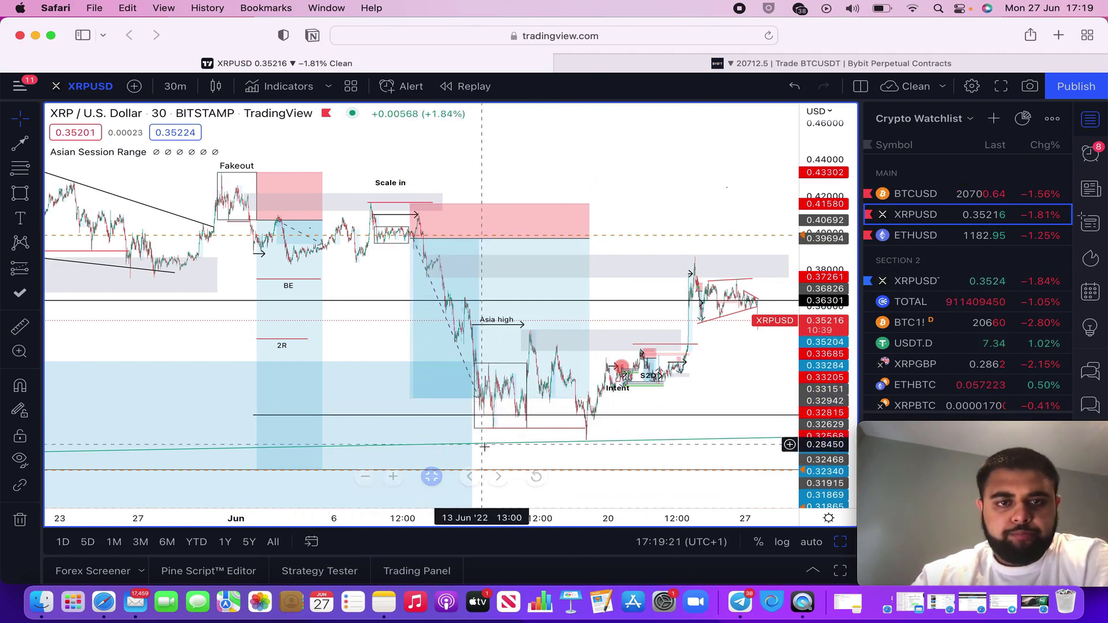
left_click(586, 367)
left_click(653, 374)
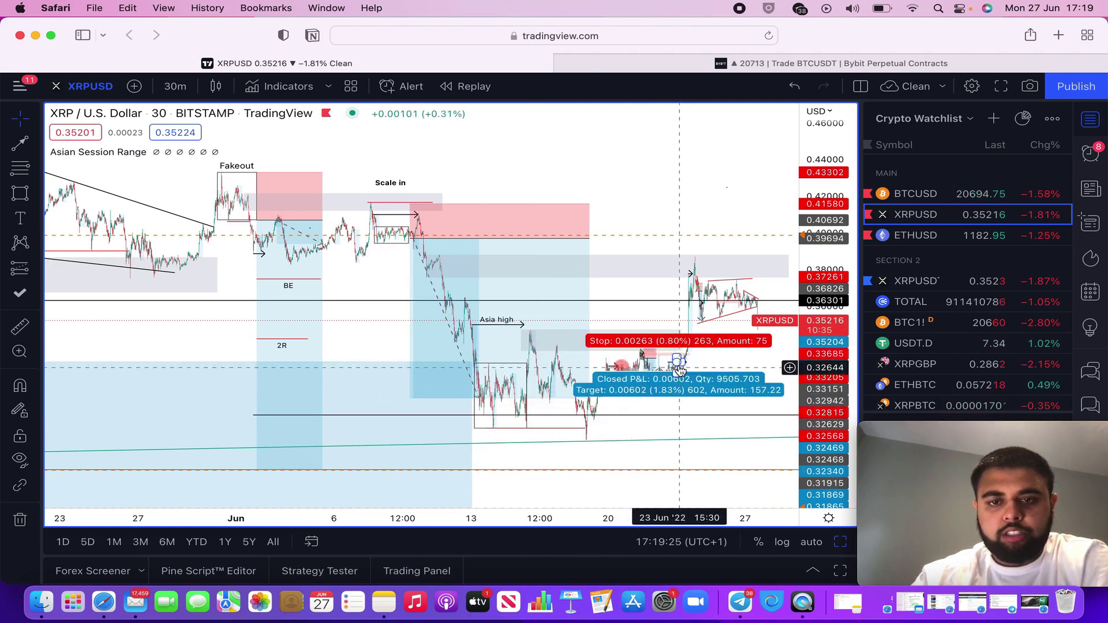
left_click(490, 426)
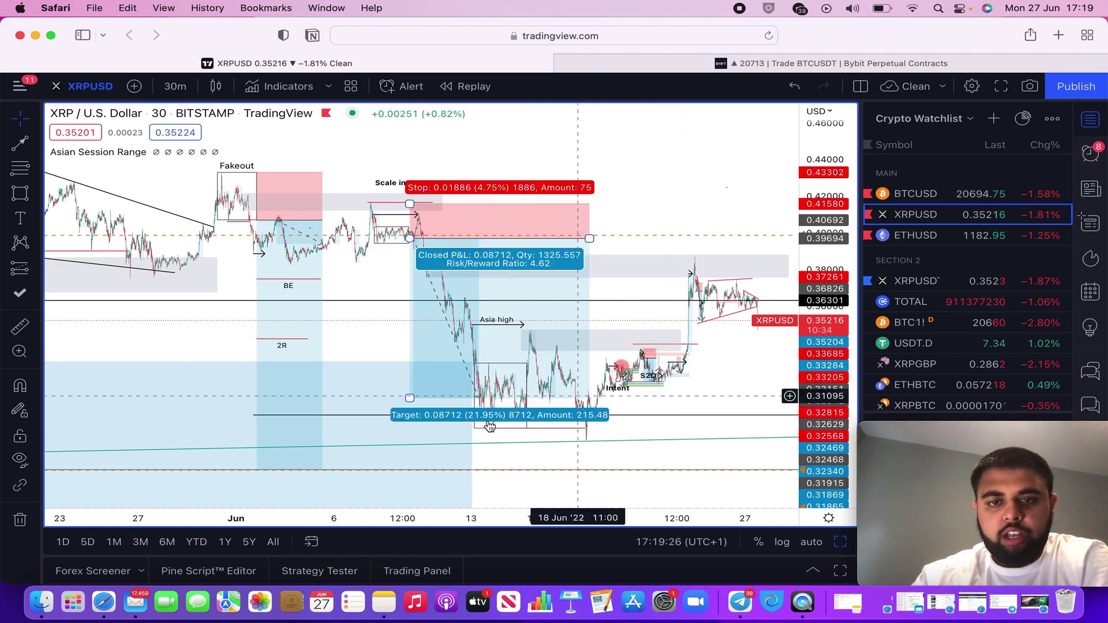
Step: Turn on automatic price scaling and switch the chart to the XRPUSDT perpetual contract from the watchlist
left_click(811, 543)
left_click(733, 273)
left_click_drag(737, 408, 685, 396)
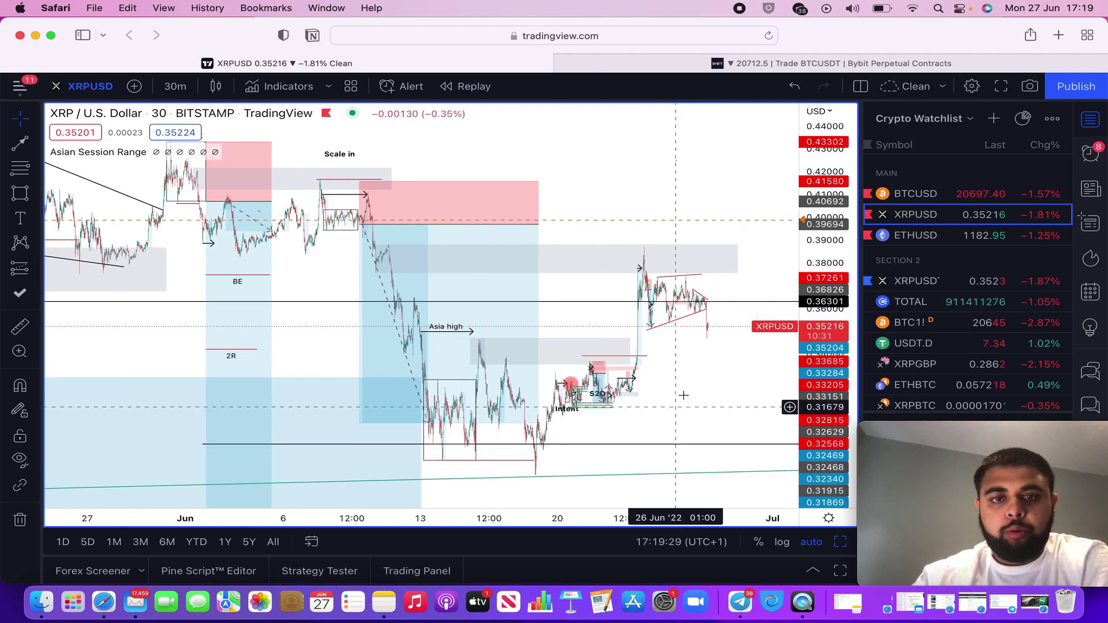
left_click(983, 285)
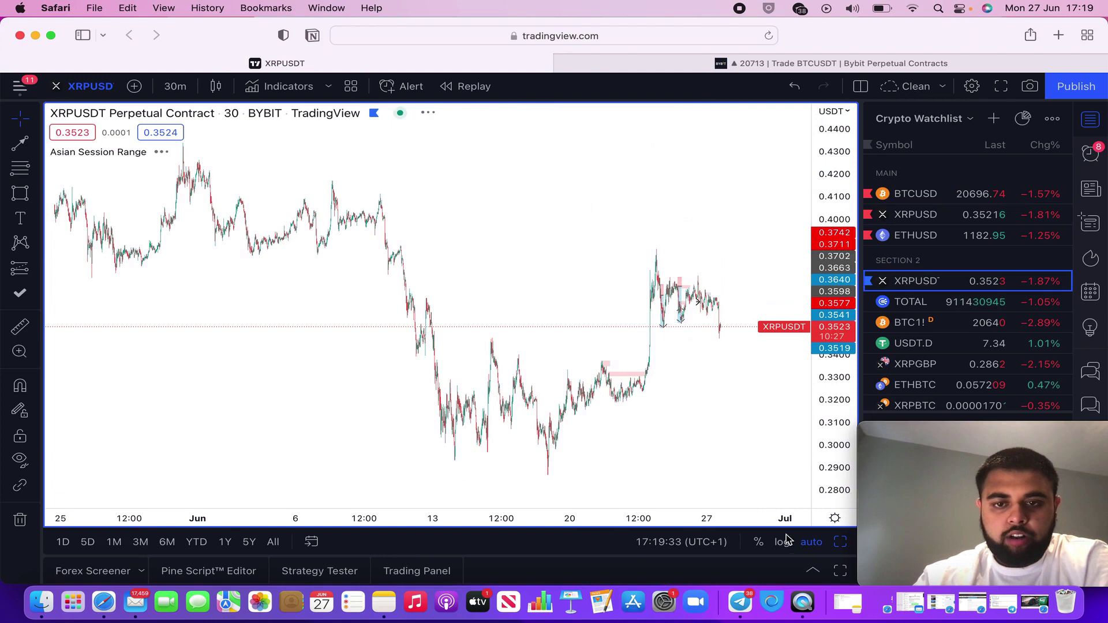
left_click_drag(561, 512, 600, 511)
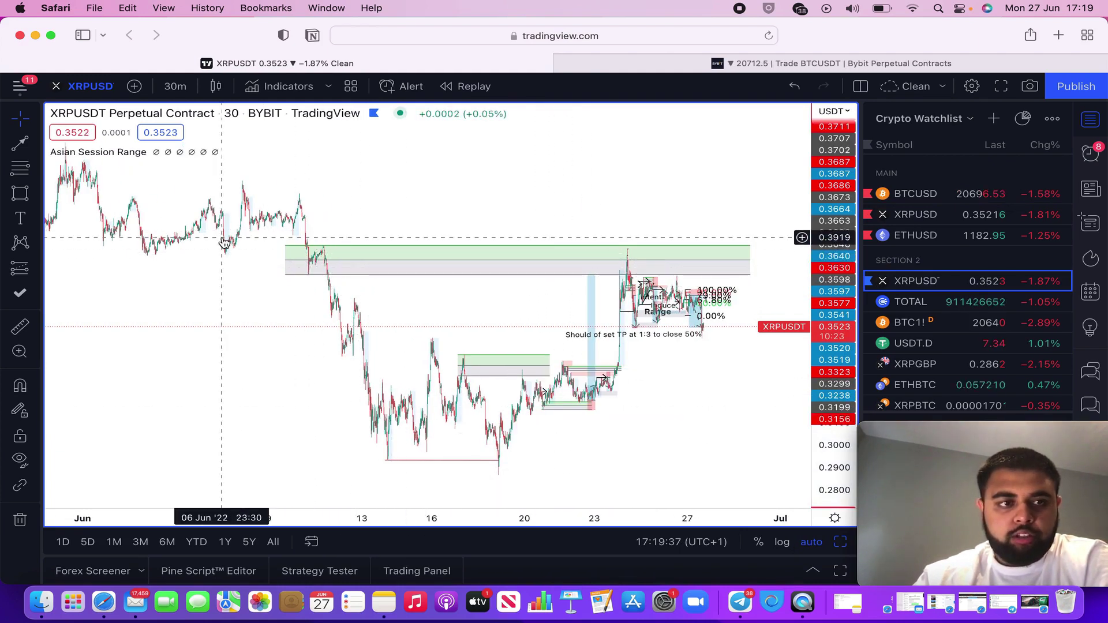
Step: Circle the small price cluster at the start of the long green and grey supply zone with the Brush tool
left_click(35, 214)
left_click(35, 195)
left_click(65, 194)
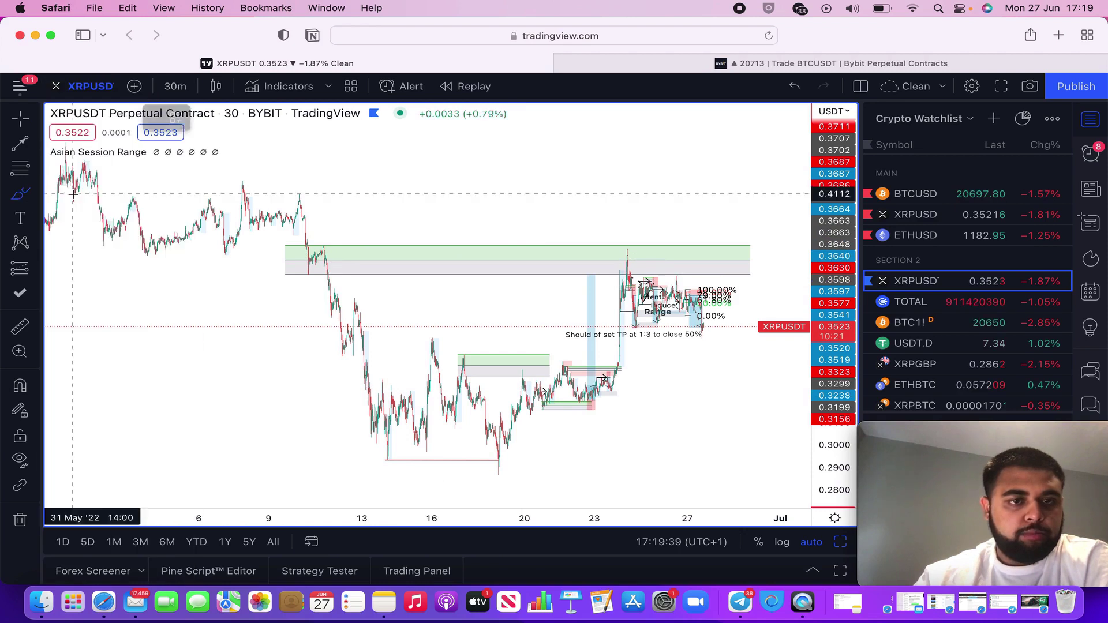
mouse_move(327, 238)
left_mouse_down()
mouse_move(305, 256)
mouse_move(348, 254)
mouse_move(339, 237)
left_mouse_up()
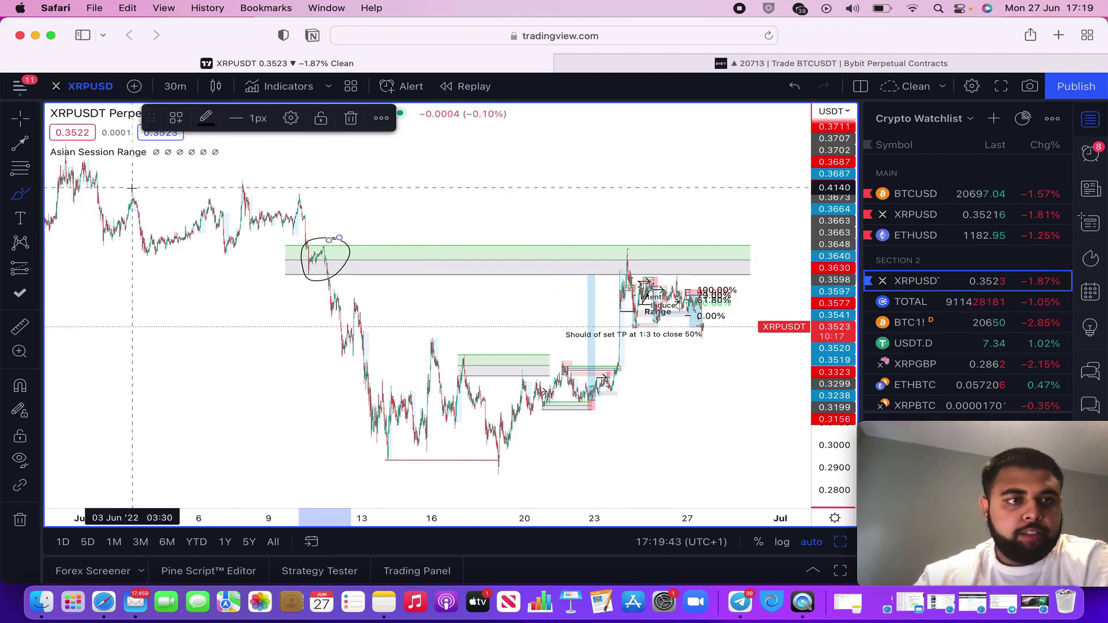
left_click(20, 119)
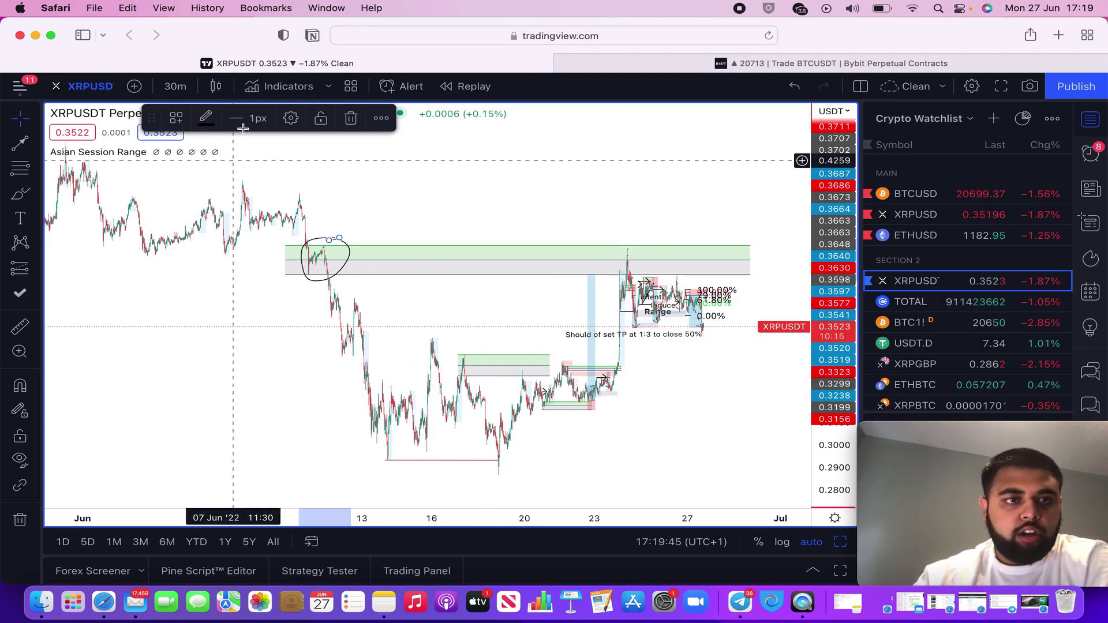
Step: Switch the XRPUSDT chart to the 5-minute timeframe and bring the 25 June trade area into view
left_click(175, 86)
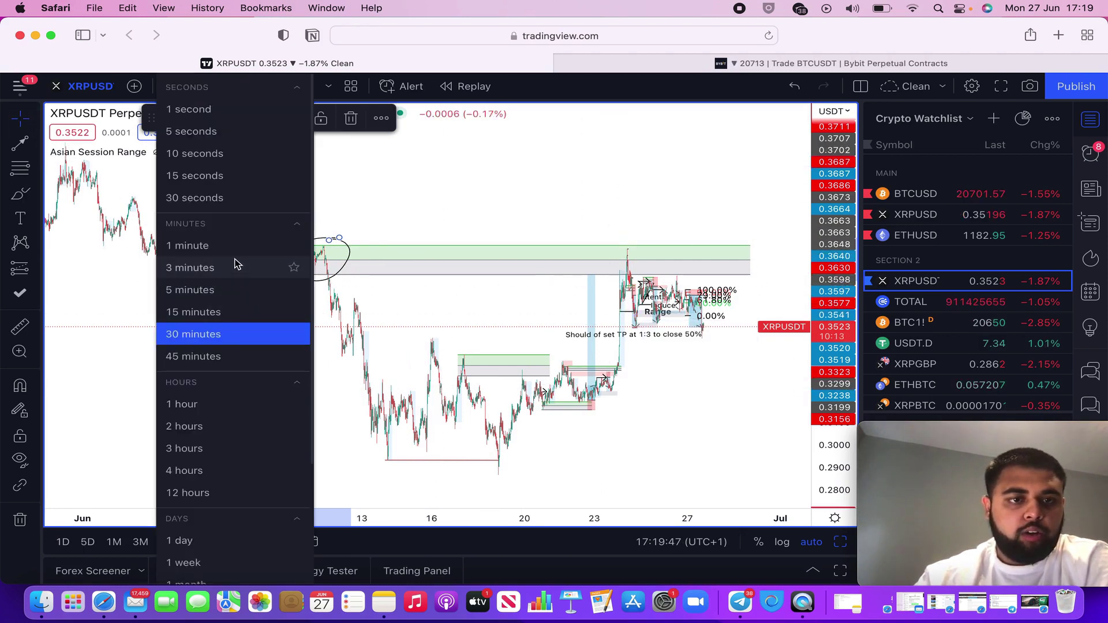
left_click(239, 289)
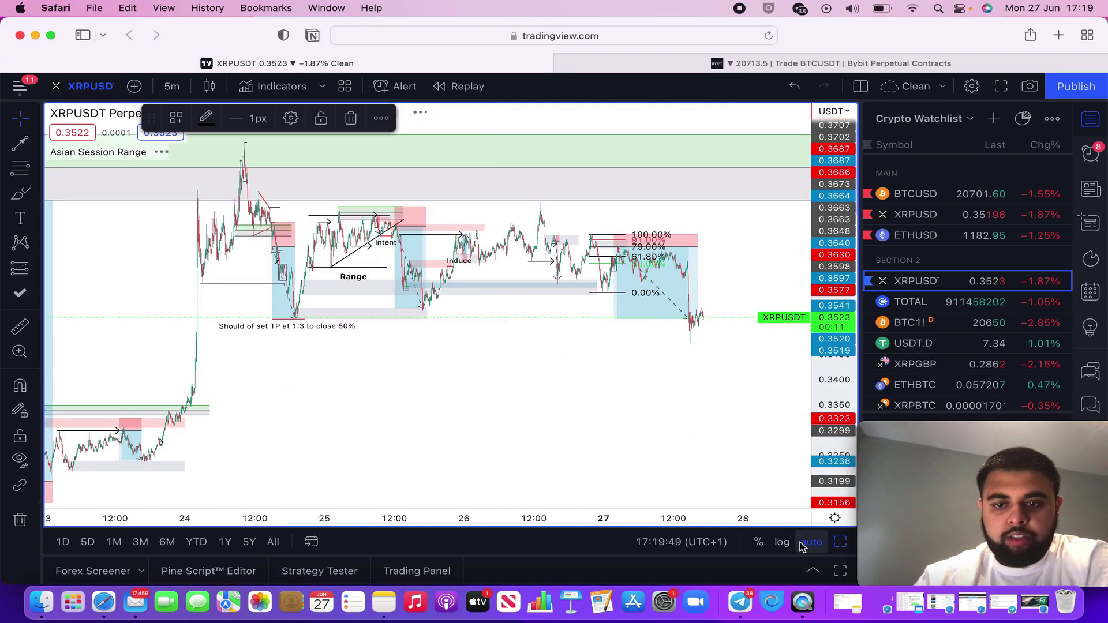
scroll(434, 323, "left", 5)
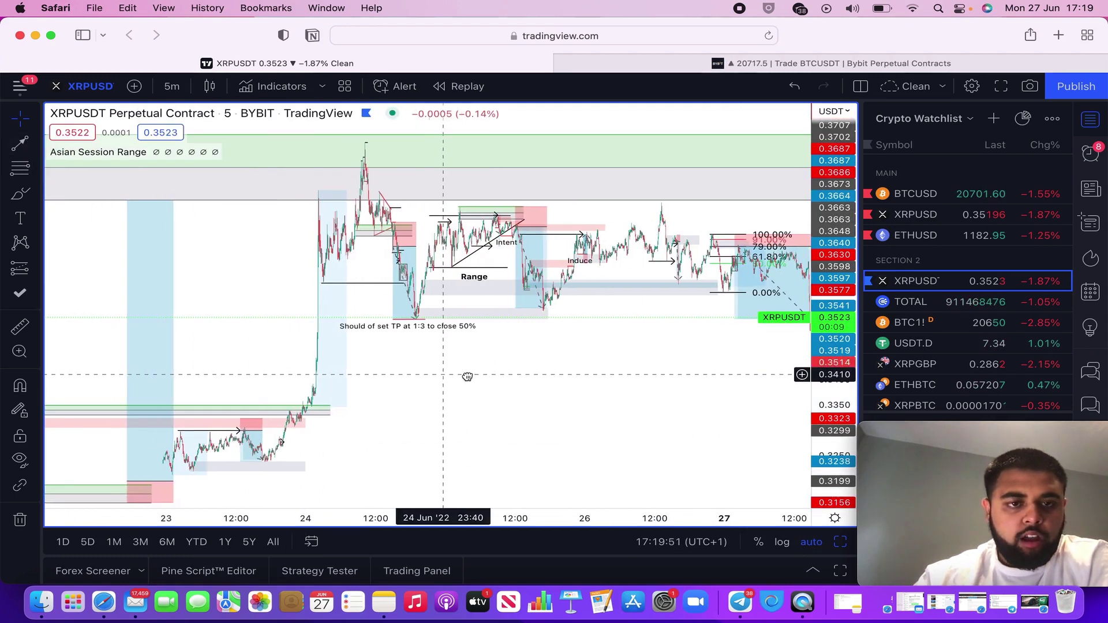
left_click(432, 476)
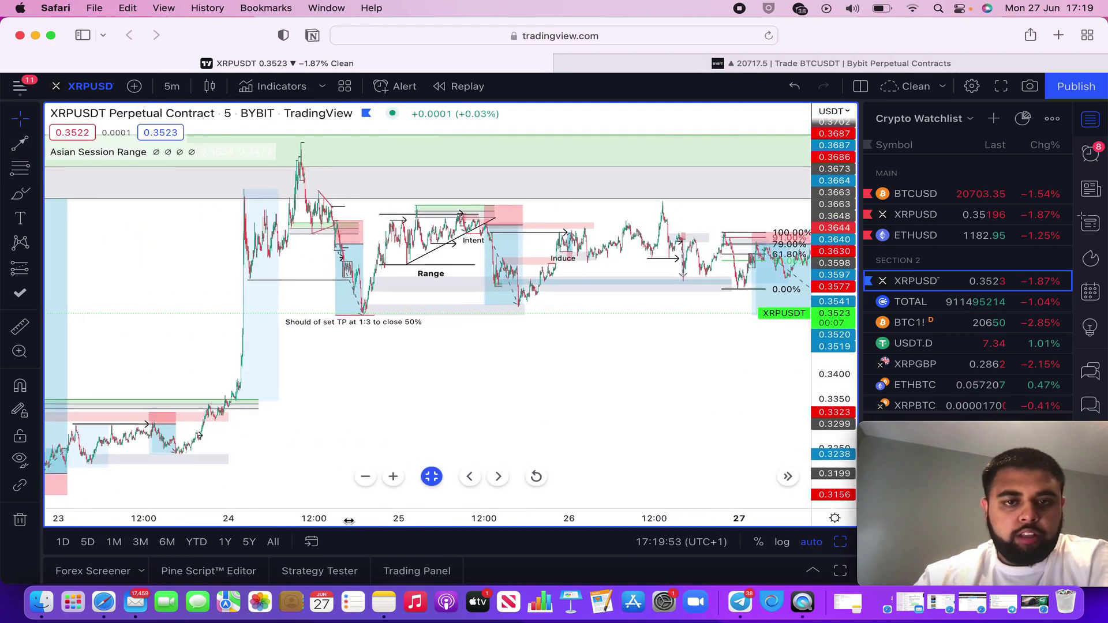
left_click_drag(499, 520, 101, 554)
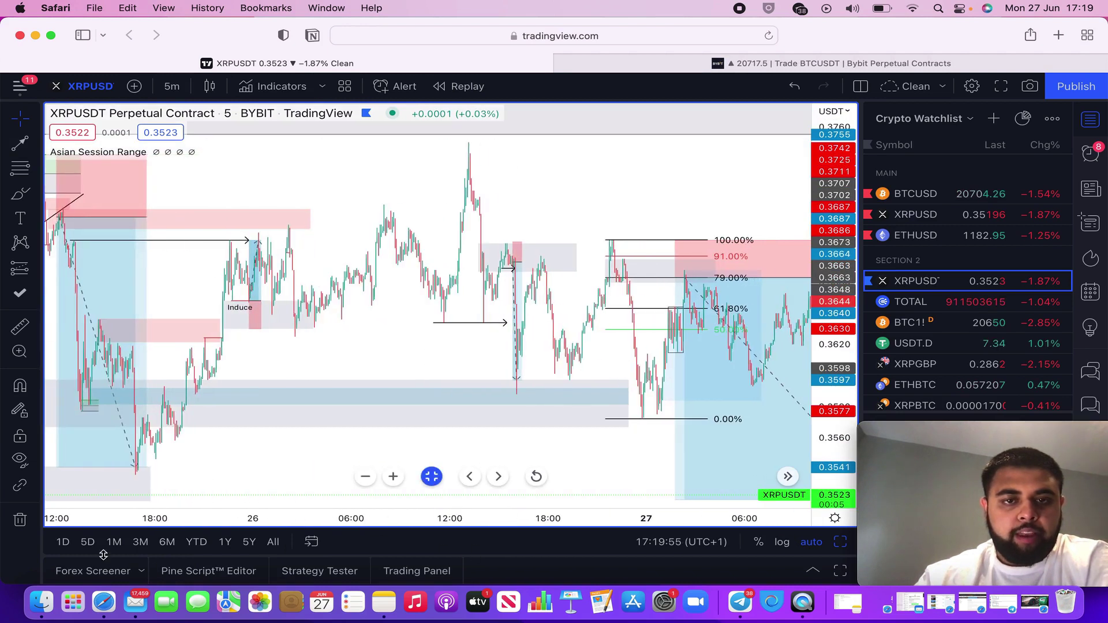
left_click_drag(335, 452, 695, 478)
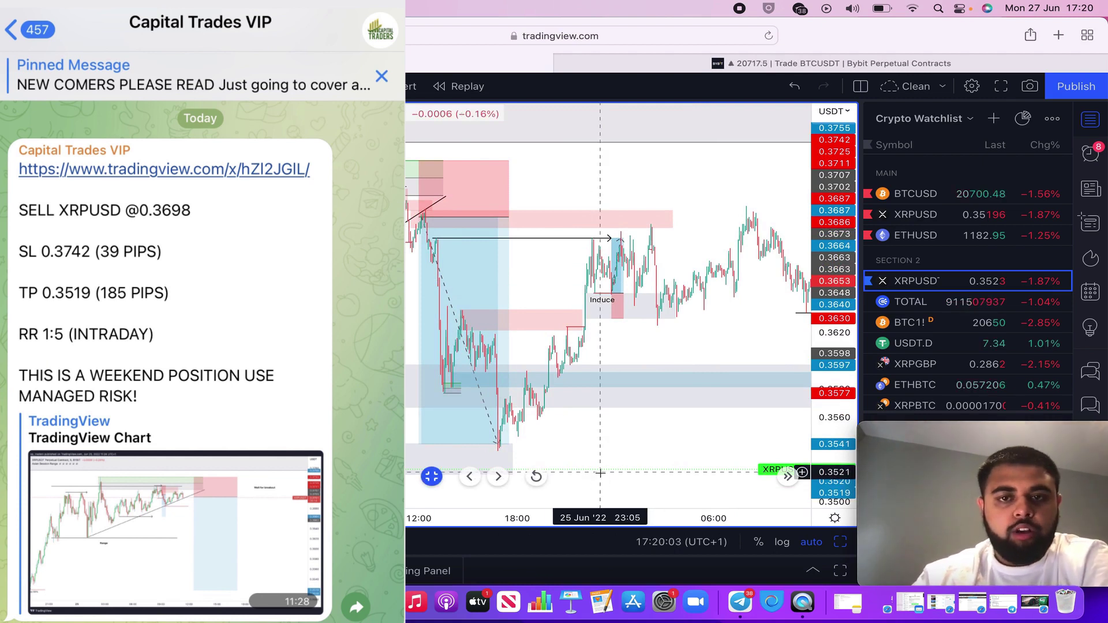
Step: Hide the watchlist and examine the XRPUSDT range, inducement and short trade setups from 24 to 27 June
left_click(1089, 121)
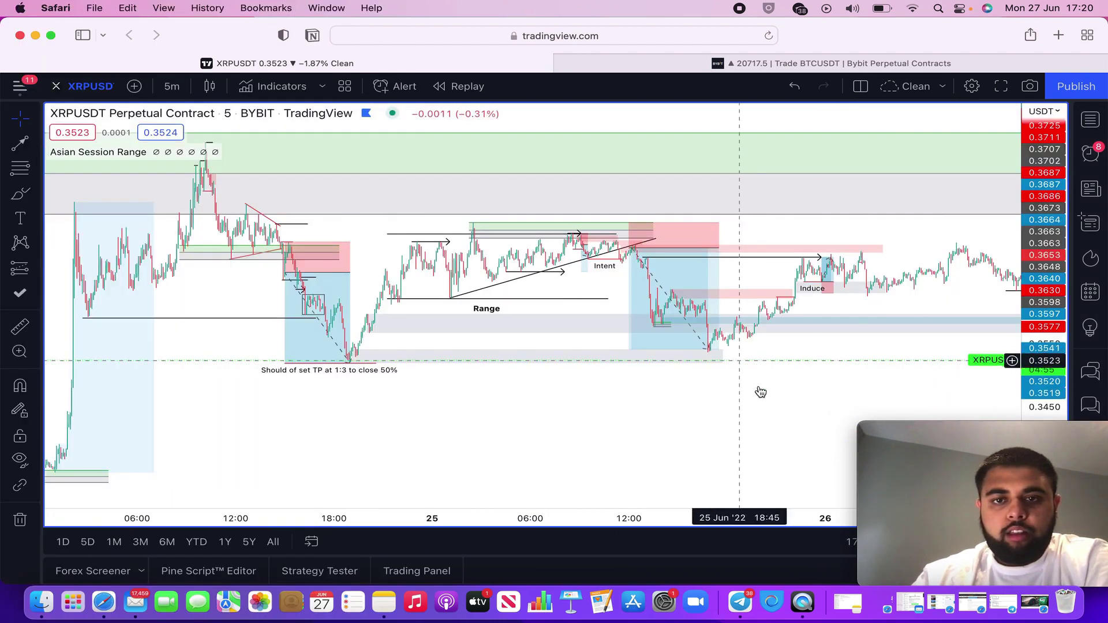
left_click_drag(802, 402, 577, 458)
left_click_drag(639, 518, 710, 520)
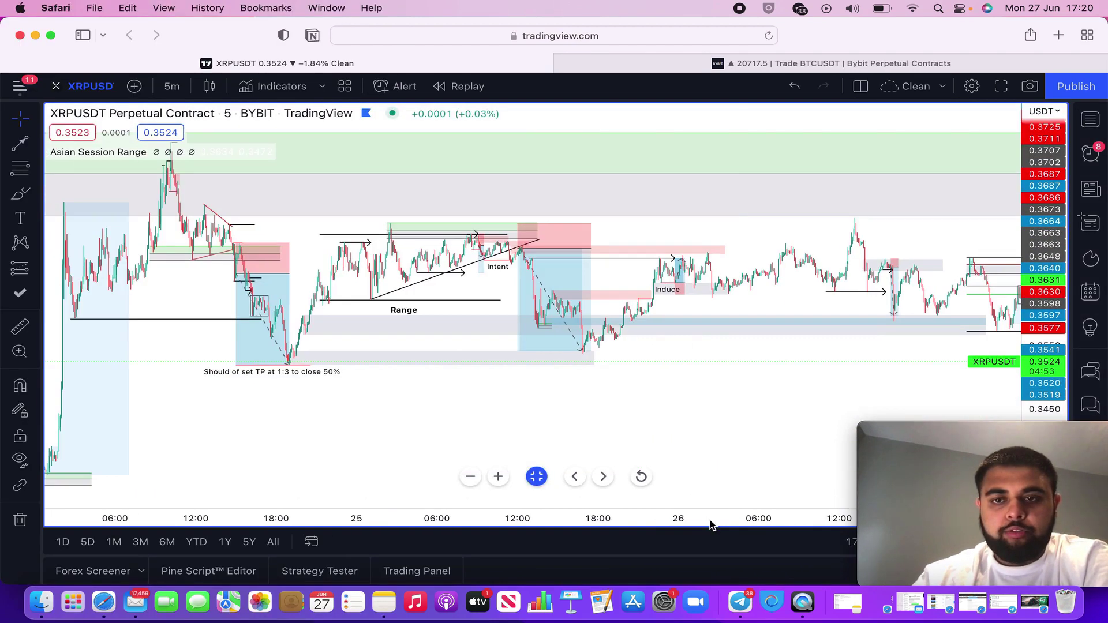
left_click_drag(725, 439, 565, 464)
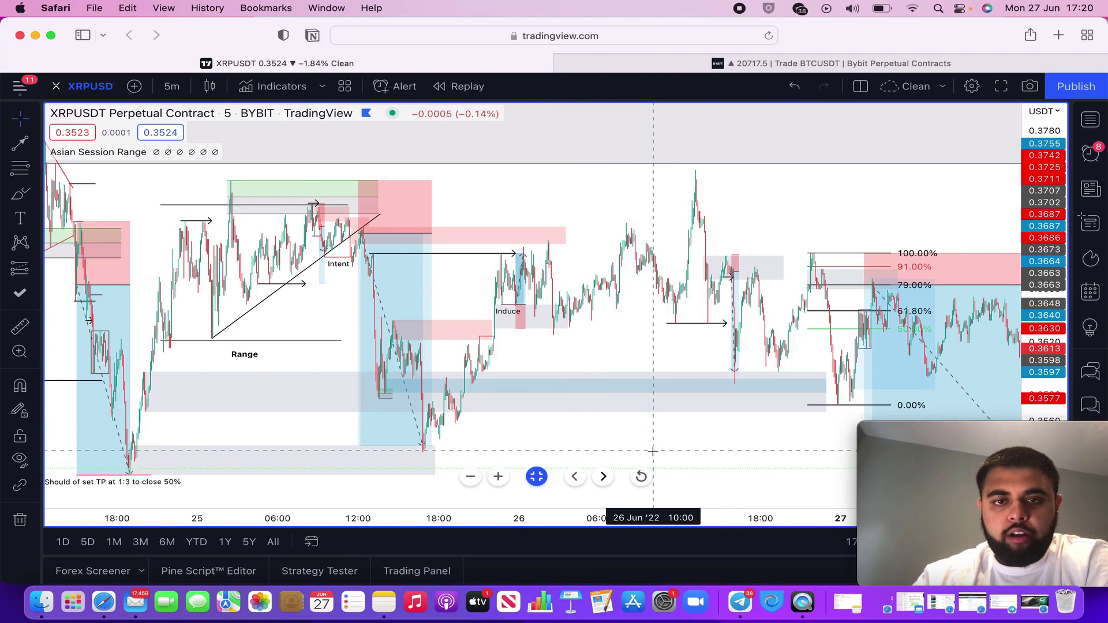
scroll(653, 451, "right", 2)
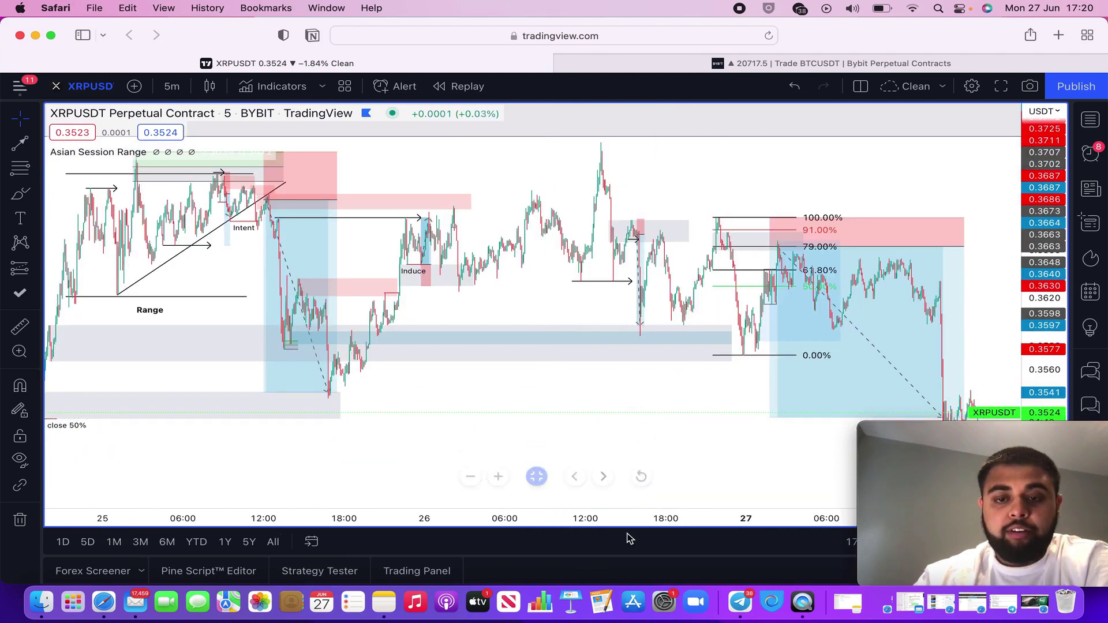
scroll(664, 517, "down", 3)
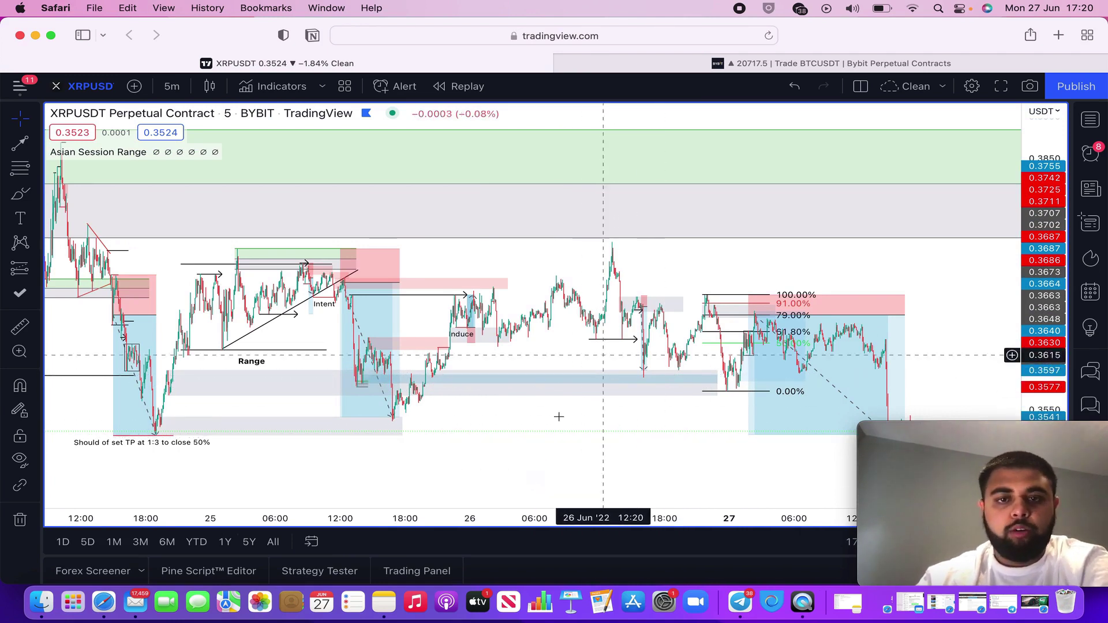
scroll(707, 453, "right", 2)
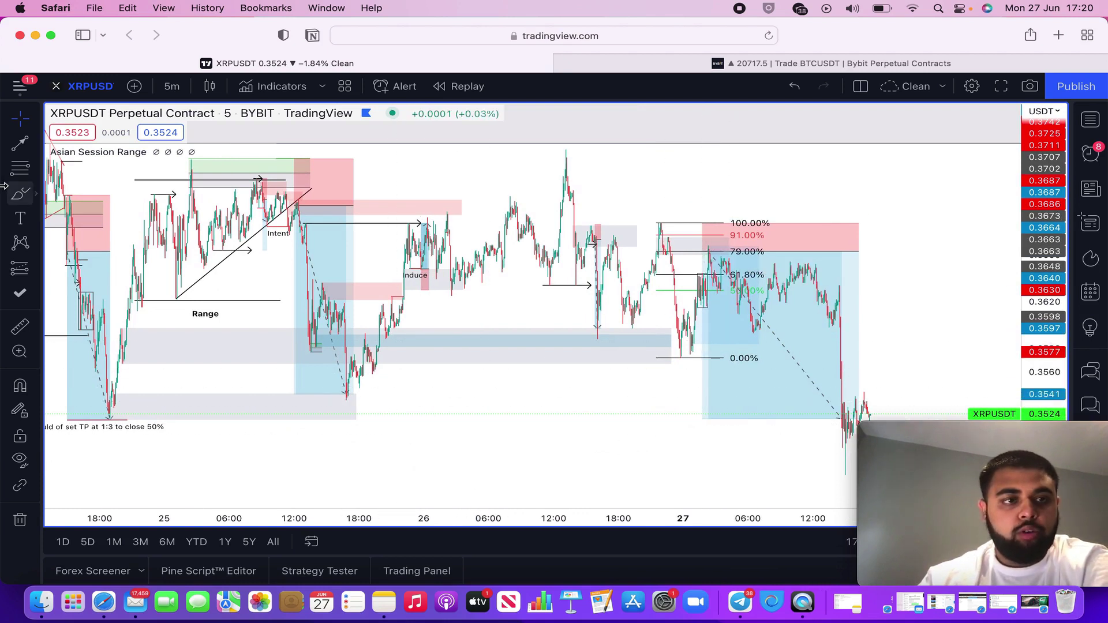
Step: Draw a horizontal ray at about 0.3536 starting from the 25 June low that ends the range's short trade
left_click(36, 143)
left_click(119, 334)
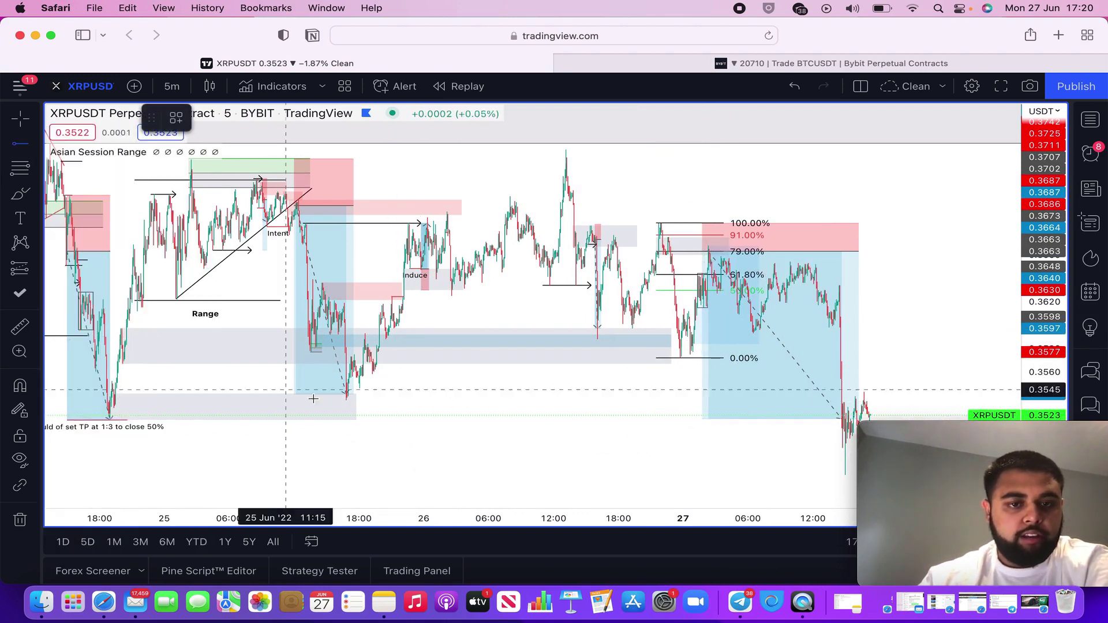
left_click(328, 400)
scroll(473, 438, "right", 1)
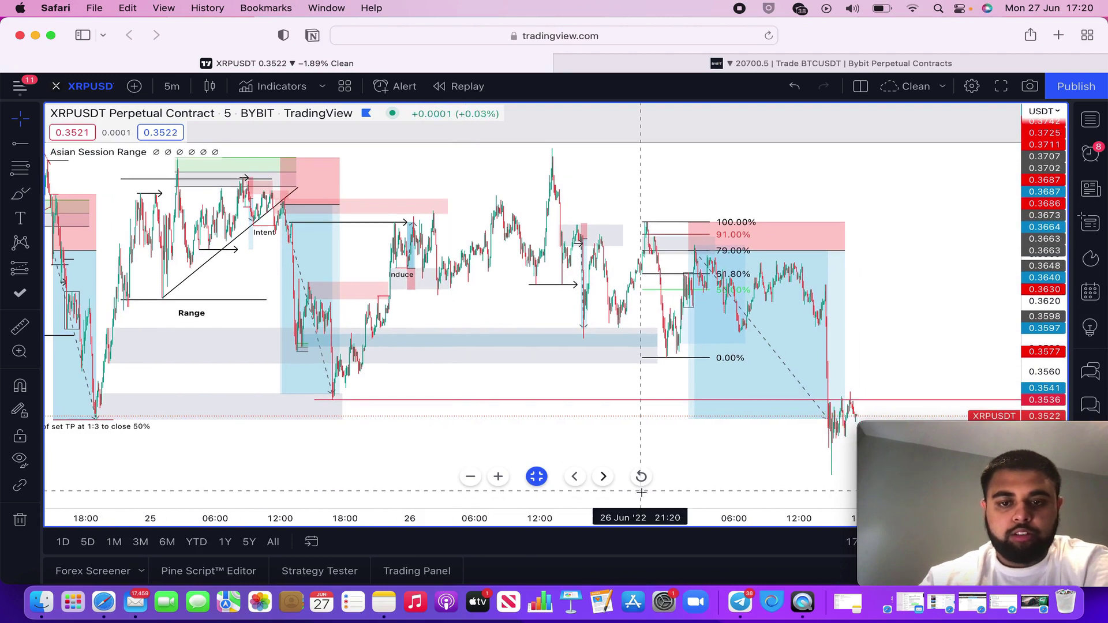
scroll(640, 457, "right", 3)
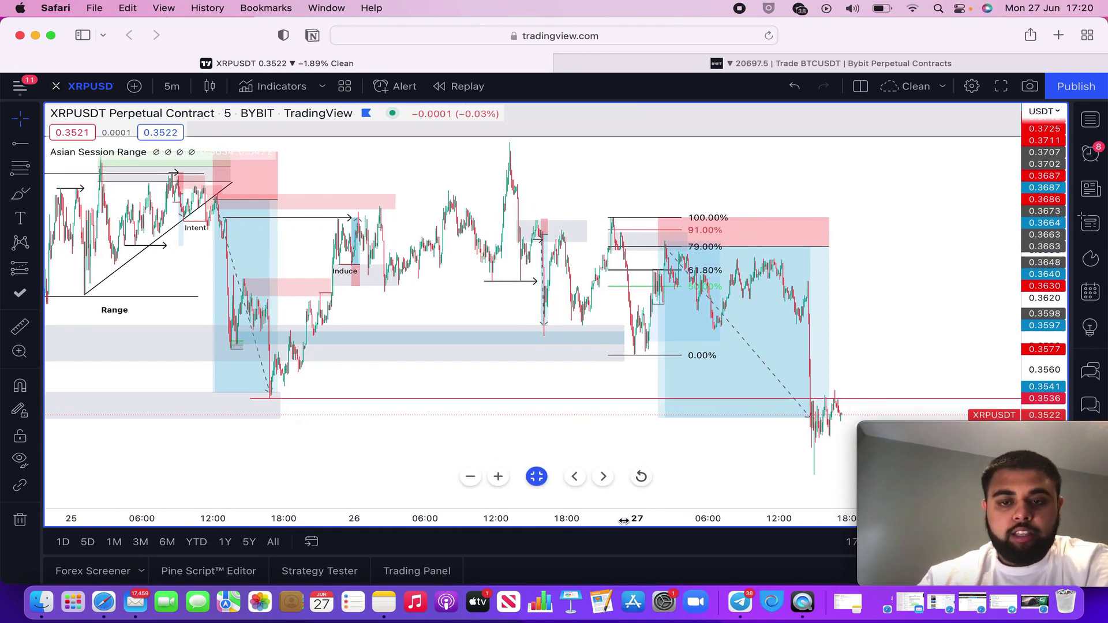
scroll(640, 457, "right", 4)
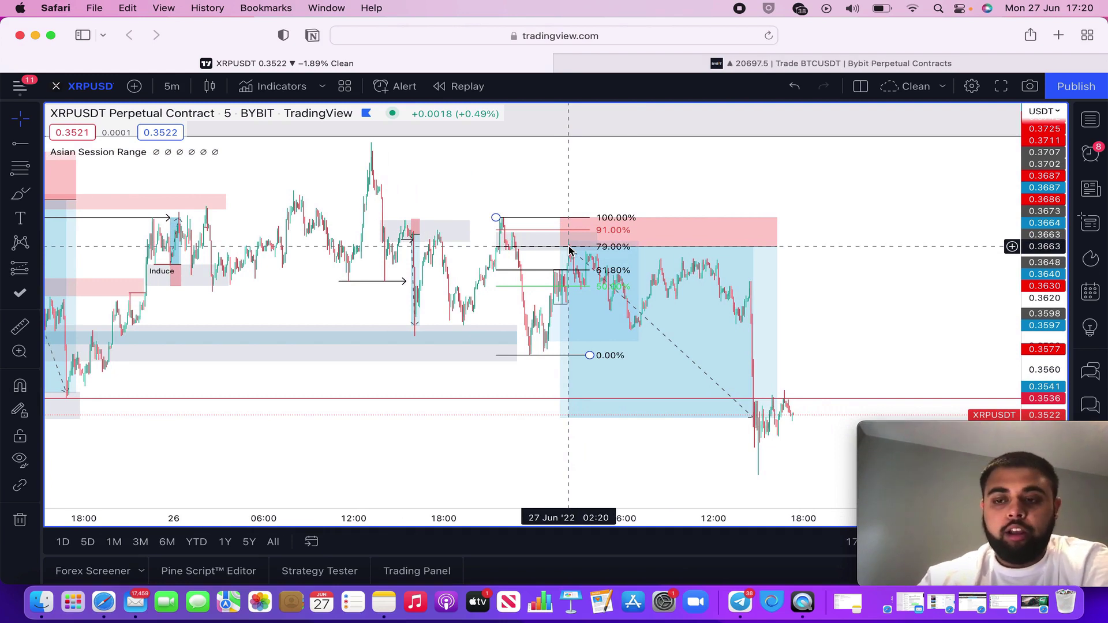
left_click_drag(495, 524, 464, 524)
Step: Switch the chart to BTCUSD on the 30-minute timeframe and frame the labelled distribution schematic of 22 to 27 June
left_click(1090, 120)
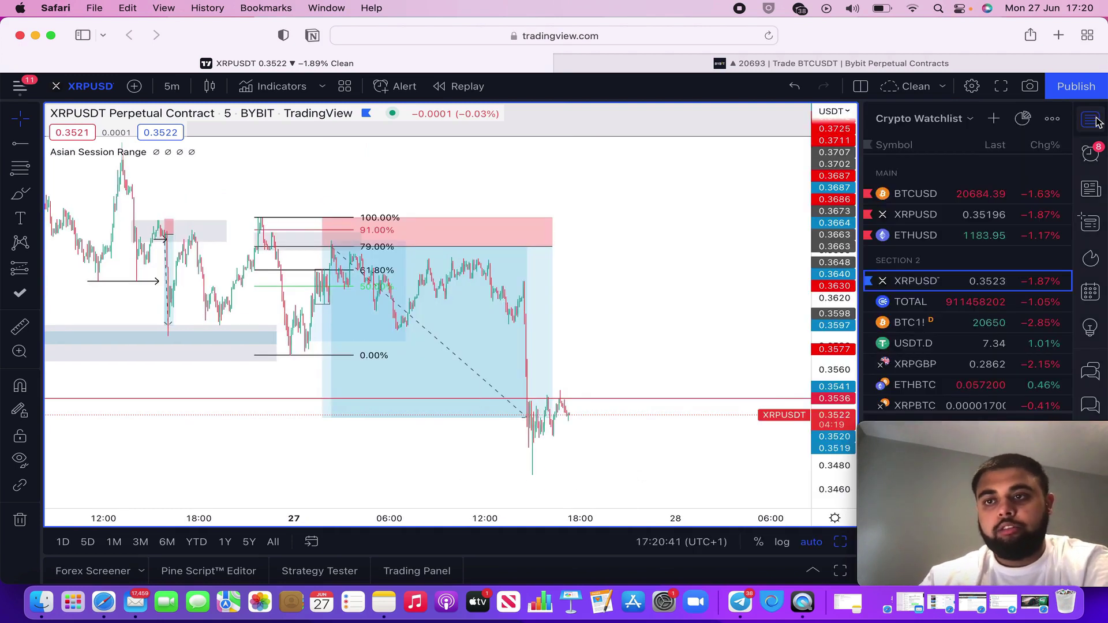
left_click(1012, 192)
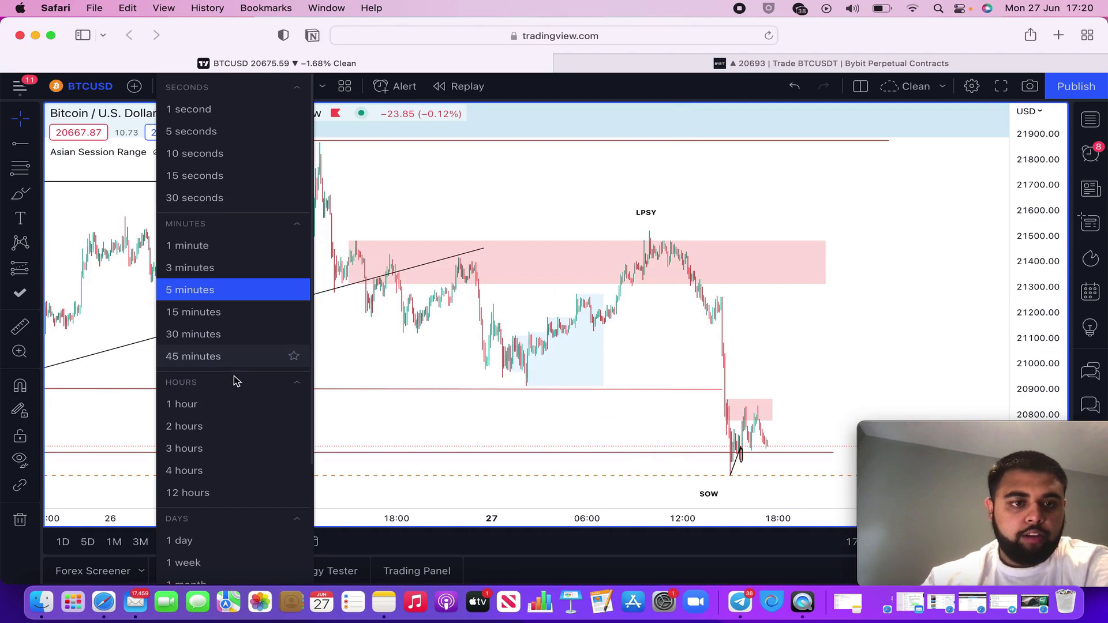
left_click(244, 334)
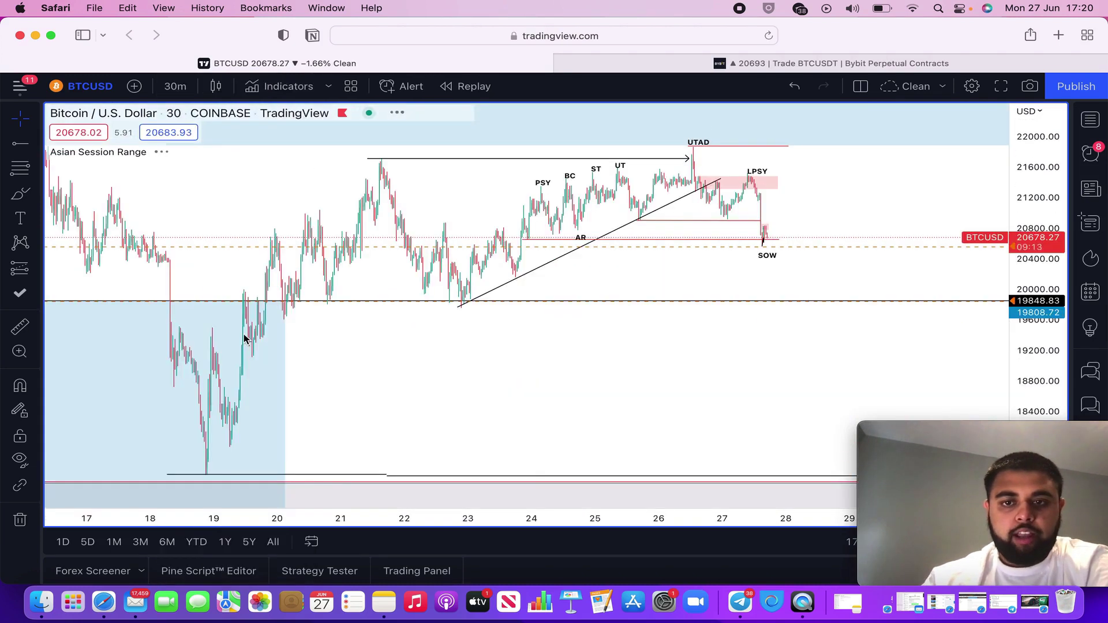
left_click_drag(673, 519, 544, 552)
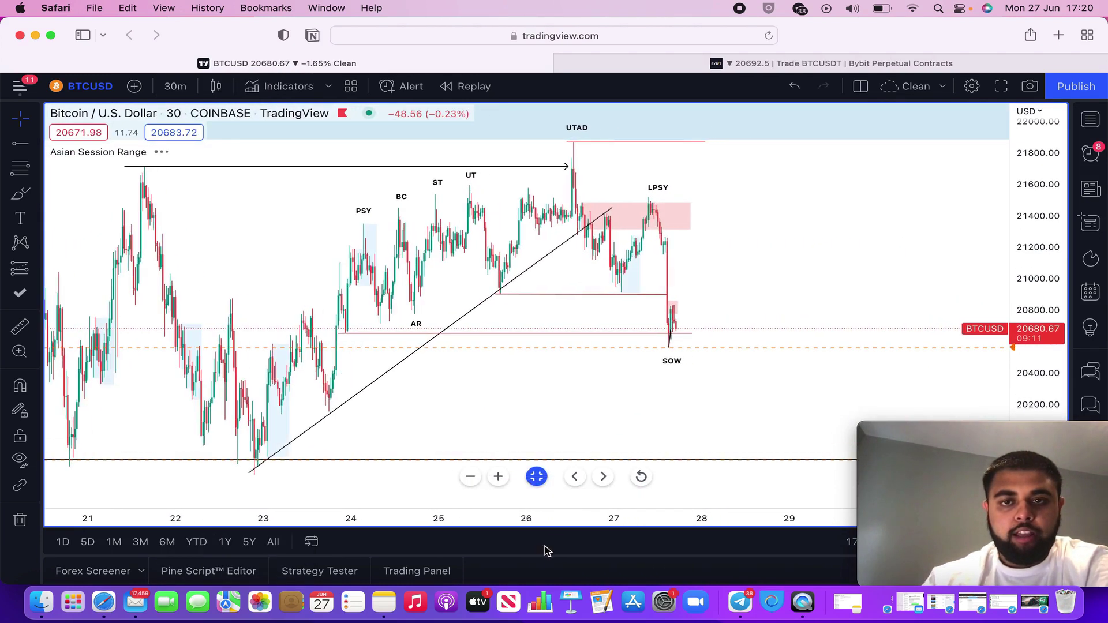
left_click_drag(1052, 292, 1049, 310)
left_click_drag(886, 258, 904, 272)
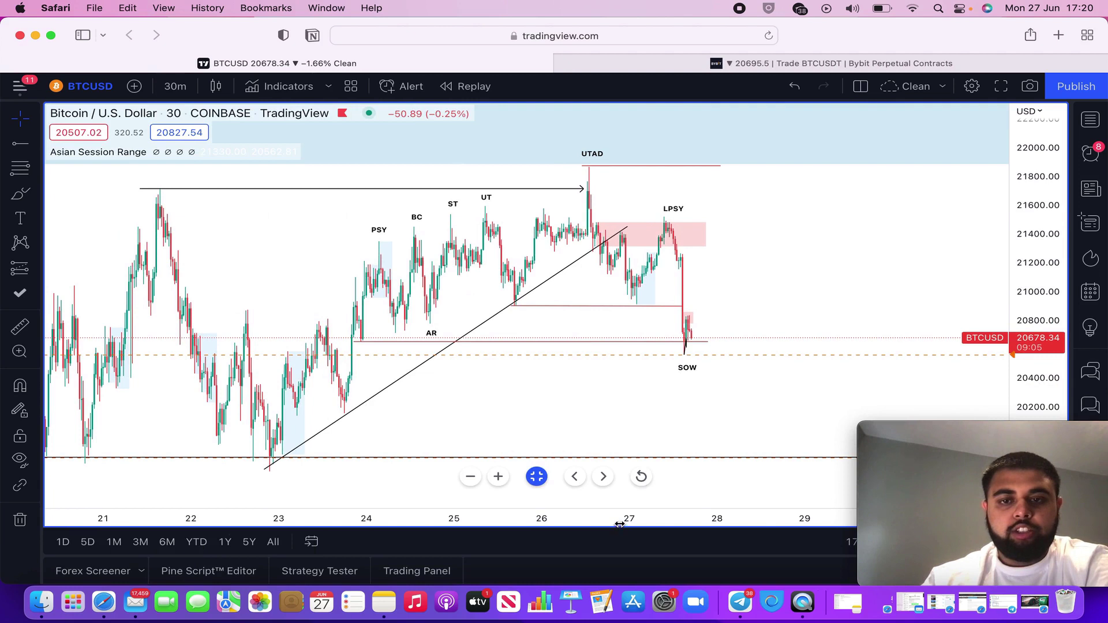
left_click_drag(621, 523, 576, 527)
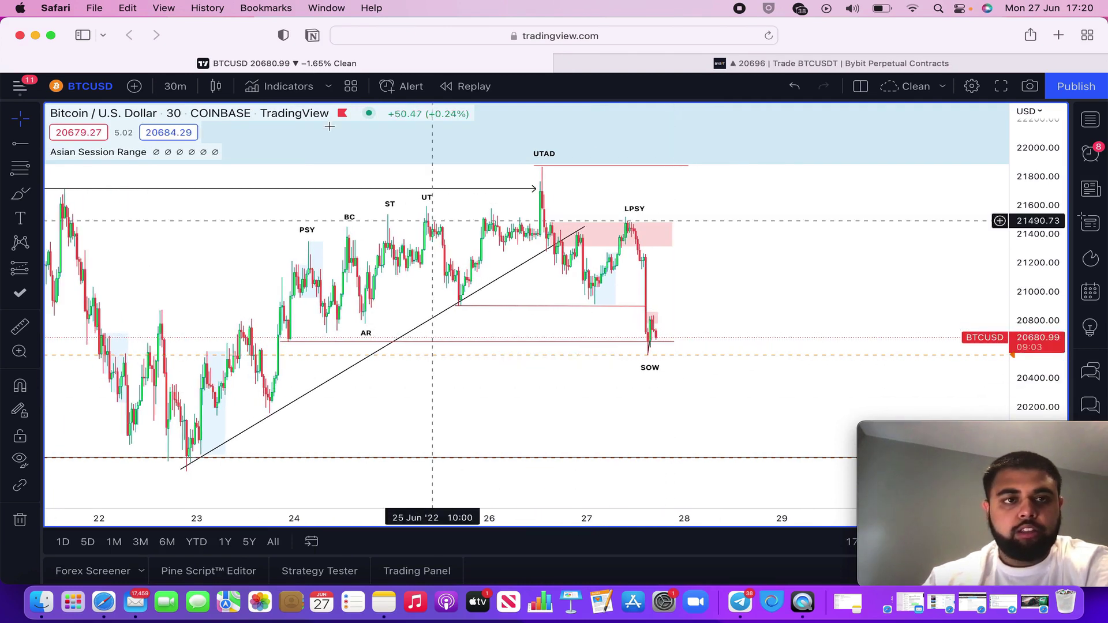
Step: Switch to the Bybit BTCUSDT page and examine the short position's entry, stop loss and take profit levels on the 4-hour chart
left_click(752, 61)
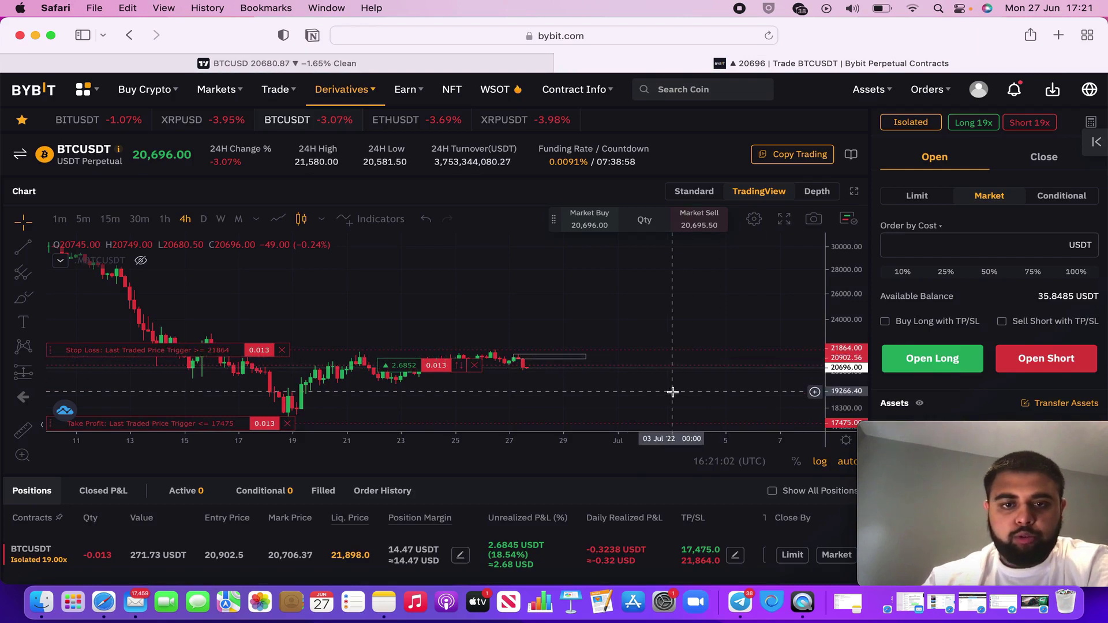
left_click_drag(672, 392, 516, 391)
left_click_drag(848, 338, 846, 274)
left_click_drag(596, 357, 768, 346)
left_click_drag(843, 324, 839, 371)
left_click_drag(618, 437, 729, 437)
left_click_drag(822, 349, 822, 336)
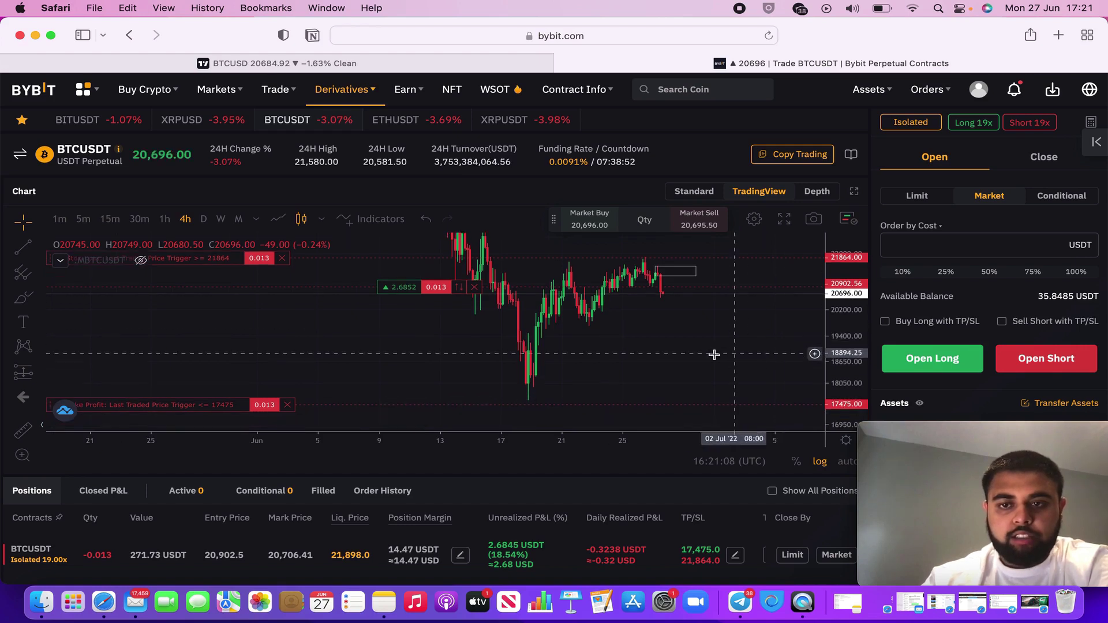
Step: Reframe the 4-hour BTCUSDT chart to examine the short's entry, stop loss and take profit against June's price action
left_click_drag(714, 355, 670, 366)
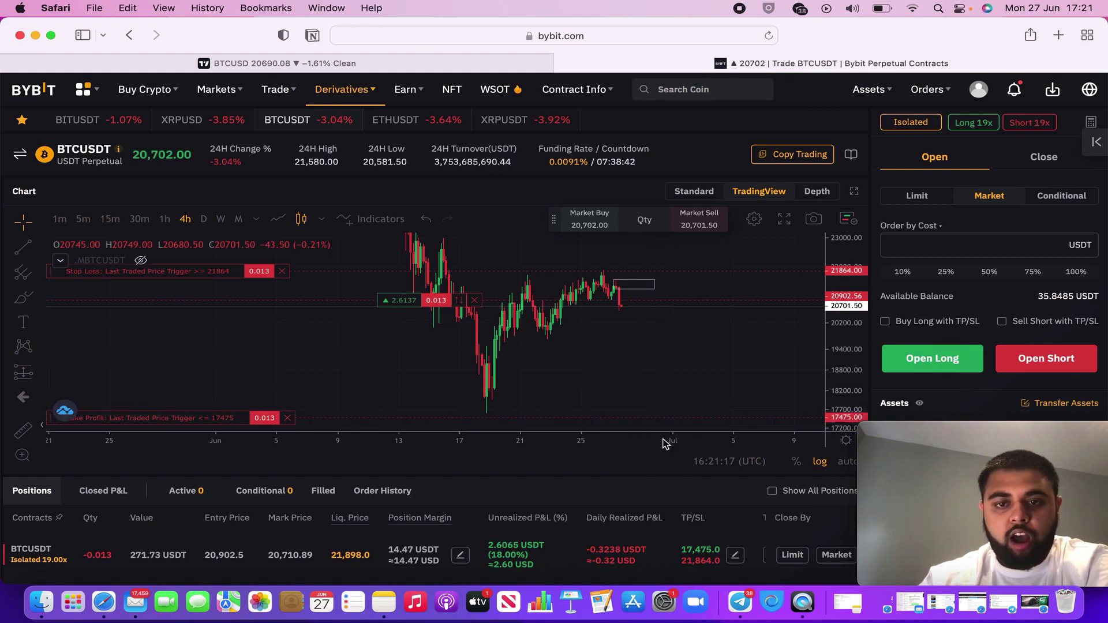
left_click_drag(664, 443, 643, 445)
left_click_drag(835, 342, 835, 333)
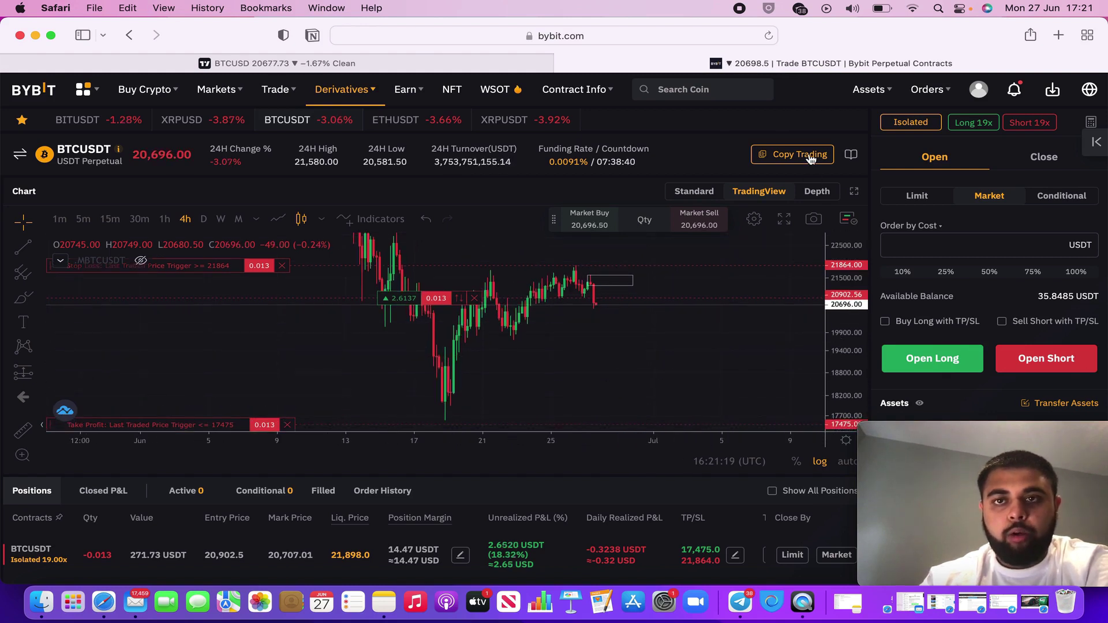
Step: Return to the TradingView BTCUSD chart, set it to 3 minutes and frame the 27 June SOW low
left_click(425, 63)
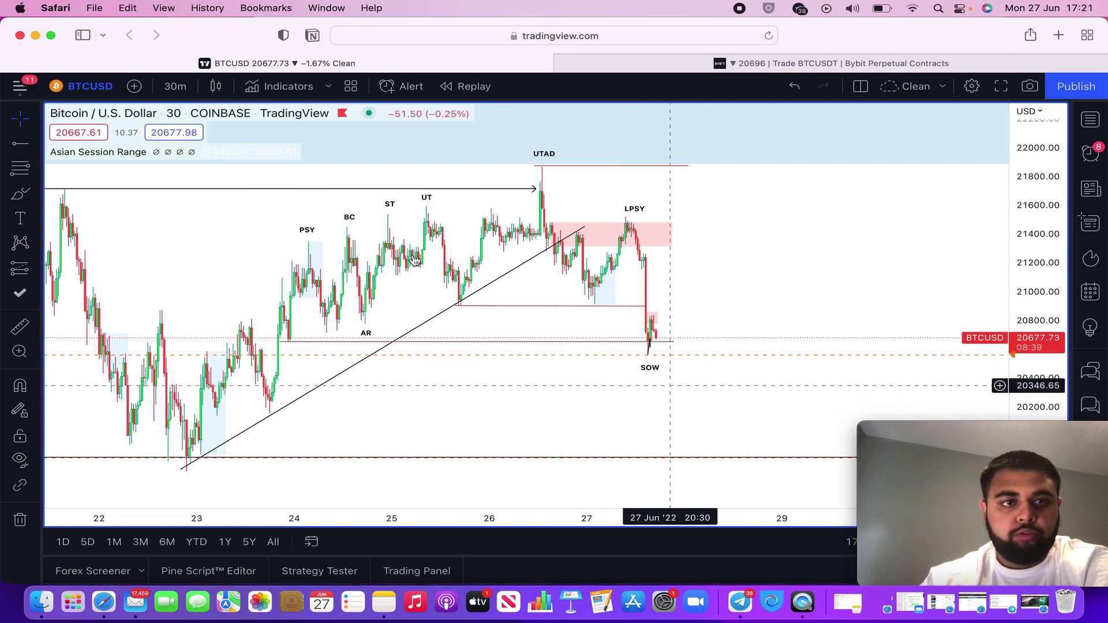
left_click(175, 86)
left_click(247, 270)
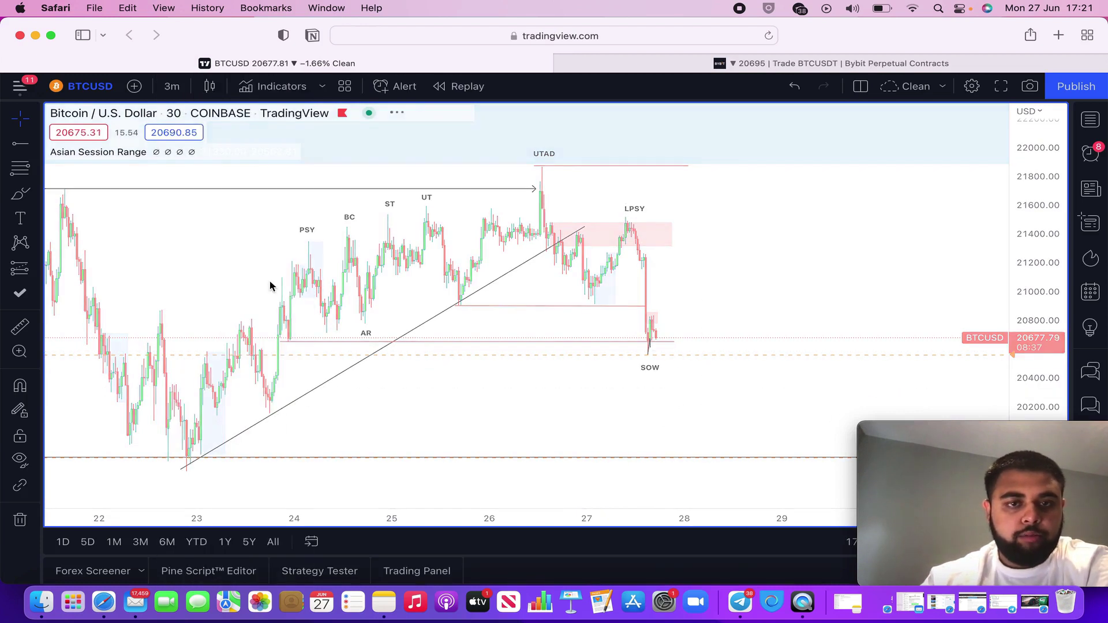
left_click_drag(1021, 314, 1030, 124)
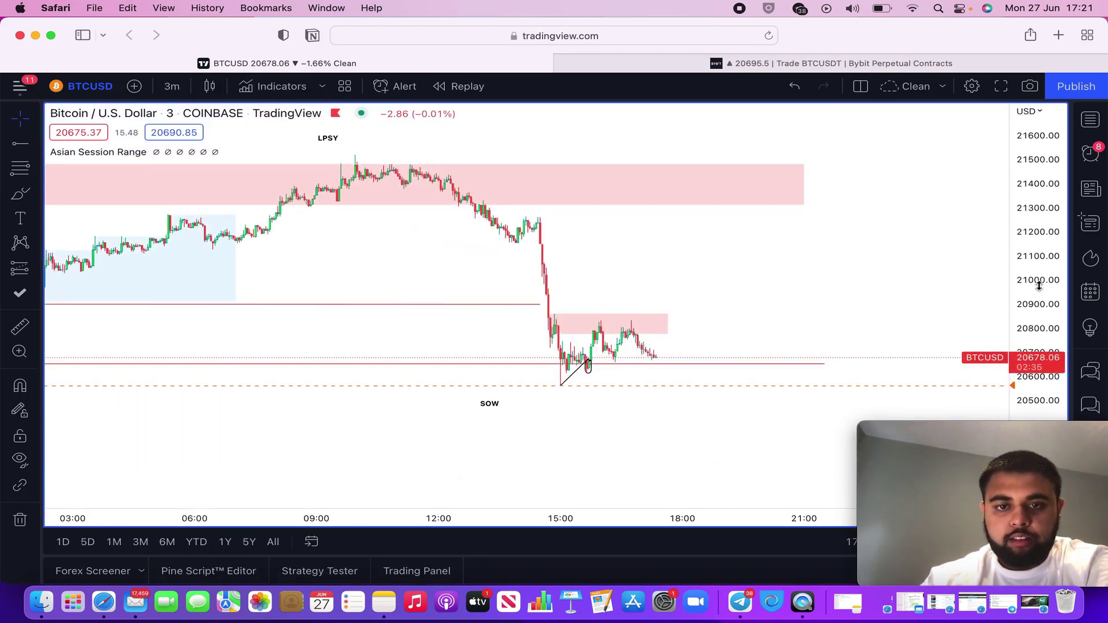
left_click_drag(1039, 286, 1030, 109)
left_click_drag(883, 235, 777, 171)
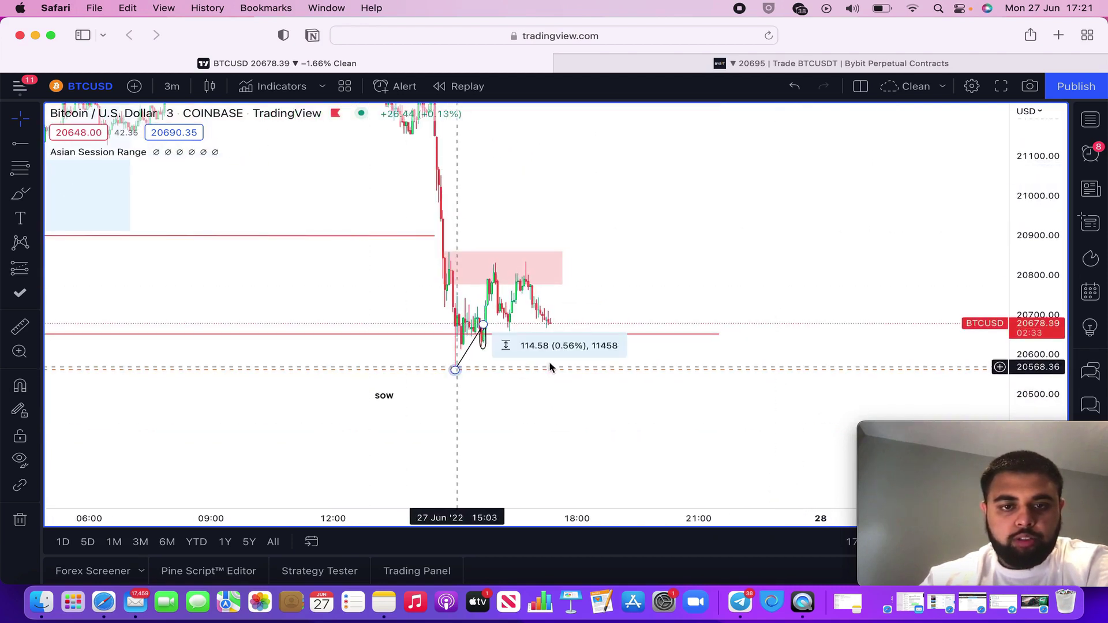
Step: Place a short position with its entry at 20561.38 on the SOW low and its stop at 20857.95 above the small supply zone
left_click(36, 269)
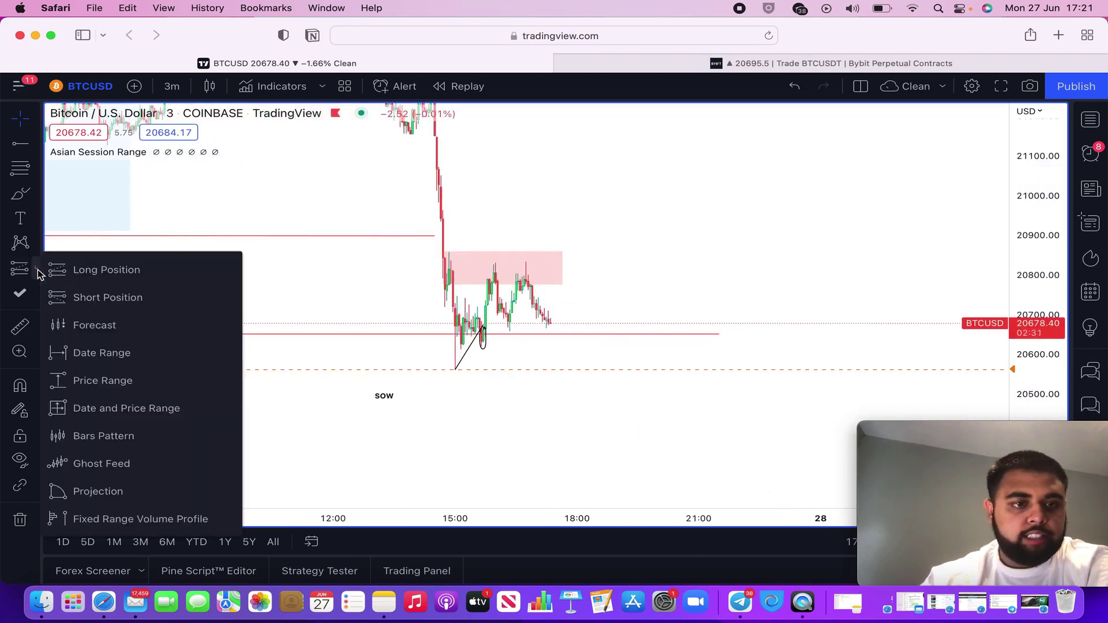
left_click(124, 297)
left_click(616, 370)
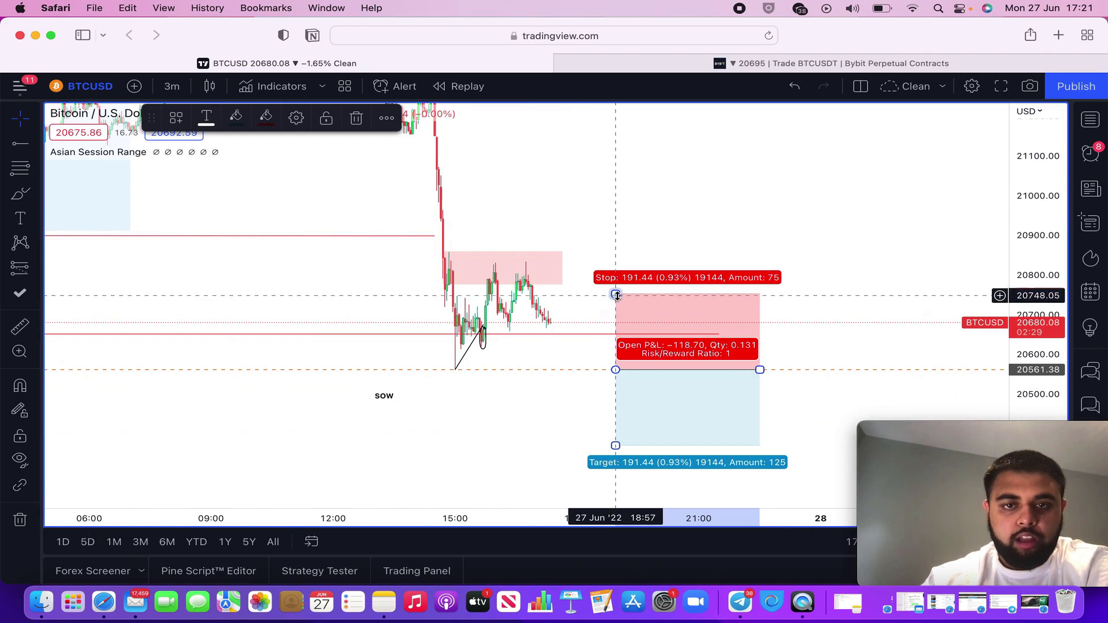
left_click_drag(616, 295, 663, 254)
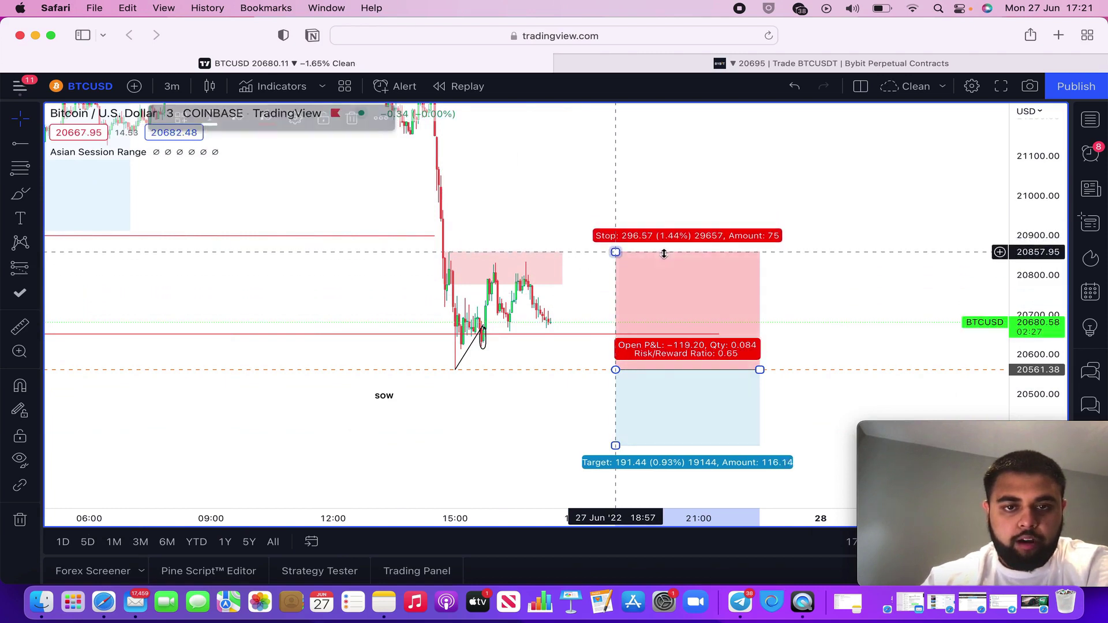
left_click(562, 225)
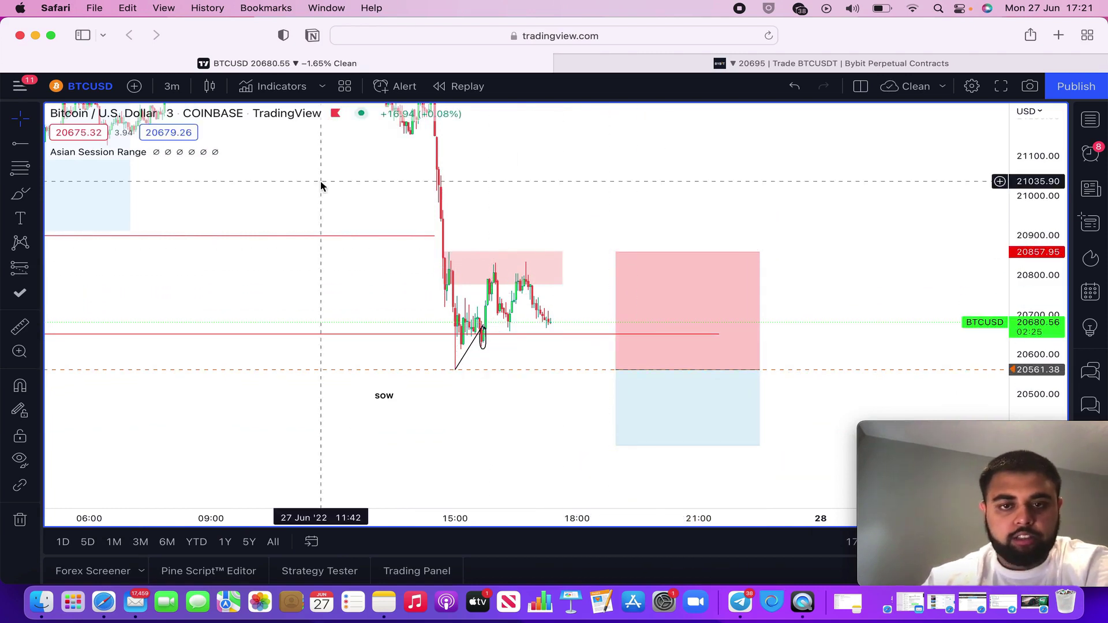
Step: Examine the planned short against the 27 June decline from LPSY to SOW on the 3-minute chart
left_click(172, 86)
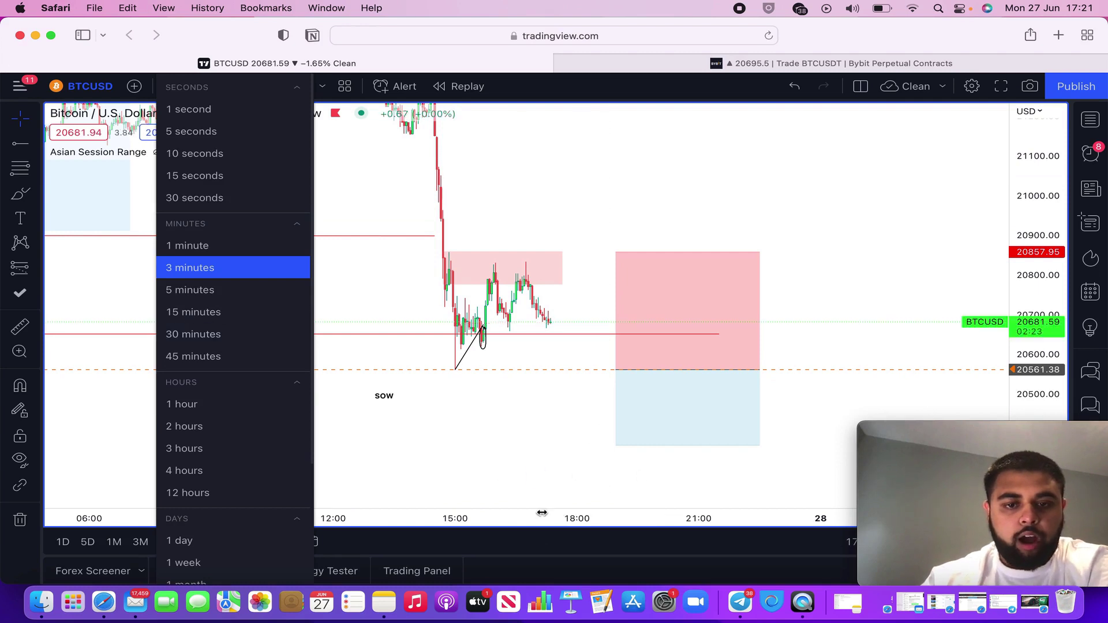
left_click_drag(580, 515, 756, 517)
left_click_drag(1041, 235, 1042, 343)
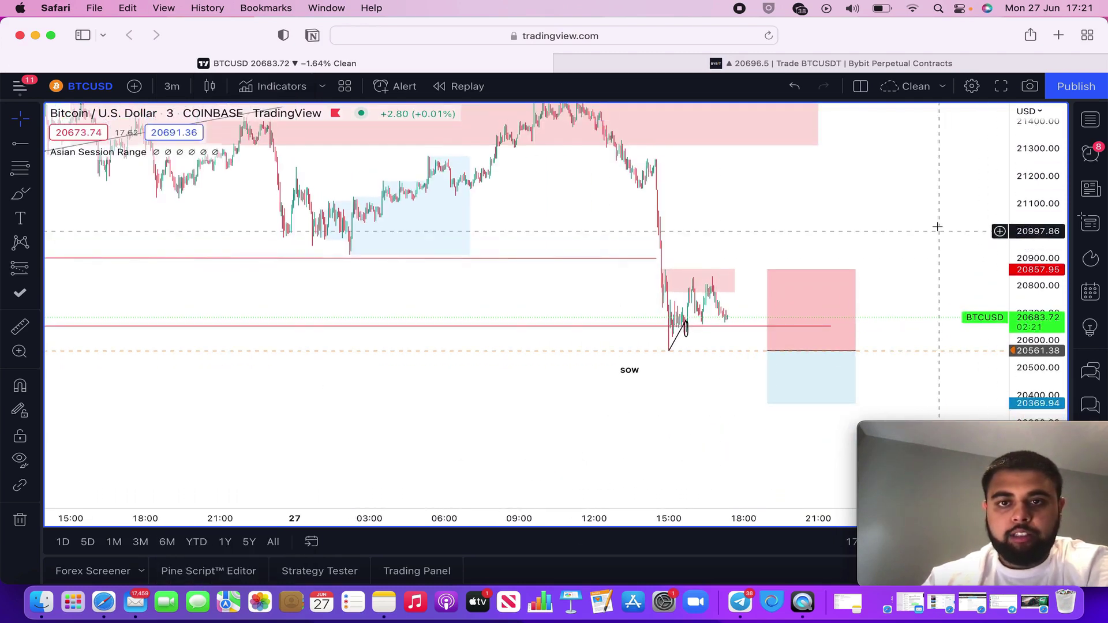
left_click_drag(937, 227, 836, 295)
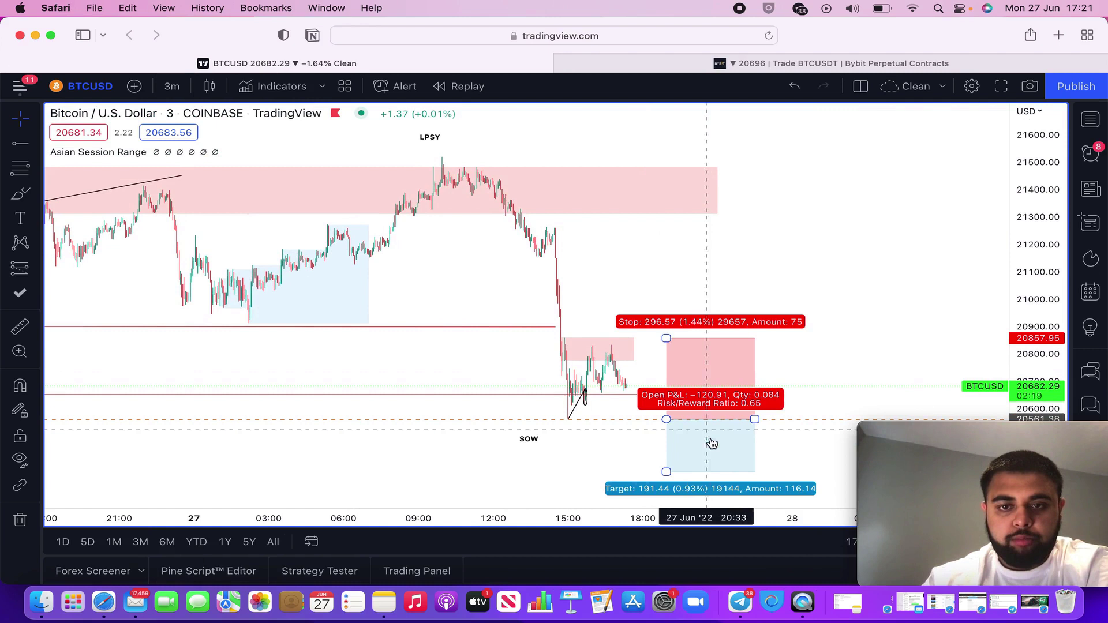
left_click_drag(603, 192, 627, 133)
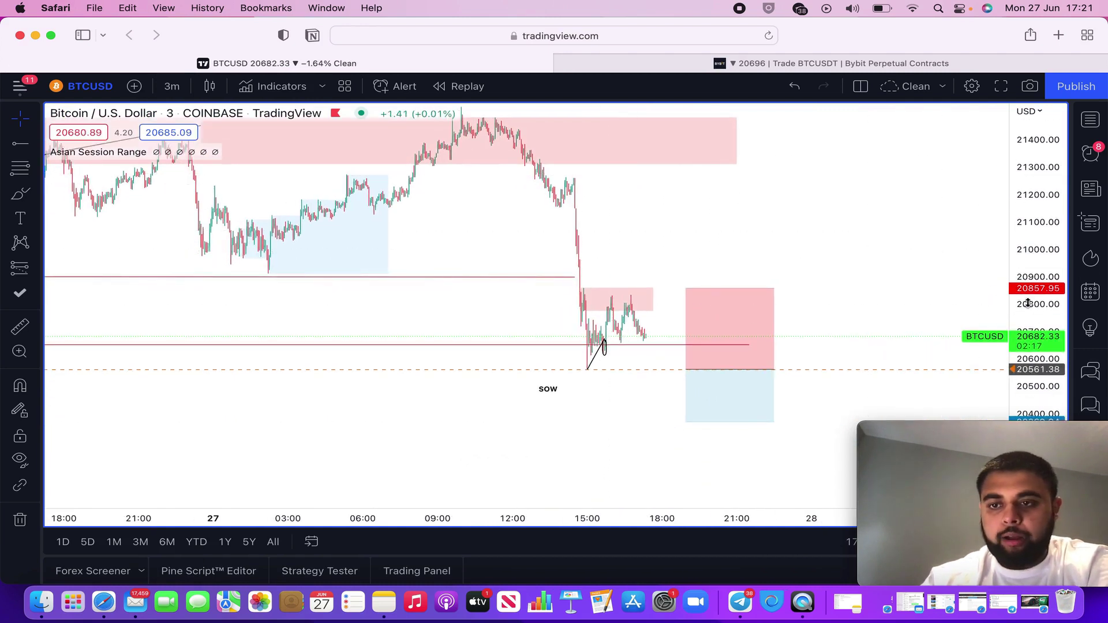
left_click_drag(1028, 303, 1031, 219)
left_click_drag(611, 516, 392, 514)
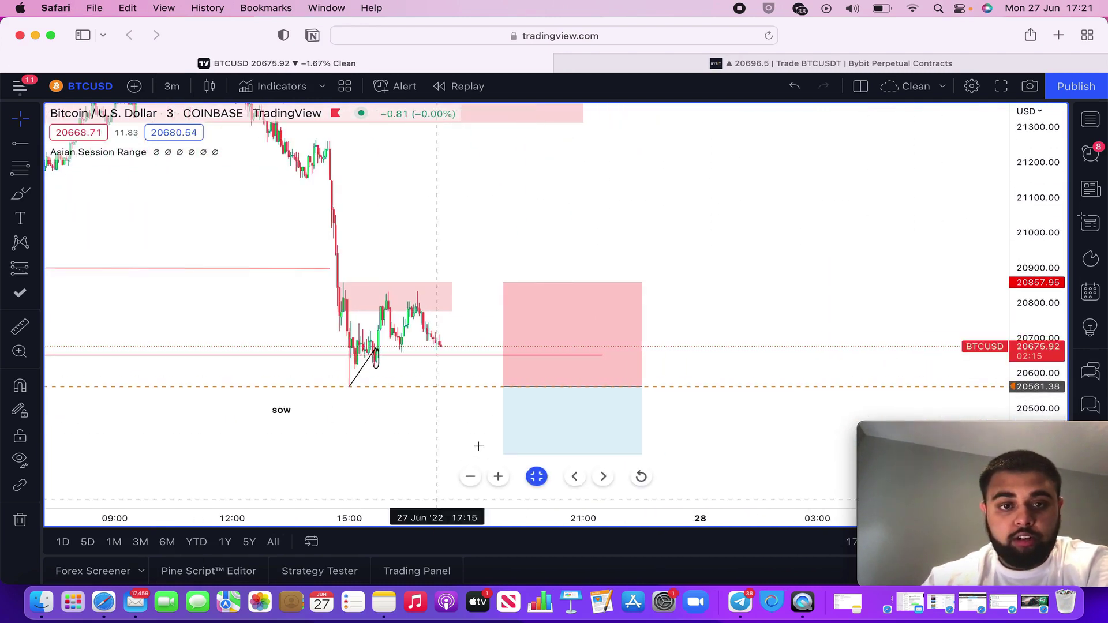
Step: Switch the BTCUSD chart to the 15-minute timeframe and frame the SOW low with the planned short
left_click(173, 87)
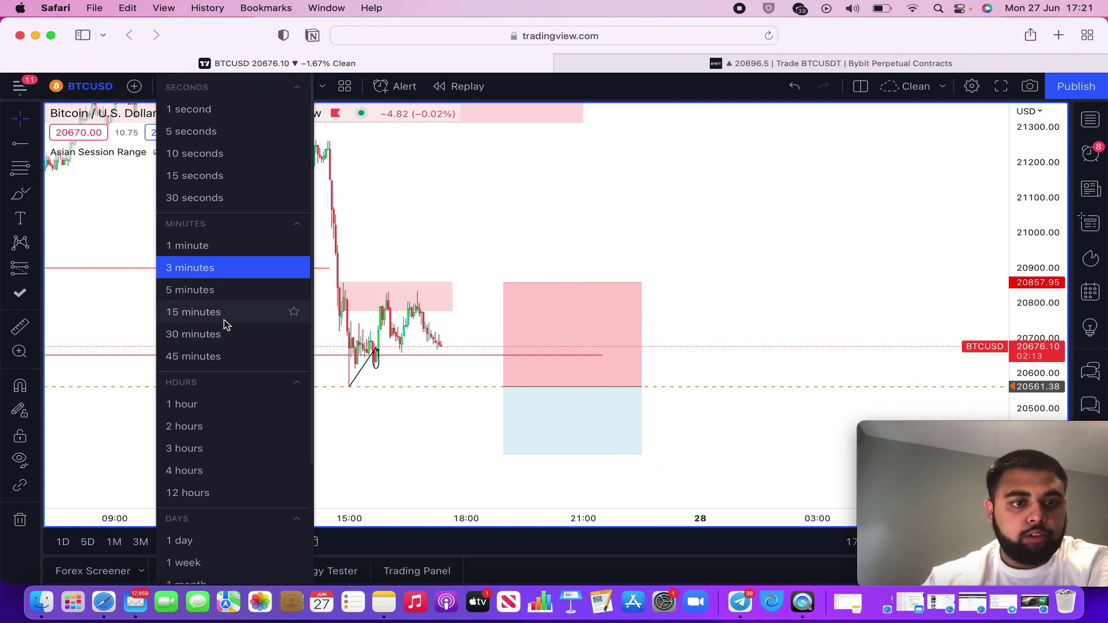
left_click(223, 319)
scroll(714, 441, "down", 3)
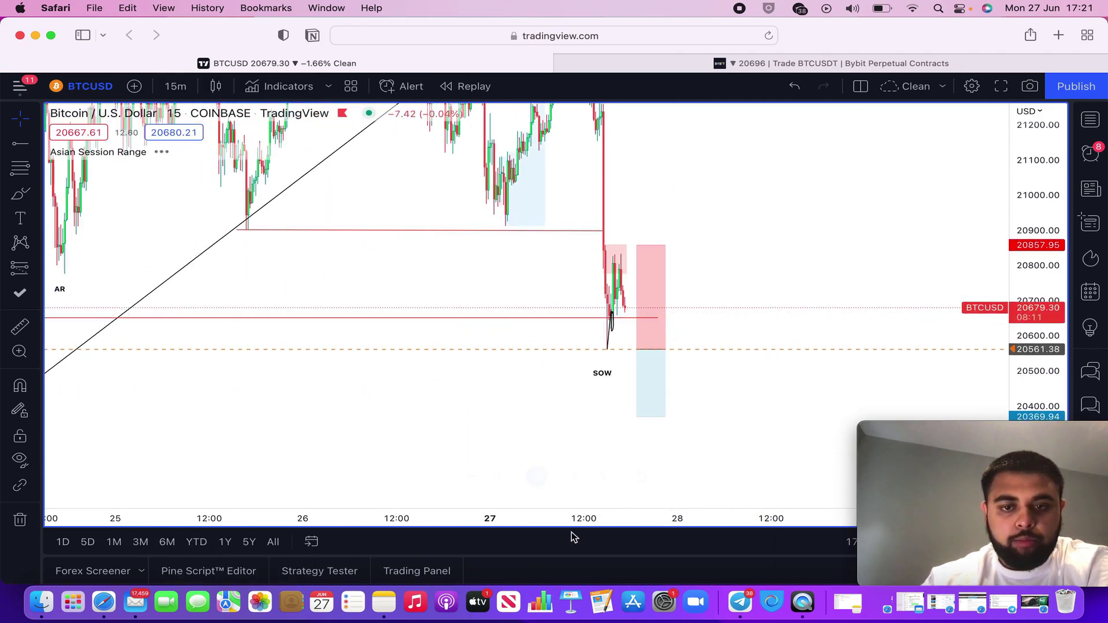
scroll(837, 399, "down", 5)
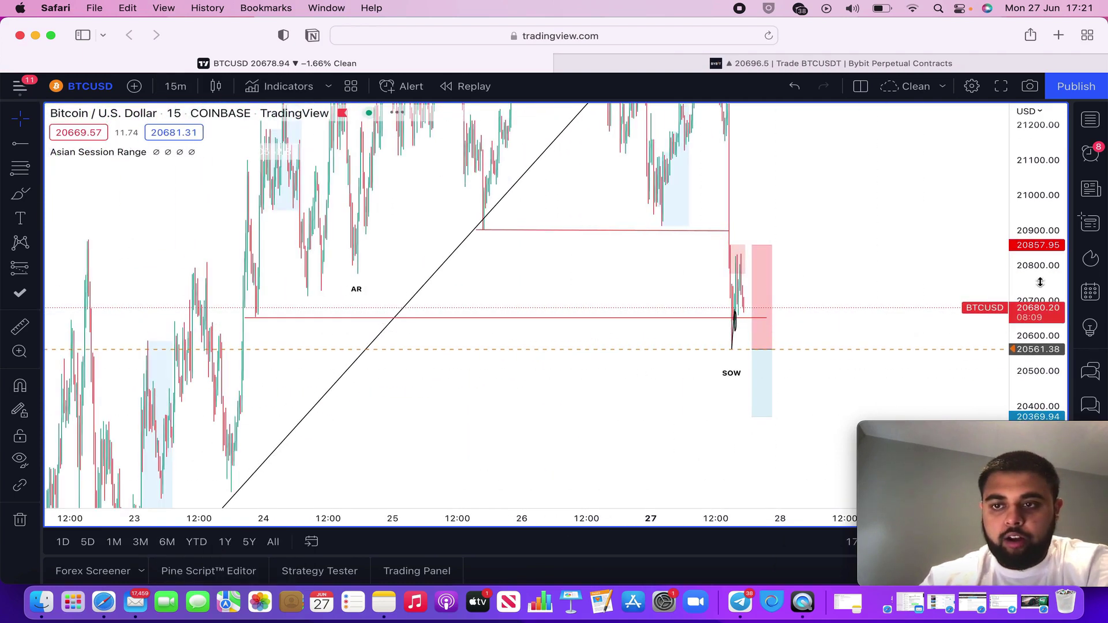
scroll(981, 239, "up", 3)
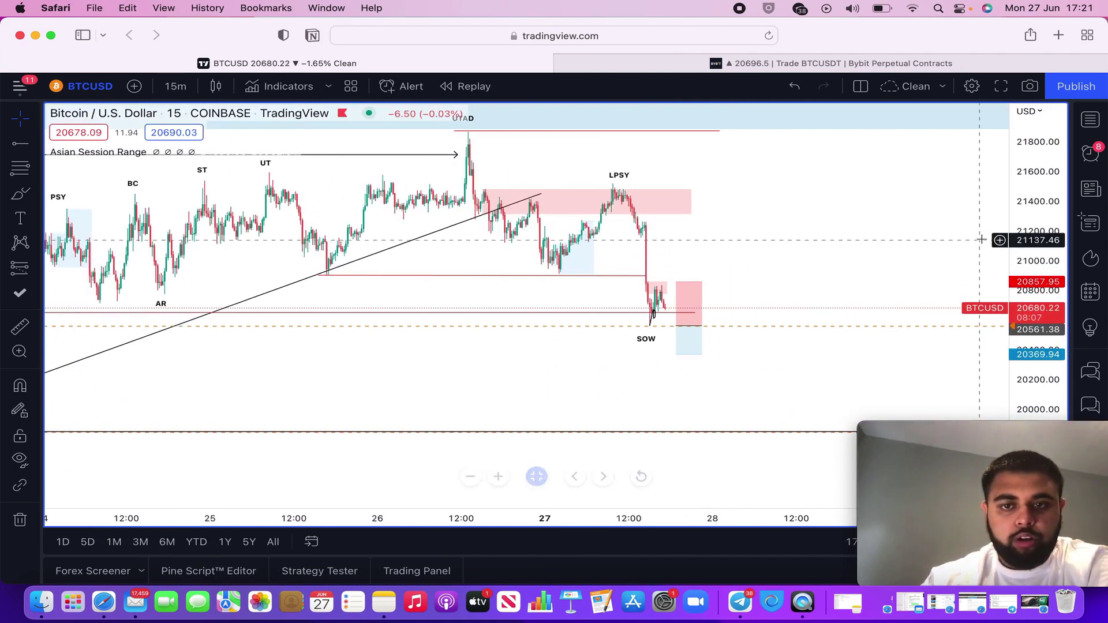
left_click_drag(1055, 282, 1043, 144)
left_click_drag(879, 230, 931, 225)
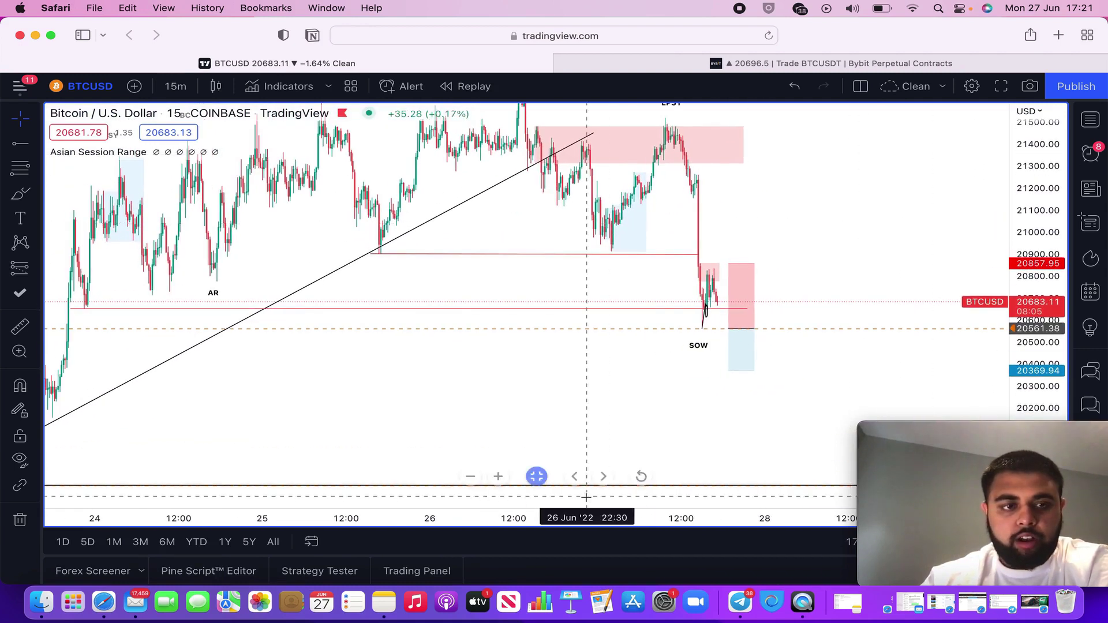
left_click_drag(574, 520, 424, 520)
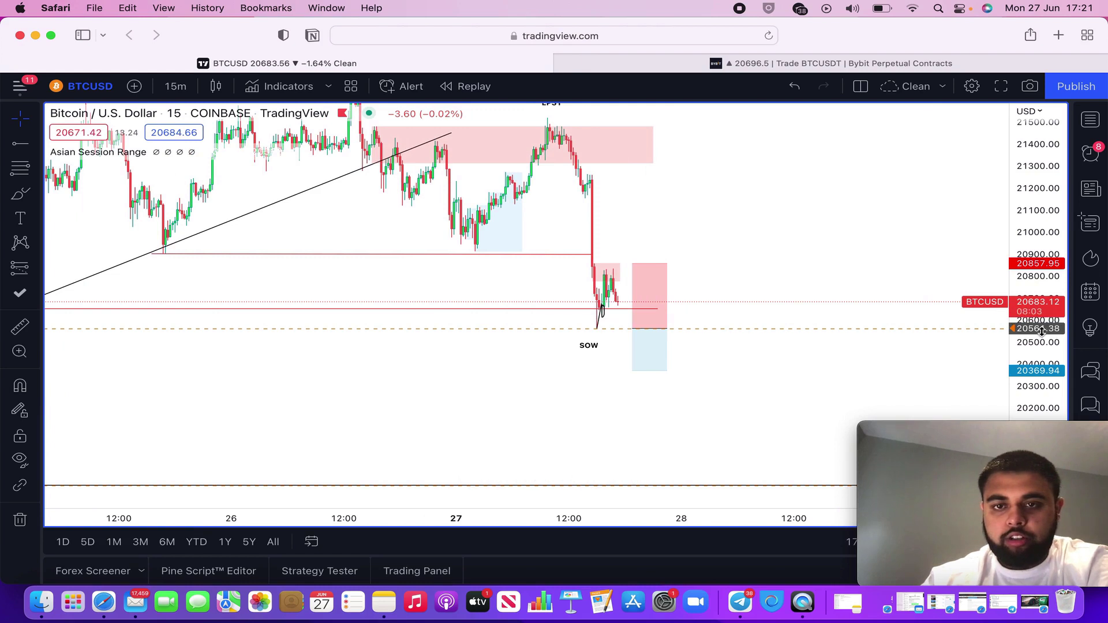
left_click_drag(1038, 337, 1038, 305)
Step: Extend the planned short's target to 19851.43 near the lower horizontal line and widen the position to about 04:00 on 28 June
left_click_drag(739, 404, 797, 279)
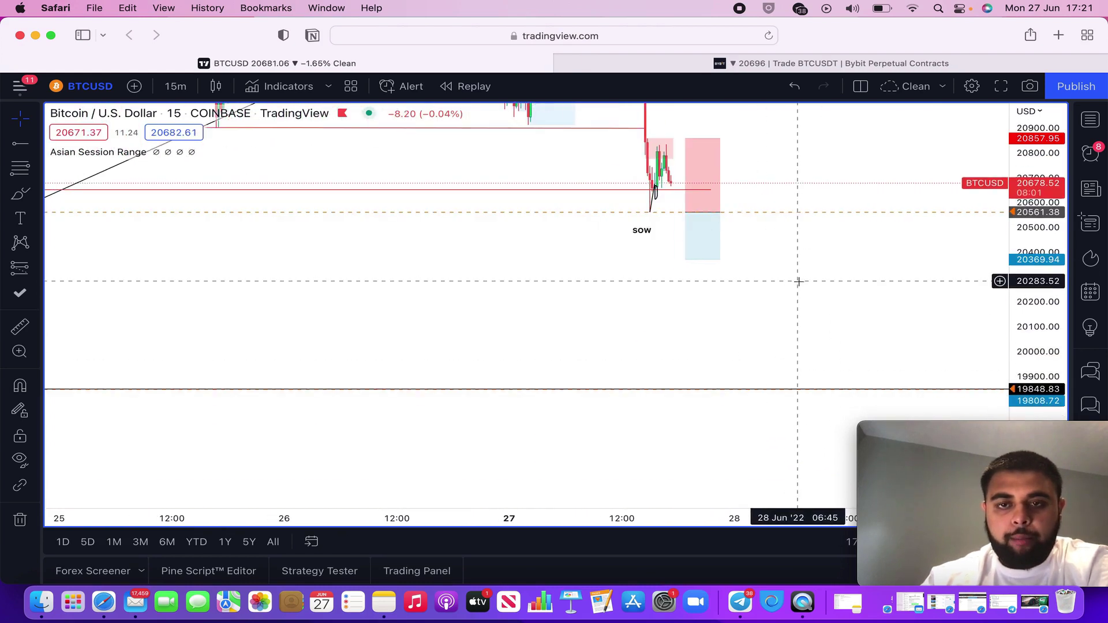
left_click(688, 261)
left_click_drag(688, 261, 683, 390)
left_click(626, 367)
left_click_drag(636, 516, 419, 521)
left_click_drag(700, 286, 780, 374)
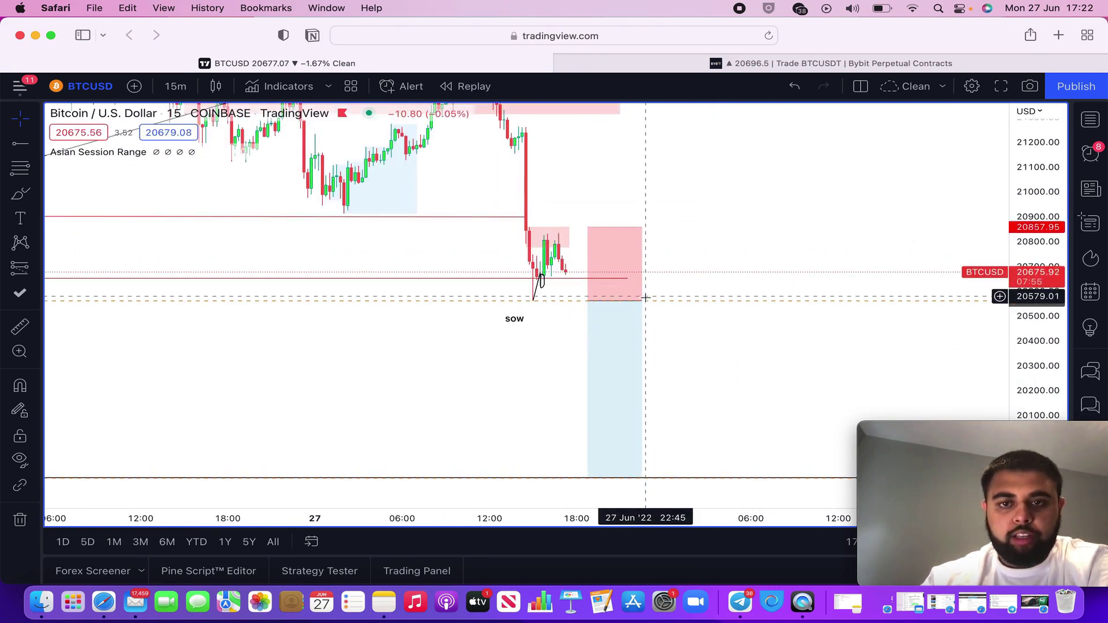
left_click_drag(644, 301, 726, 300)
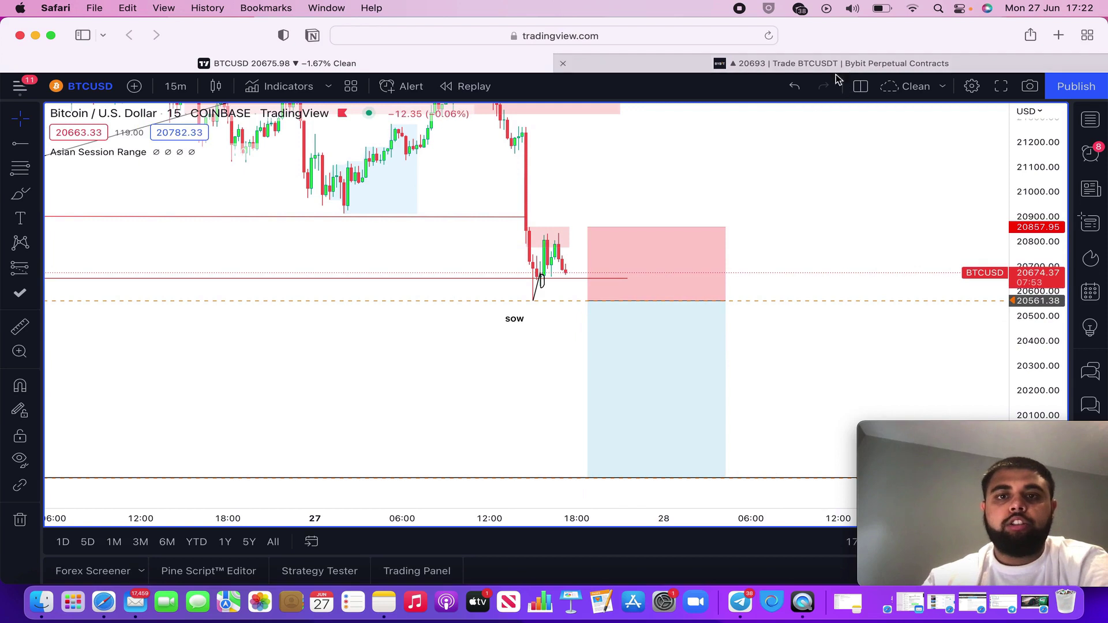
Step: Switch the BTCUSD chart to the 1-hour timeframe and fit the price scale automatically
left_click(167, 91)
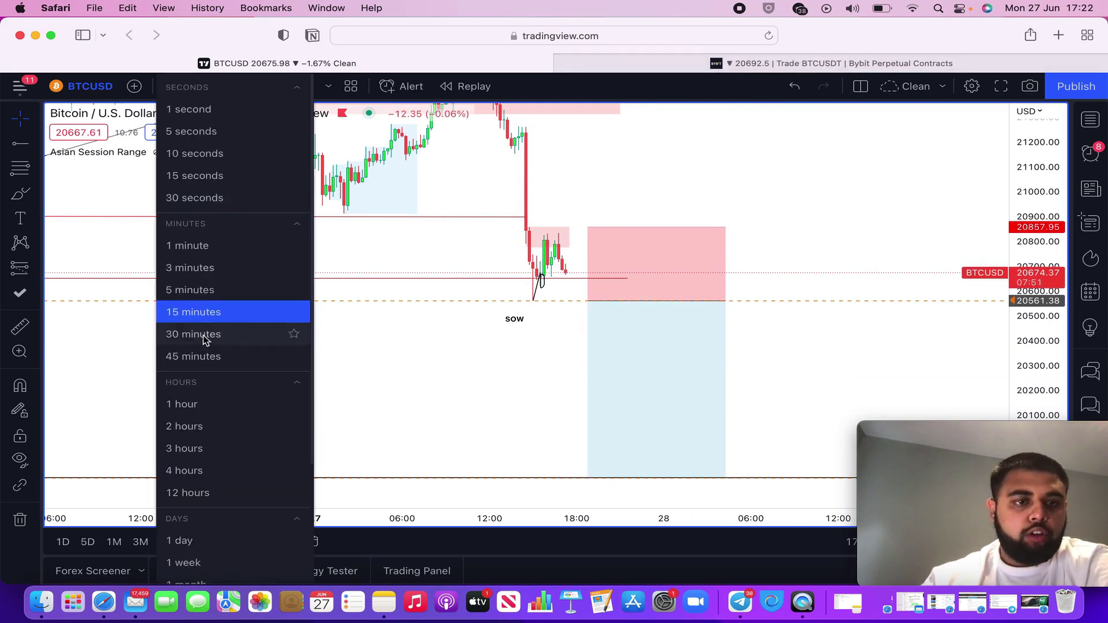
left_click(209, 385)
left_click(209, 388)
left_click(210, 400)
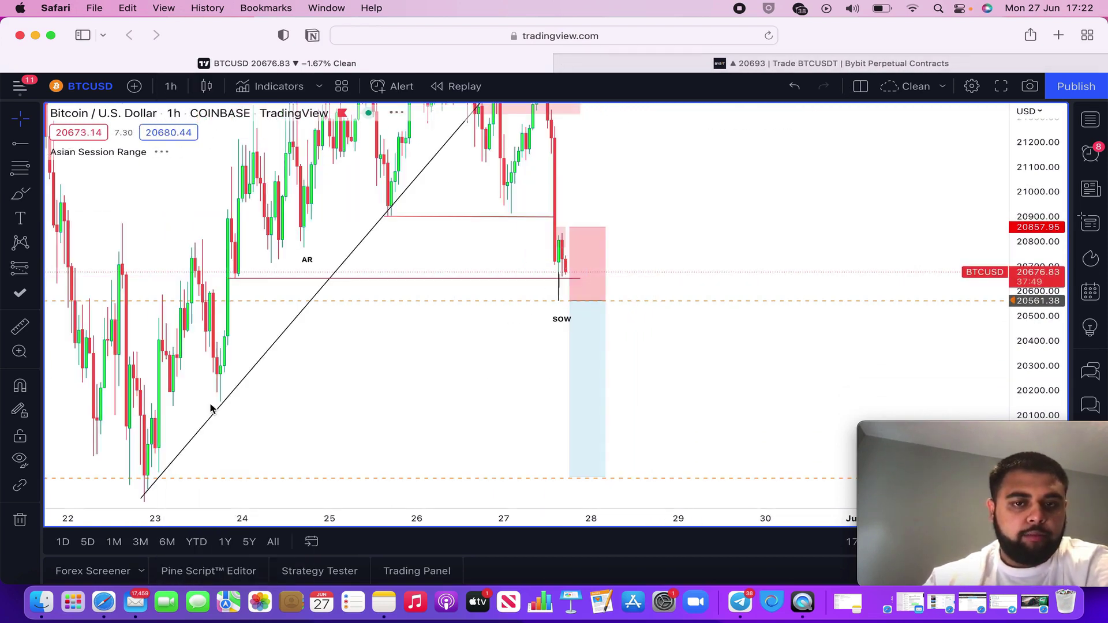
double_click(1035, 247)
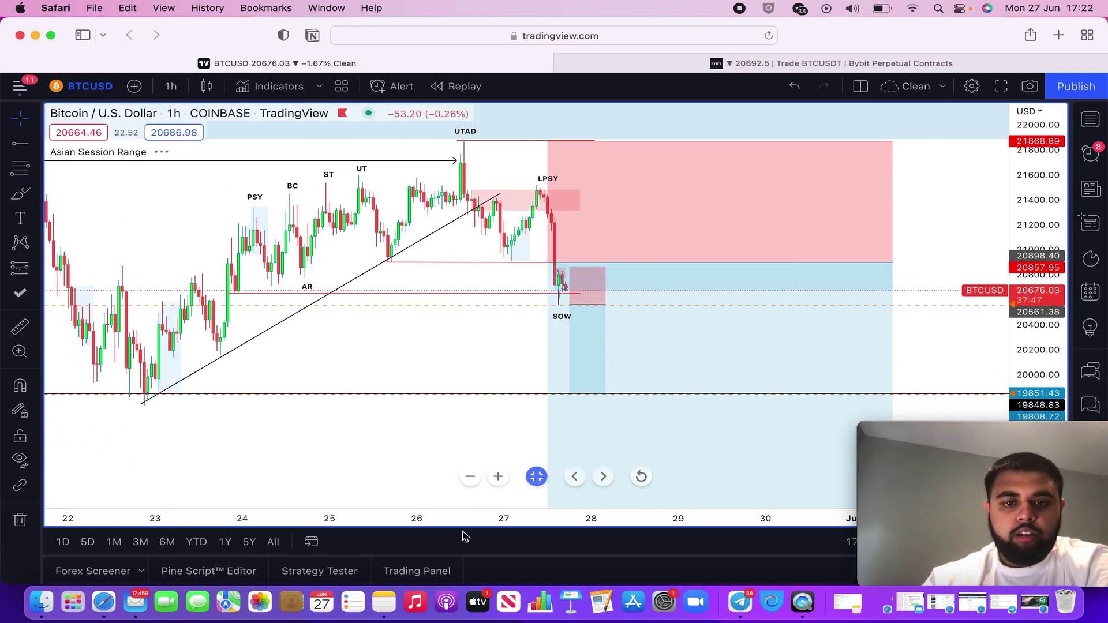
Step: Examine the labelled distribution schematic and both short positions against the mid-June price action and the lows below
left_click_drag(462, 526, 642, 528)
left_click_drag(1034, 291, 1034, 338)
scroll(576, 413, "right", 3)
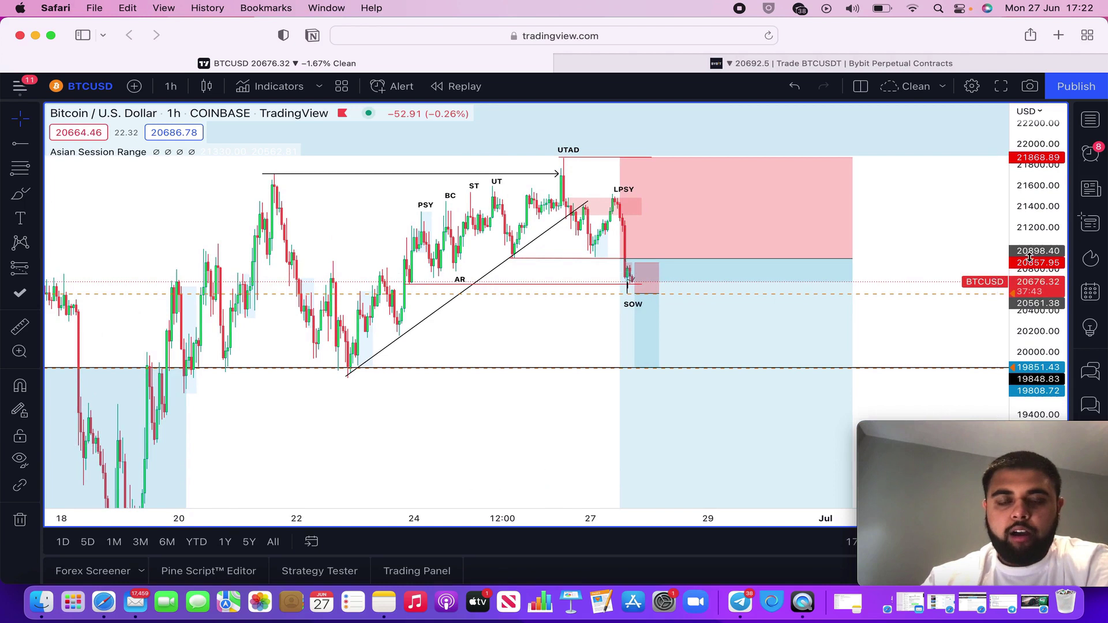
left_click_drag(1043, 250, 1042, 282)
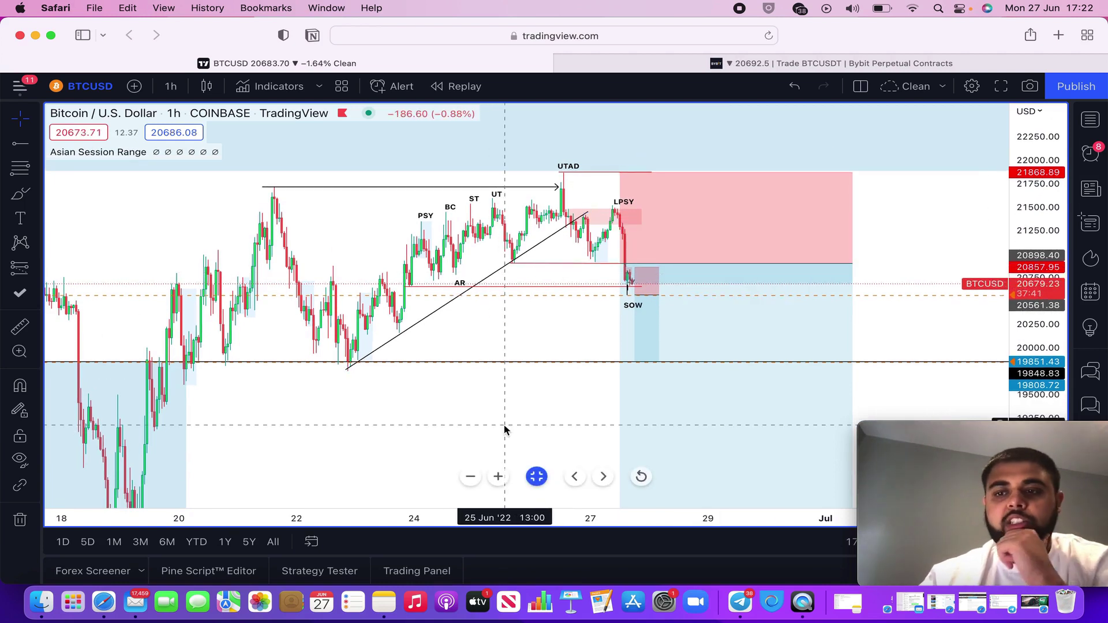
scroll(554, 508, "down", 3)
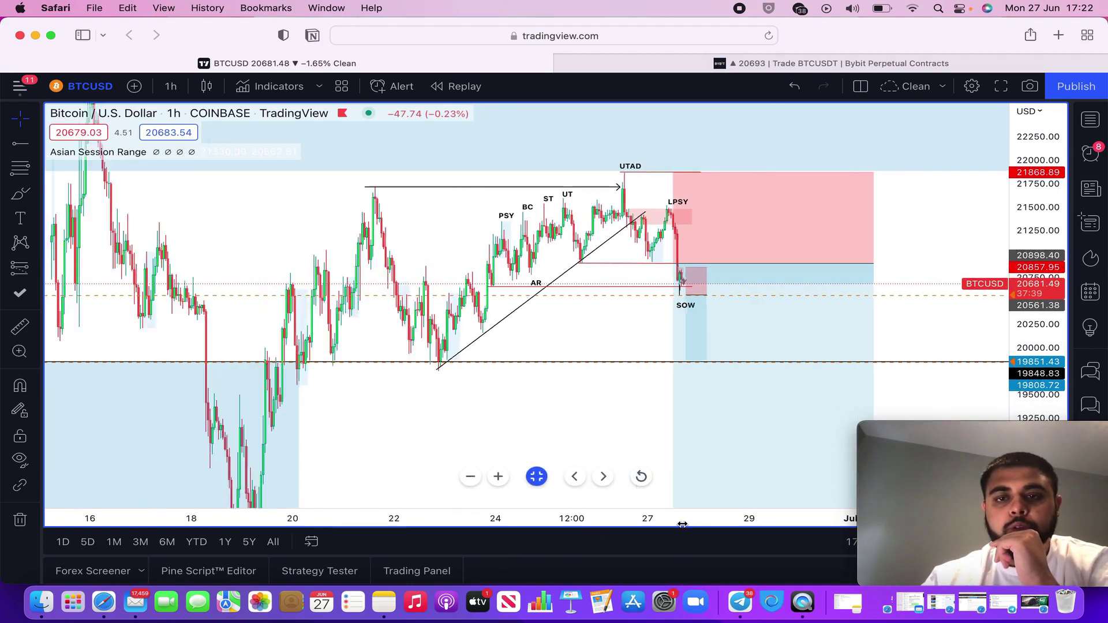
left_click_drag(1033, 260, 1033, 289)
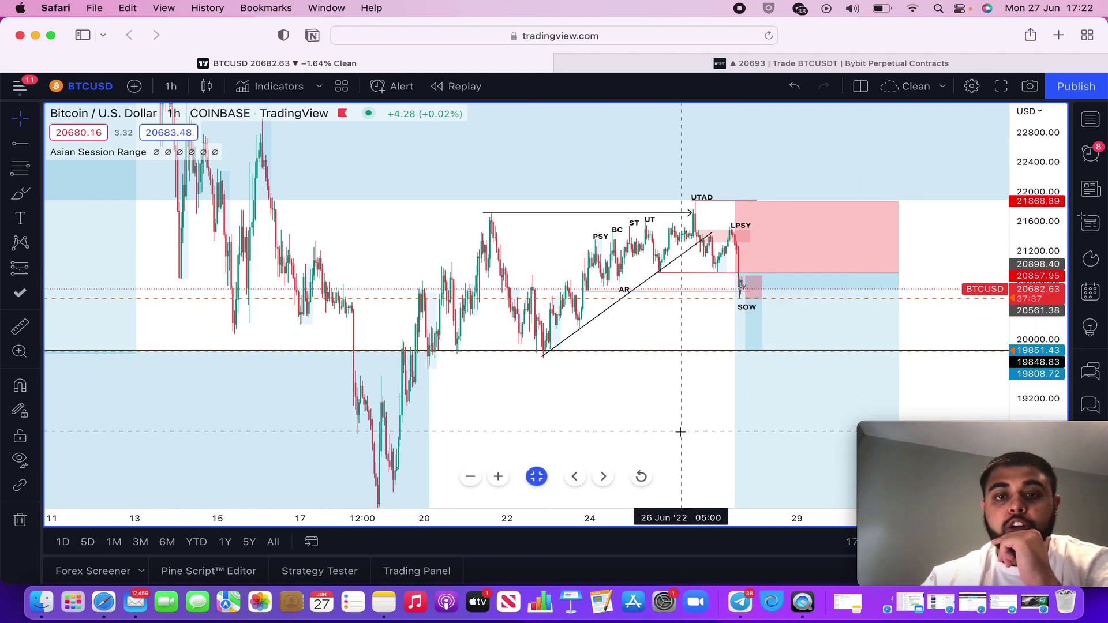
left_click_drag(669, 406, 617, 405)
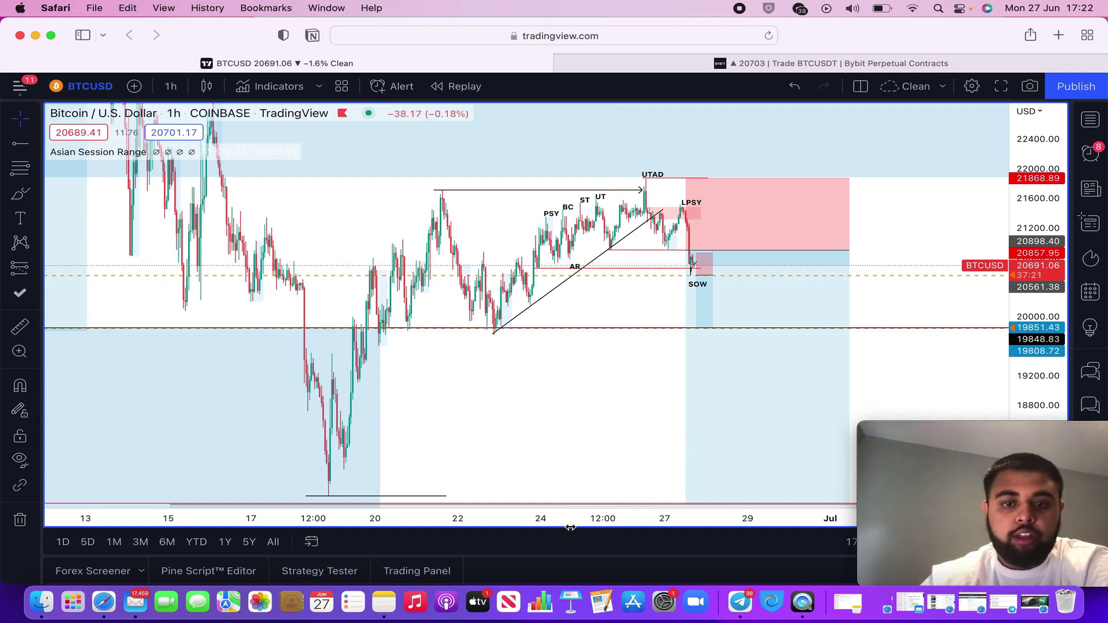
scroll(618, 409, "up", 4)
left_click_drag(1038, 299, 1038, 267)
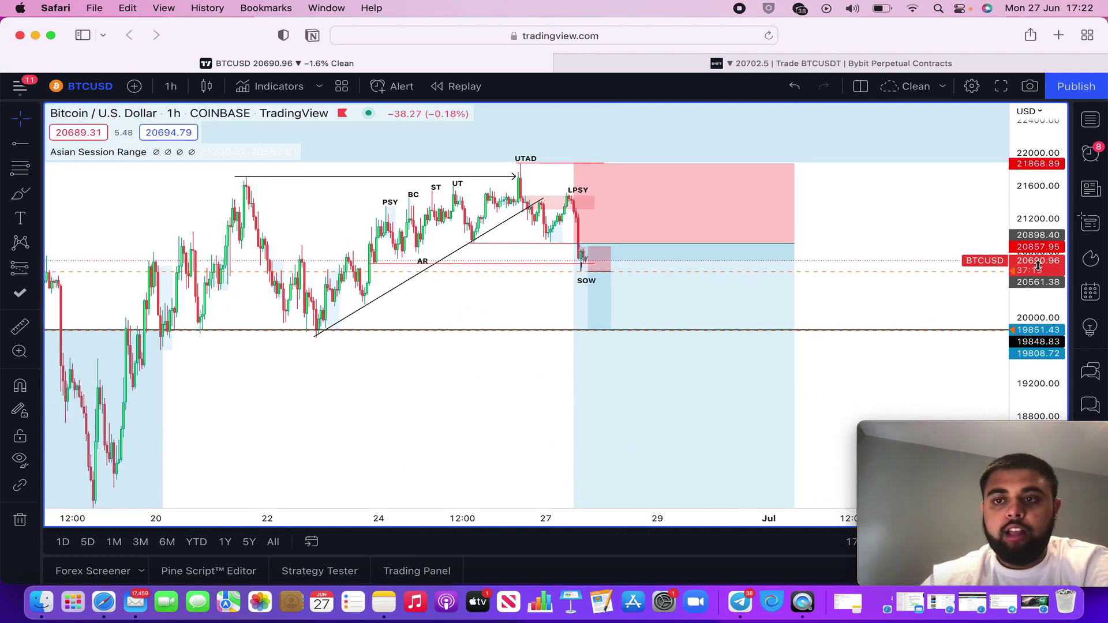
left_click_drag(892, 310, 894, 249)
left_click_drag(852, 388, 830, 431)
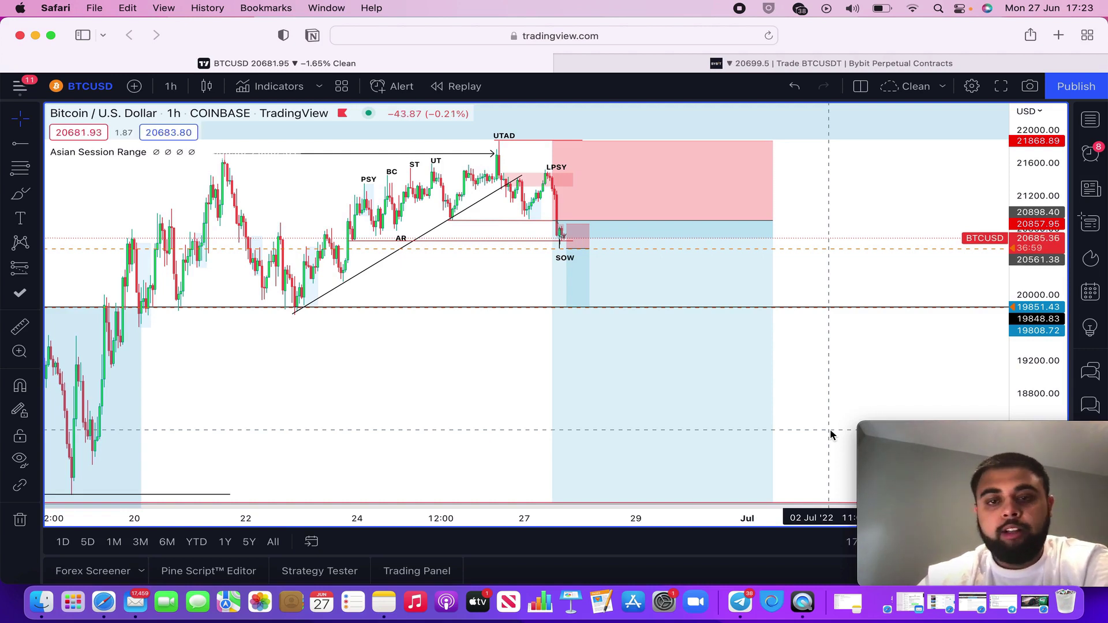
left_click_drag(1028, 257, 1029, 235)
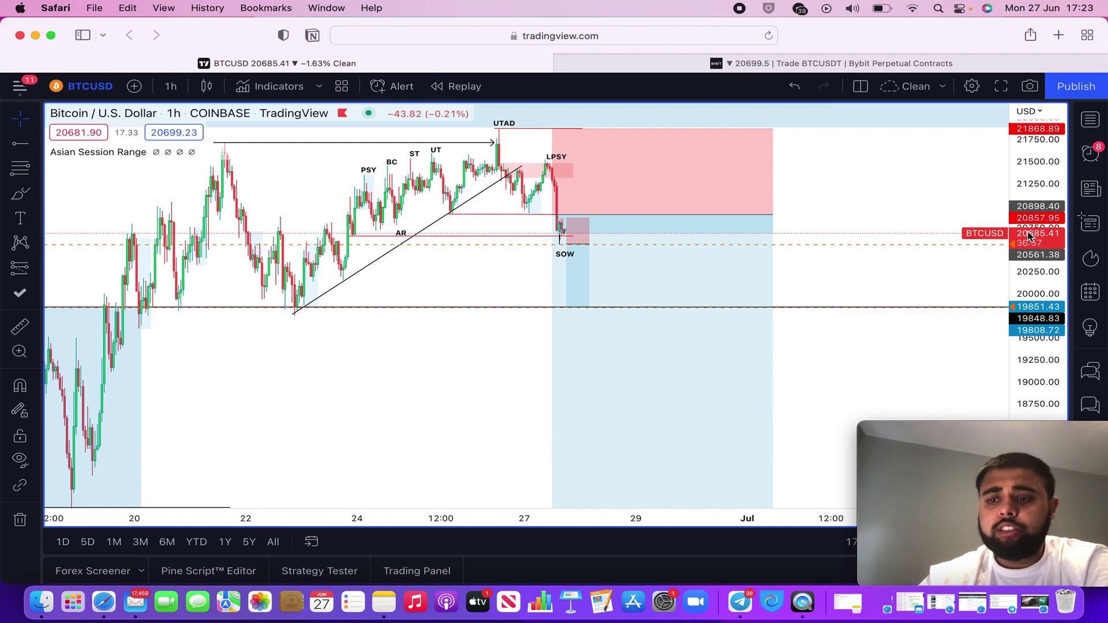
Step: Switch the BTCUSD chart to the 30-minute timeframe and frame the distribution schematic from PSY to SOW together with the planned short
left_click(171, 86)
left_click(222, 330)
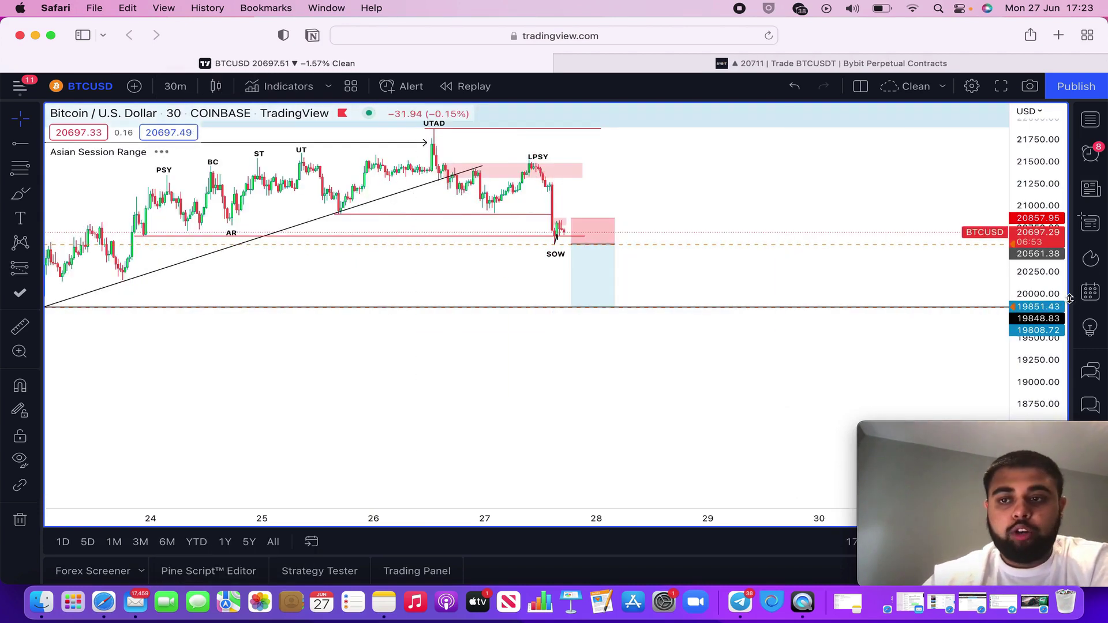
left_click_drag(1059, 299, 1060, 115)
left_click_drag(809, 230, 975, 403)
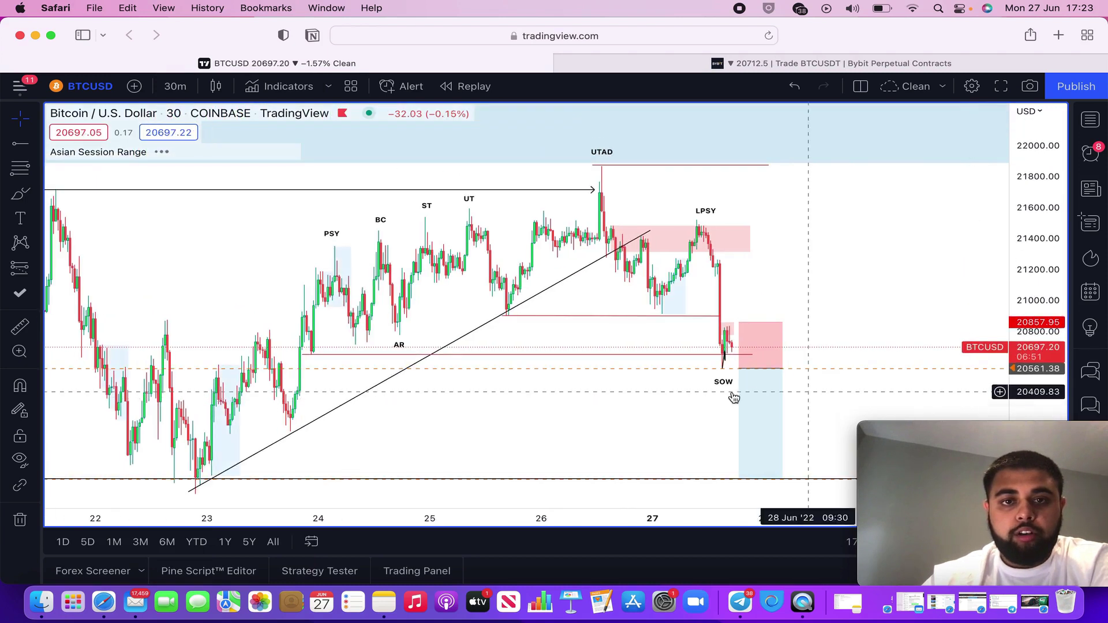
left_click_drag(846, 267, 790, 264)
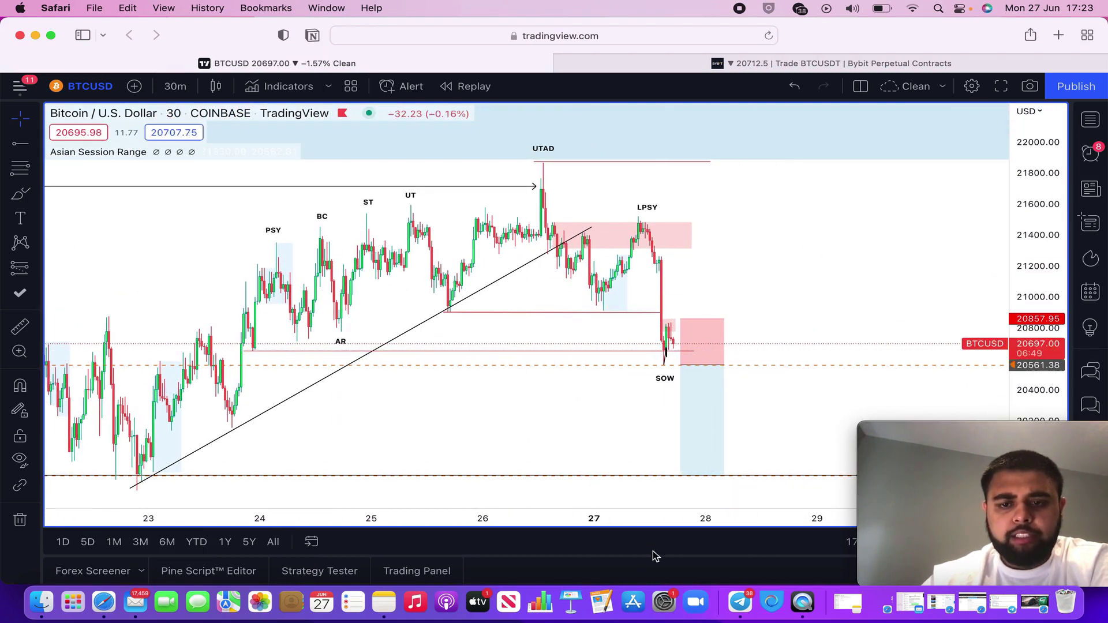
Step: Switch to Bybit and review the open BTCUSDT short's take-profit and stop-loss settings and the closed P&L list without changing anything
left_click(820, 63)
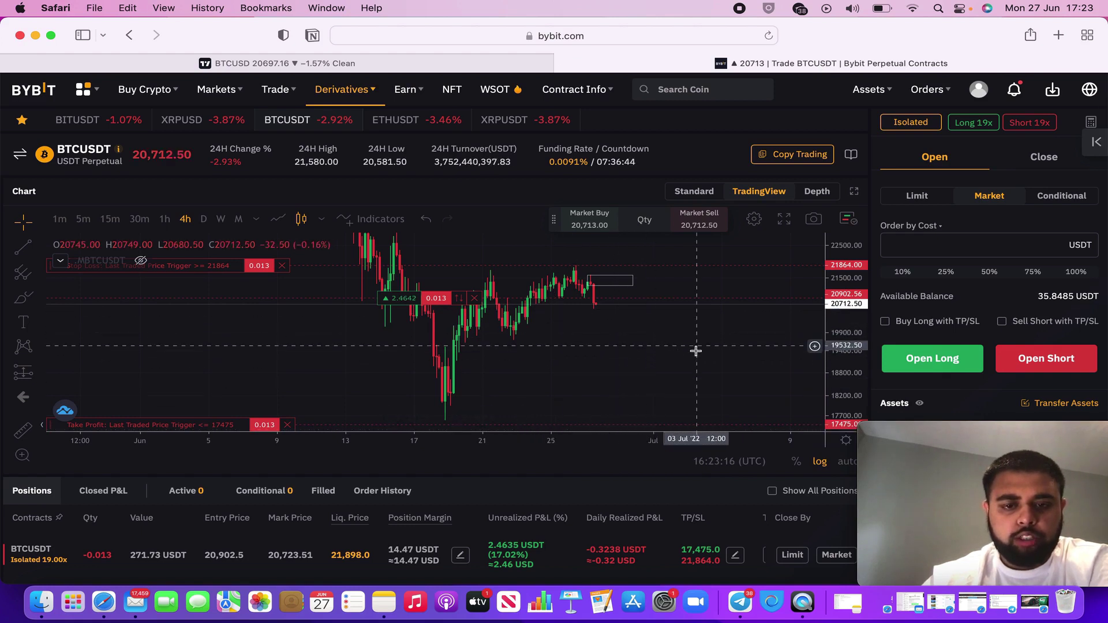
left_click(734, 555)
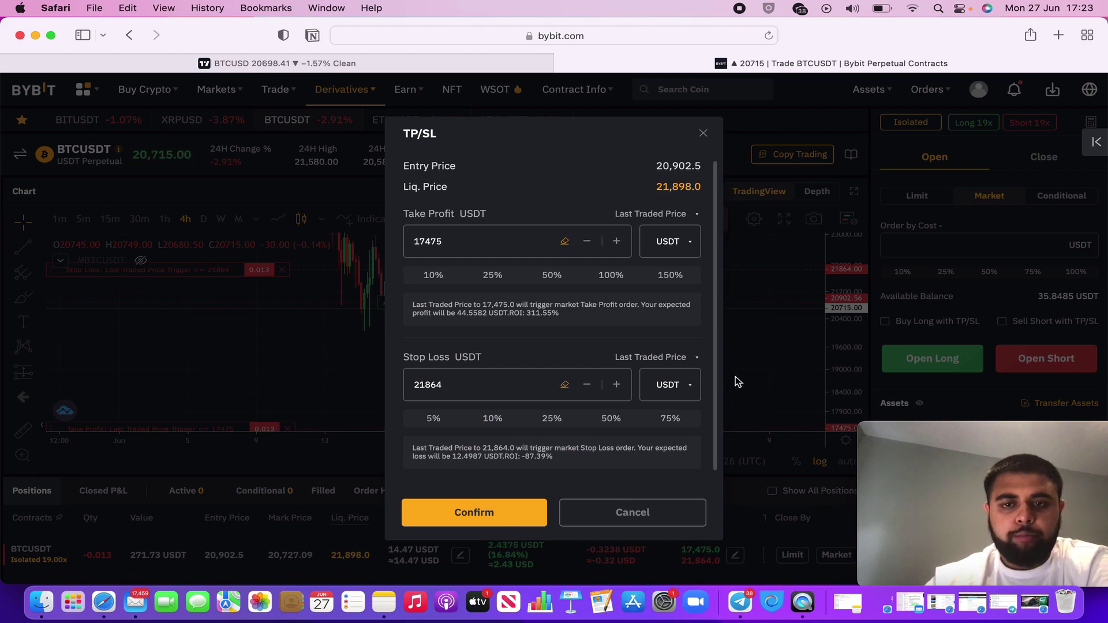
left_click(703, 134)
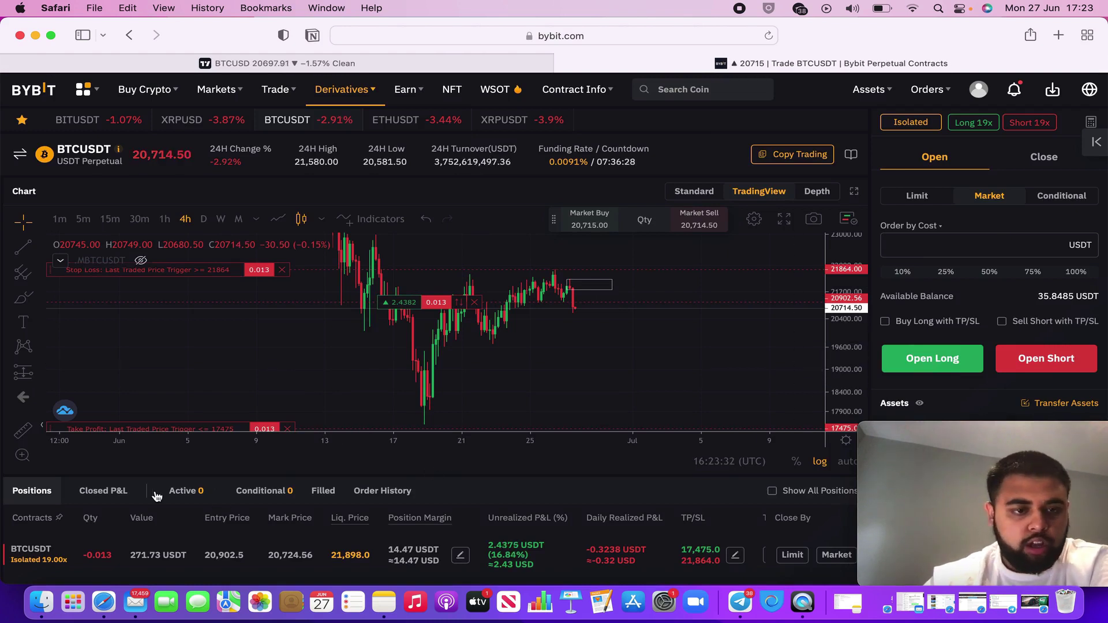
left_click(119, 498)
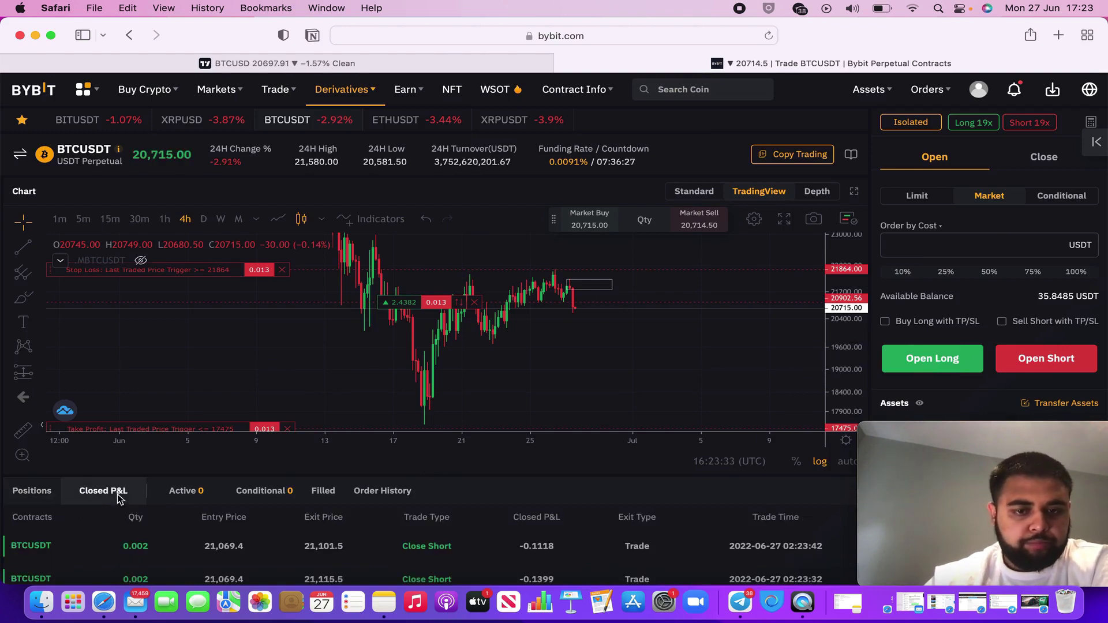
left_click(31, 492)
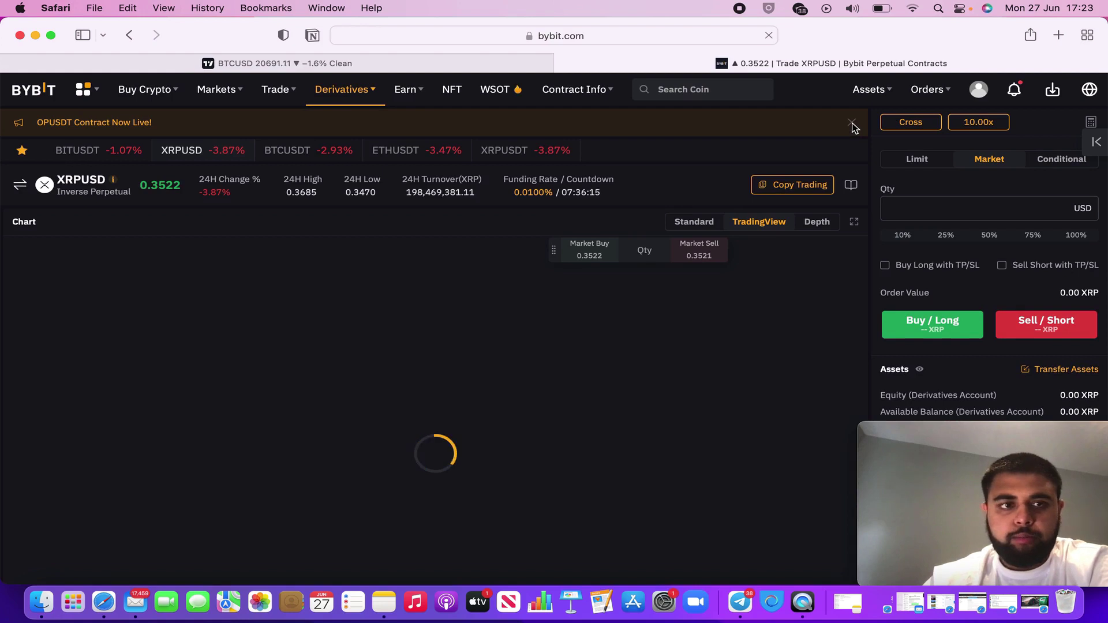
Step: Dismiss the contract announcement, open the XRPUSDT contract and frame its June price action on the 4-hour chart
left_click(852, 124)
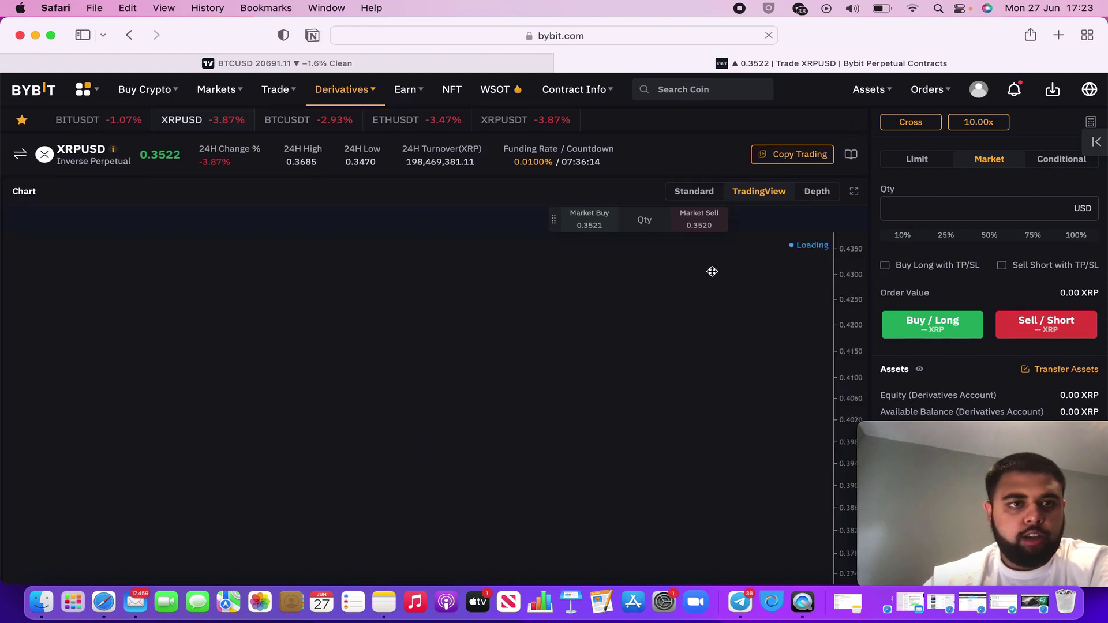
mouse_move(424, 110)
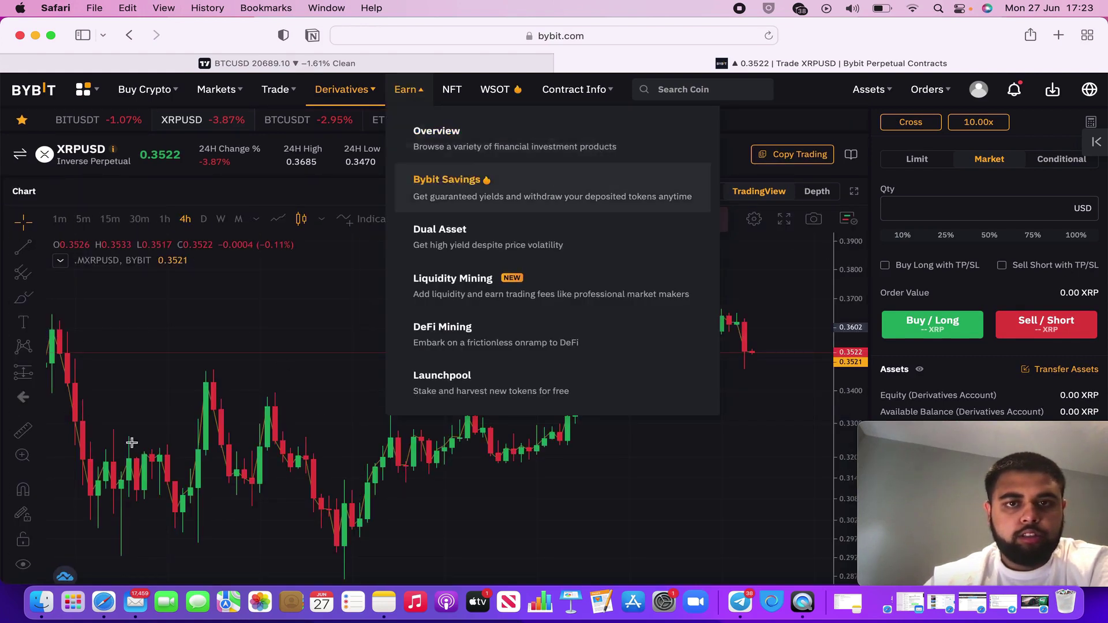
left_click(521, 125)
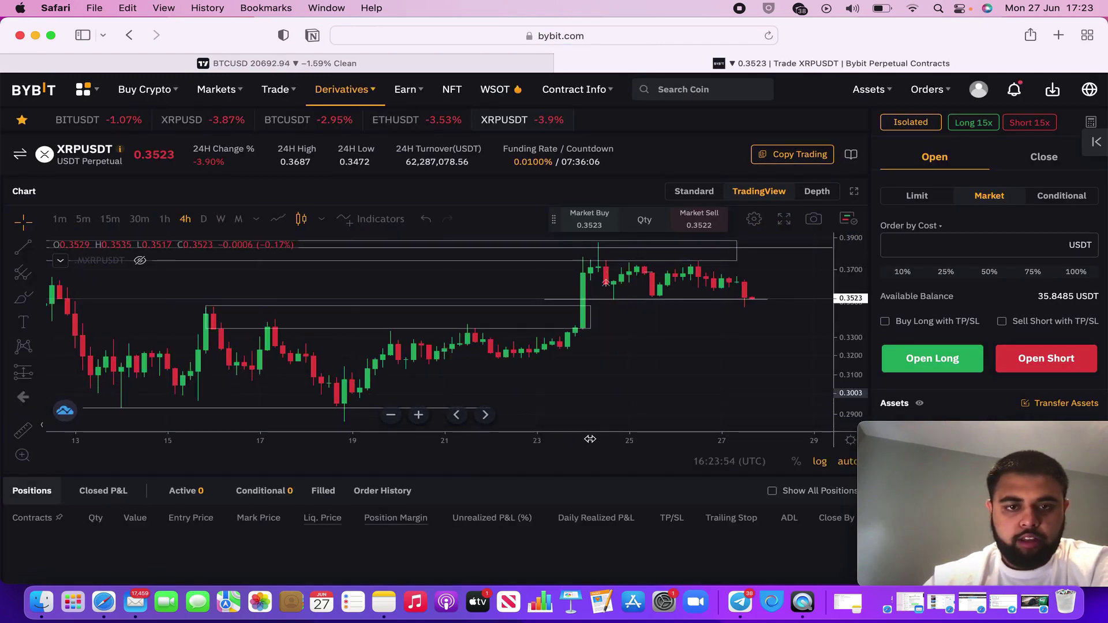
left_click_drag(590, 439, 702, 440)
left_click_drag(728, 387, 601, 388)
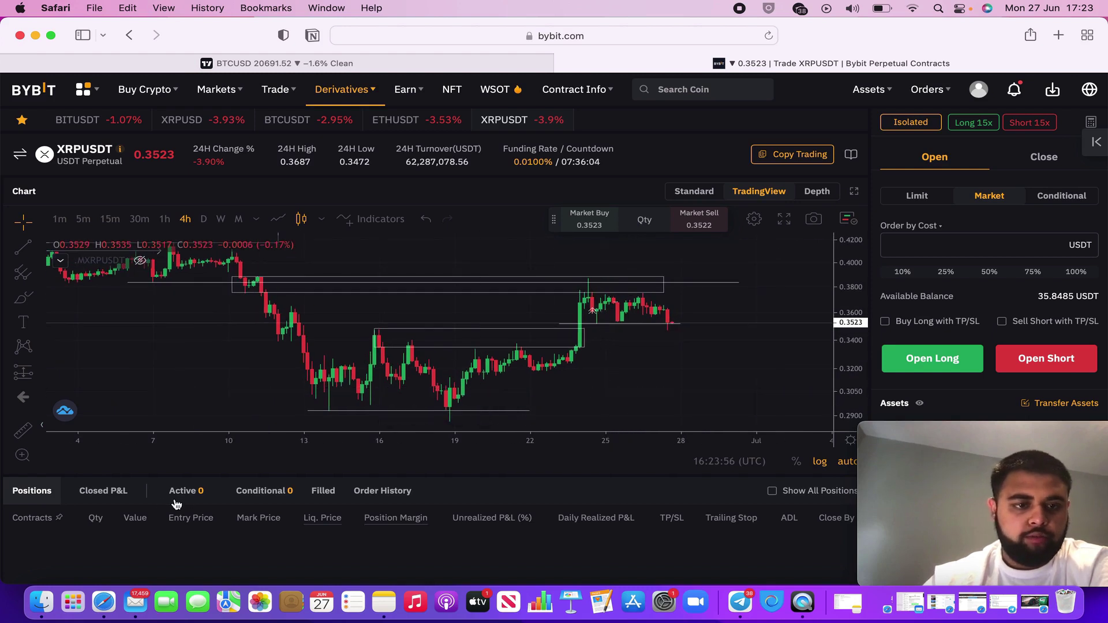
Step: Show the XRPUSDT closed P&L history and enlarge the trade list beneath the chart
left_click(128, 495)
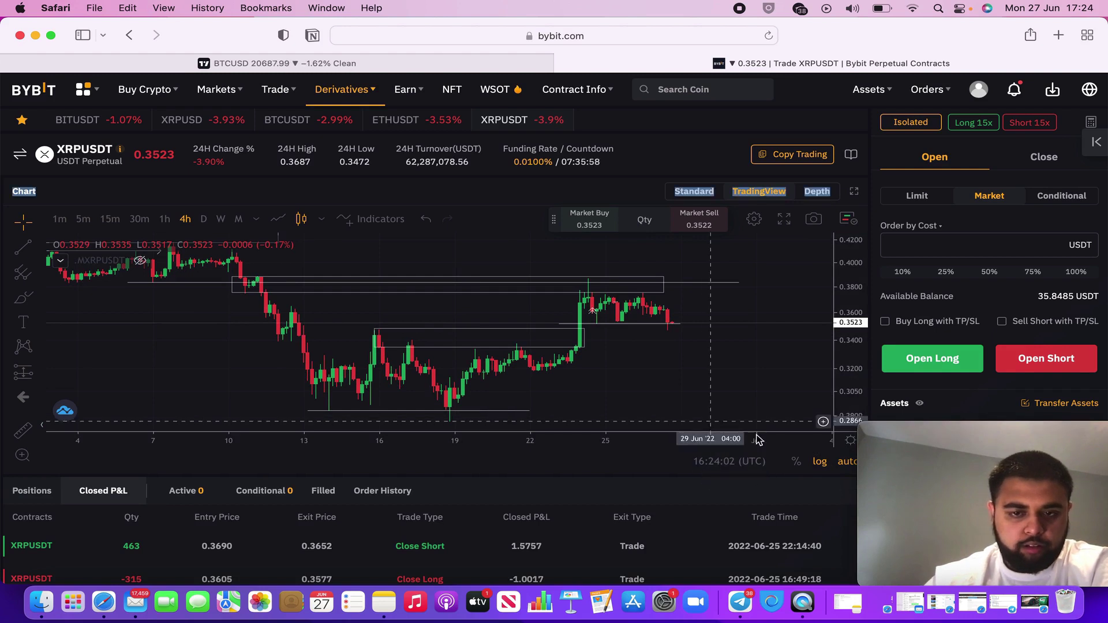
left_click_drag(848, 384, 850, 295)
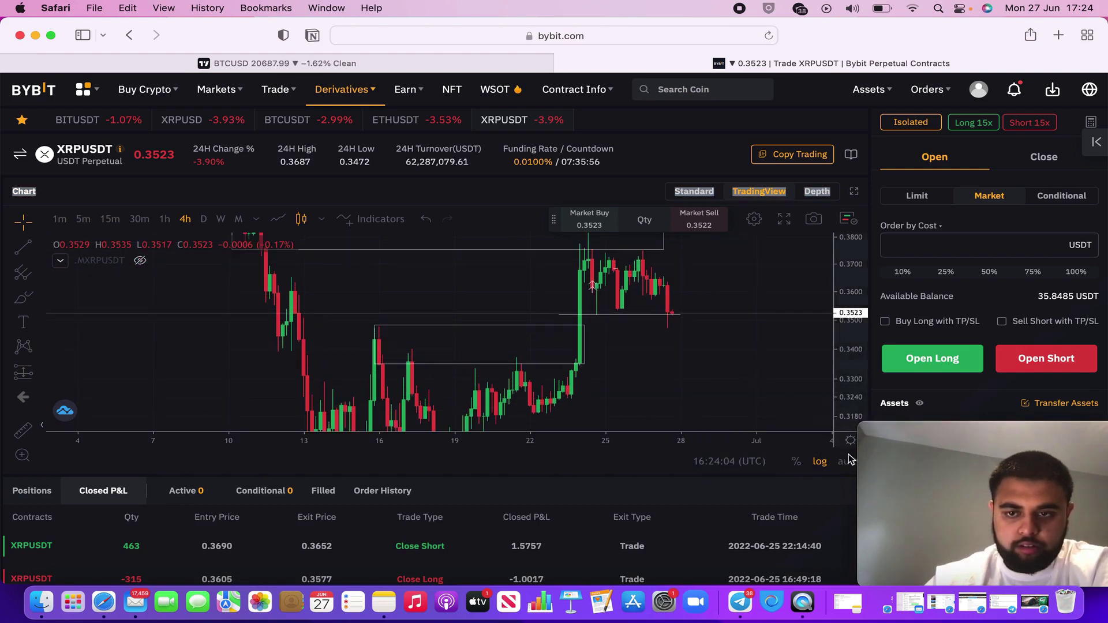
left_click_drag(925, 433, 916, 188)
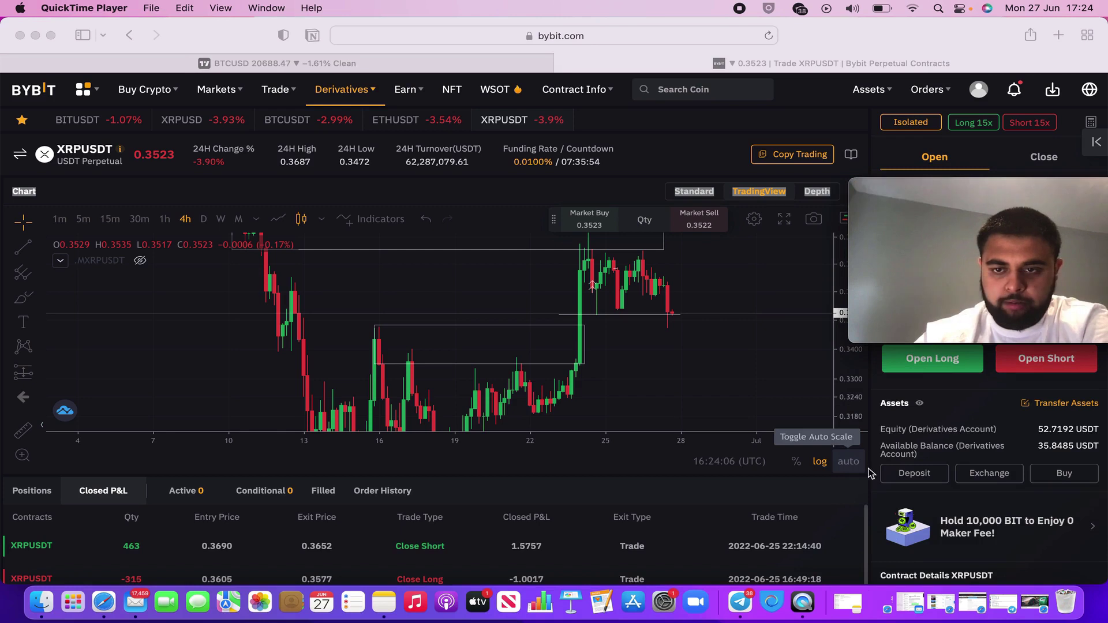
left_click(864, 474)
left_click_drag(864, 475, 859, 379)
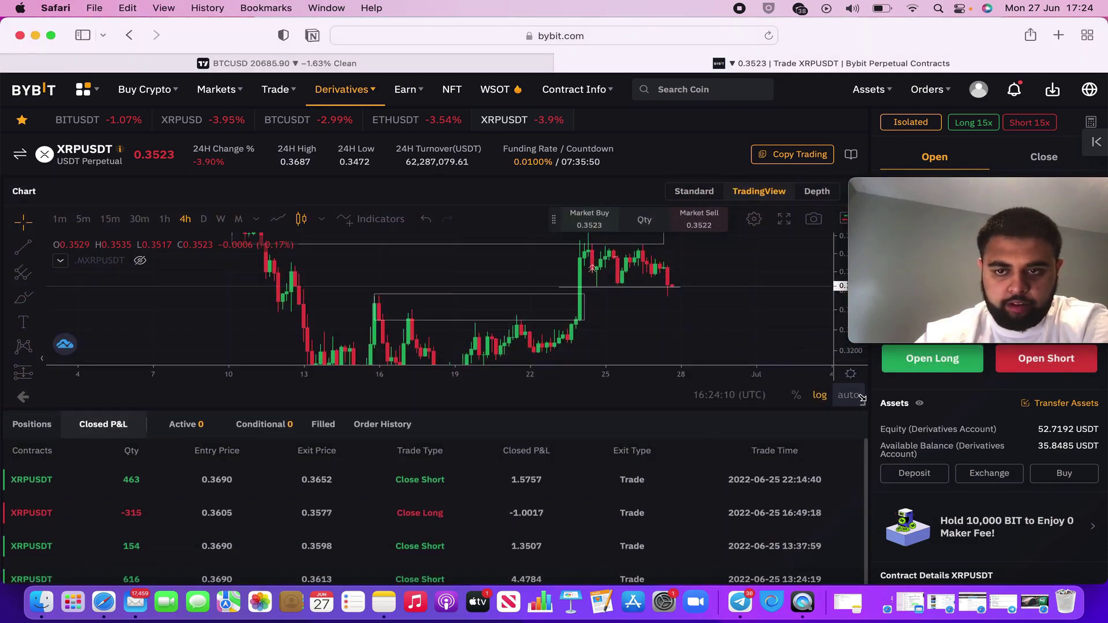
Step: Examine the closed XRPUSDT shorts back to early June, highlighting the profit on the 435-quantity trade from 24 June
left_click_drag(501, 490, 864, 362)
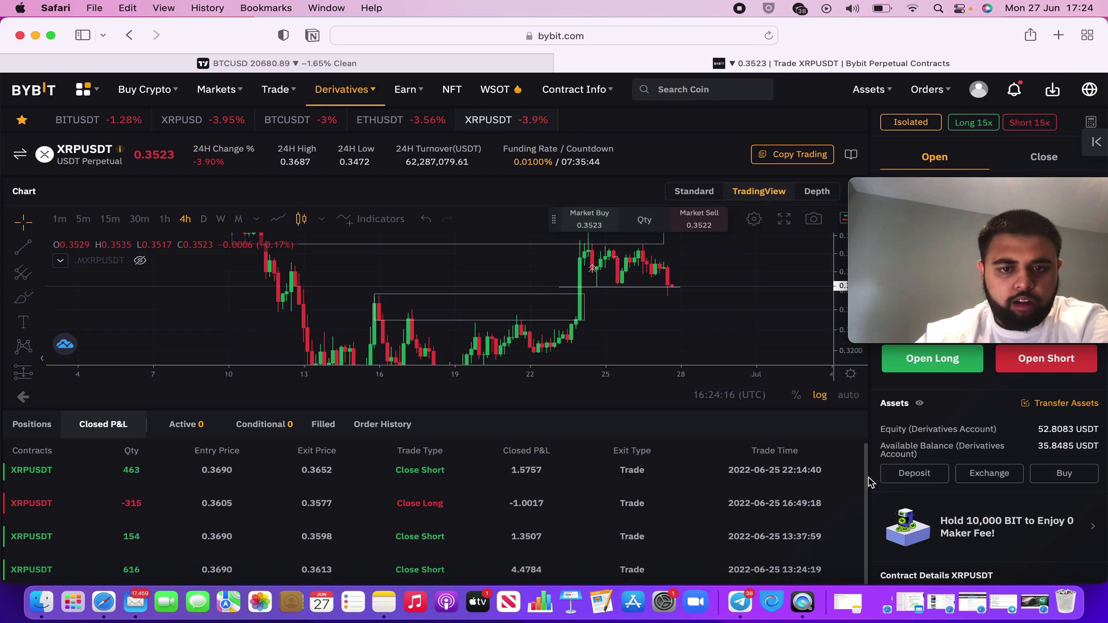
left_click_drag(869, 472, 870, 594)
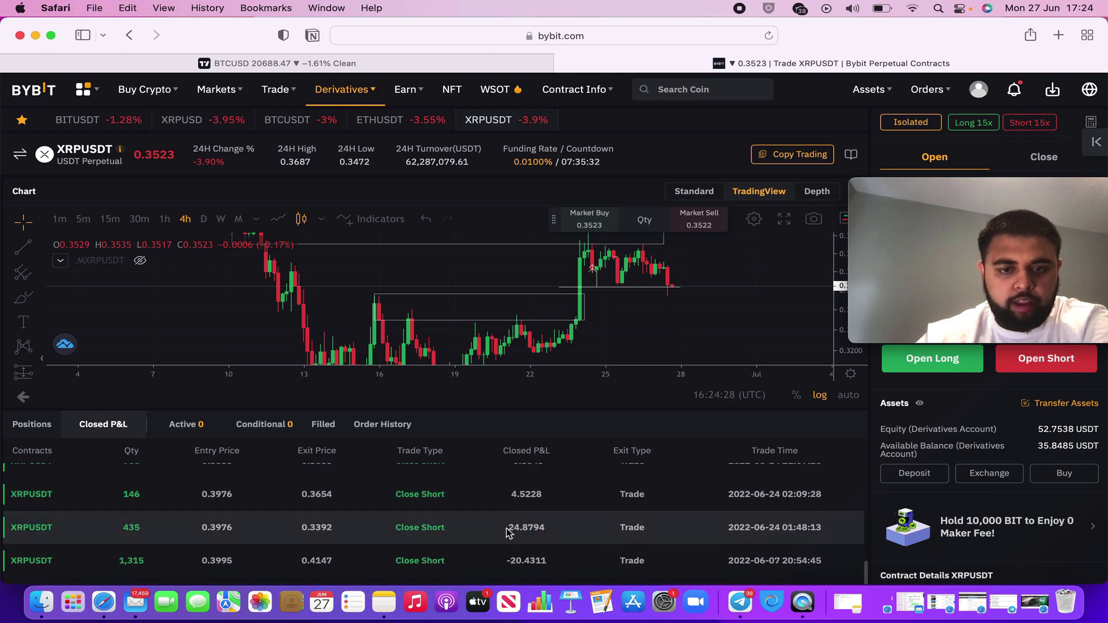
left_click_drag(508, 528, 571, 527)
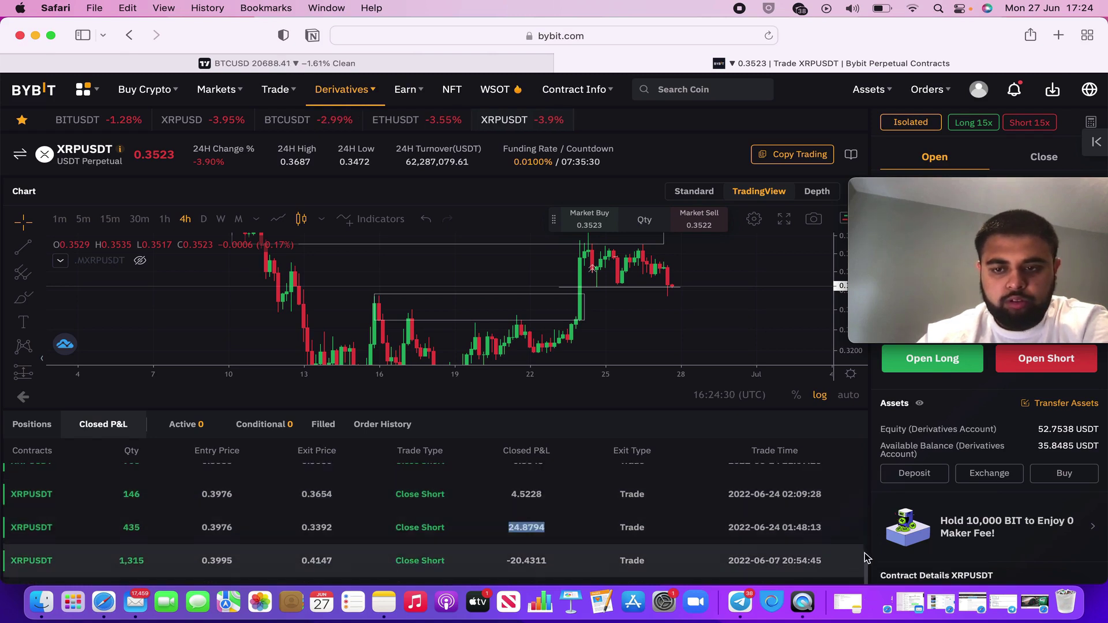
left_click_drag(867, 568, 869, 598)
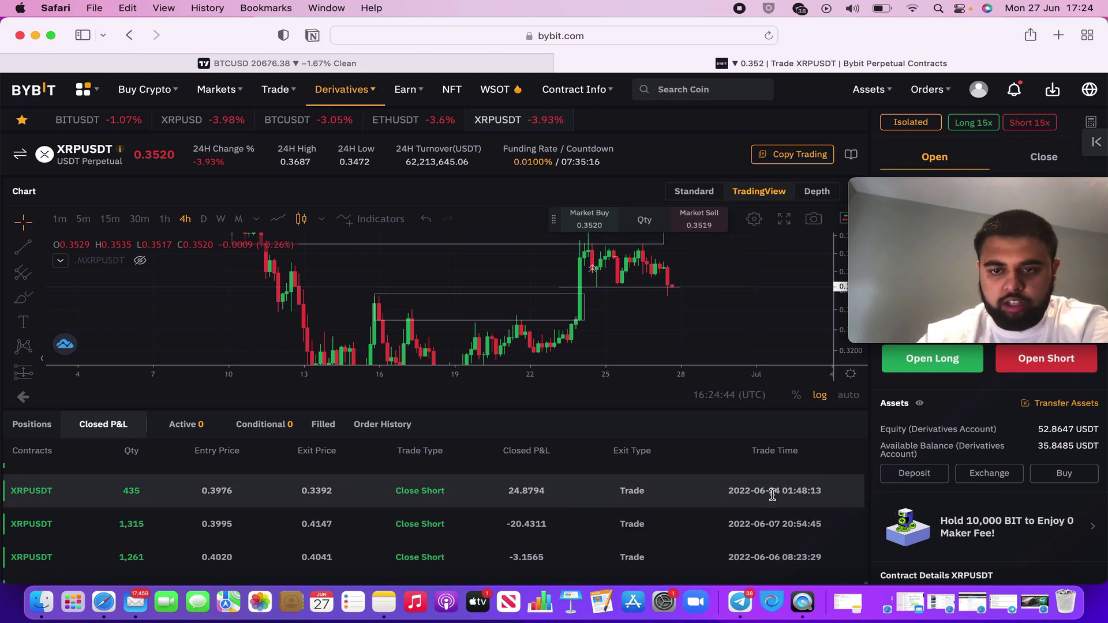
left_click_drag(736, 480, 739, 470)
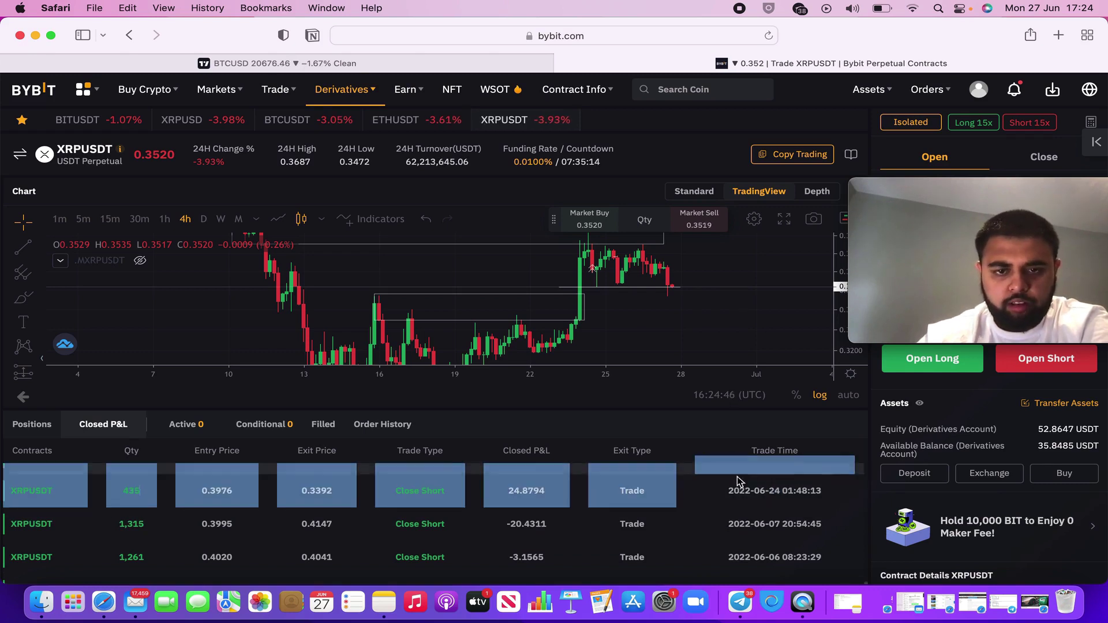
left_click(738, 483)
scroll(865, 493, "up", 5)
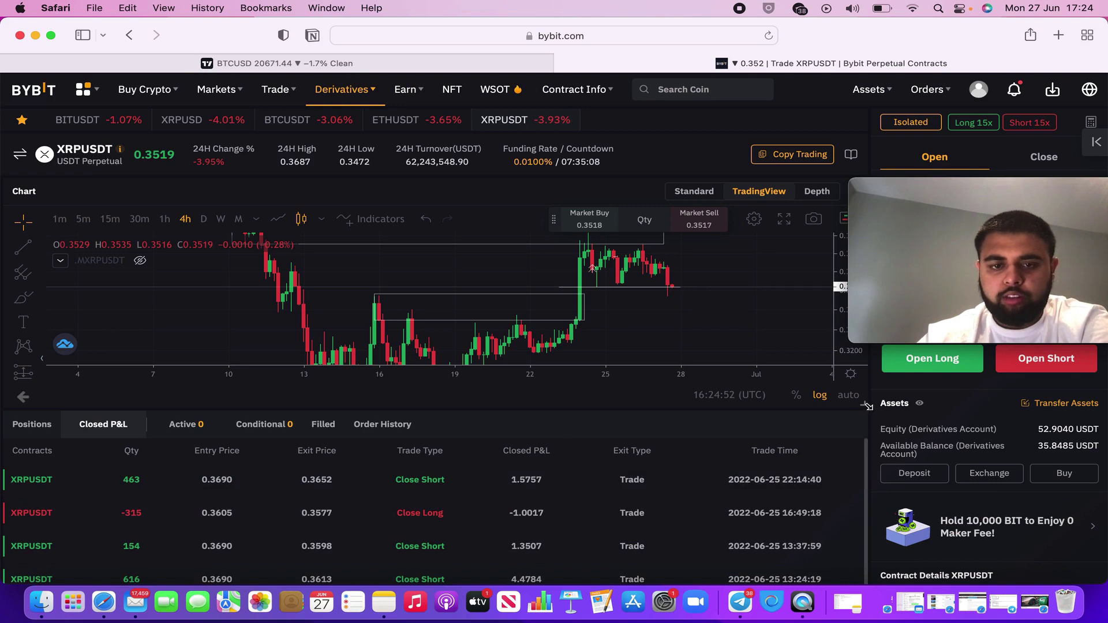
Step: Restore the taller chart area, return to the BTCUSDT contract and frame the price action around the open short
left_click_drag(867, 417, 866, 548)
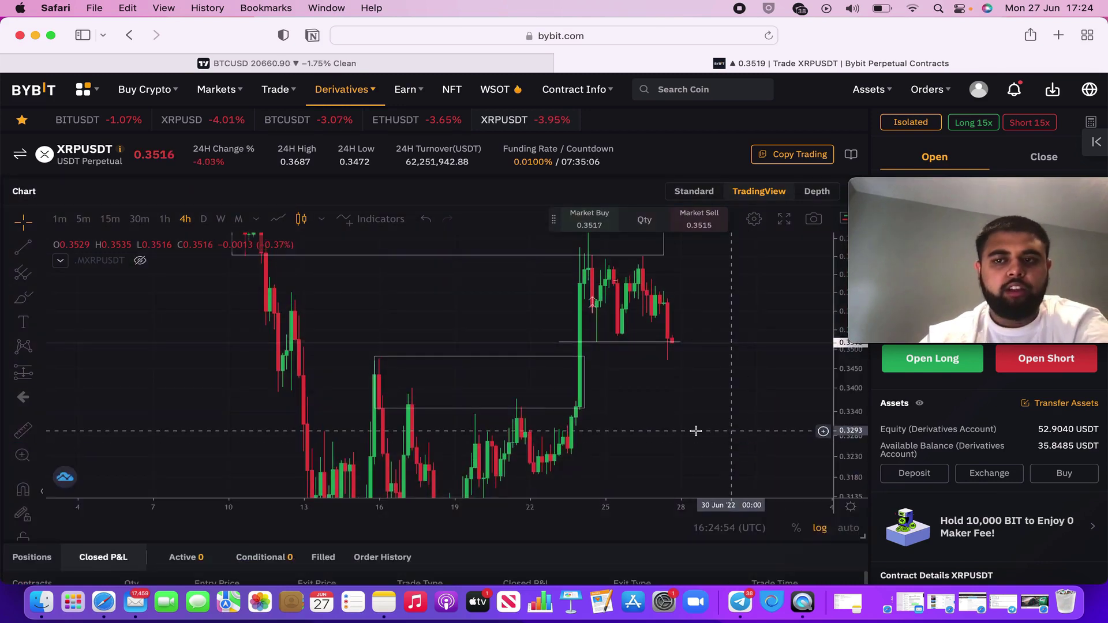
left_click_drag(915, 188, 919, 438)
left_click(737, 414)
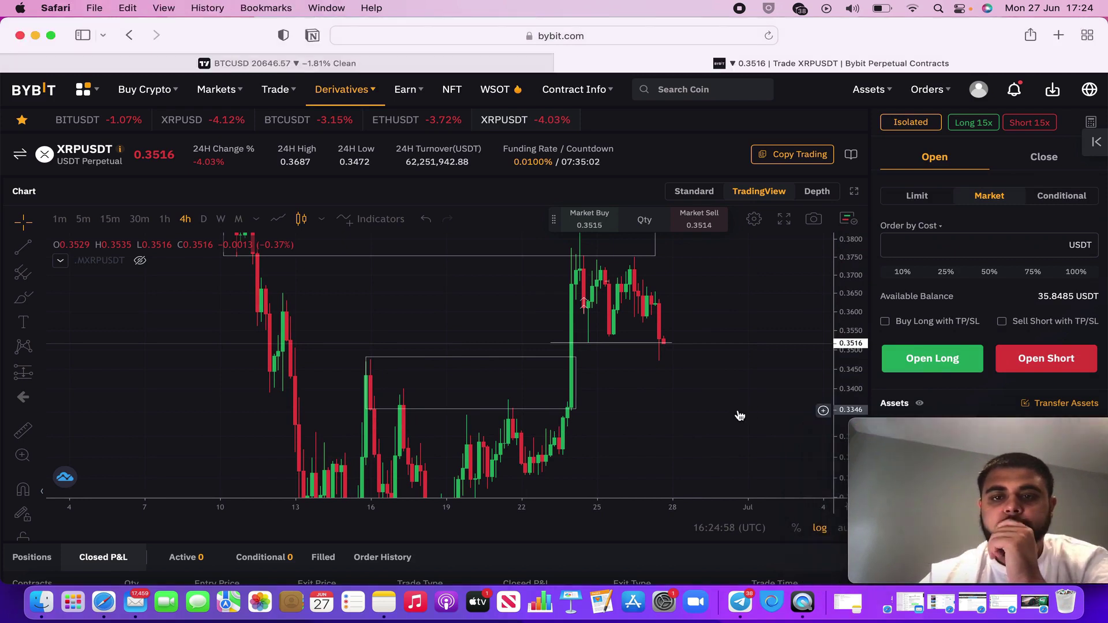
left_click(329, 127)
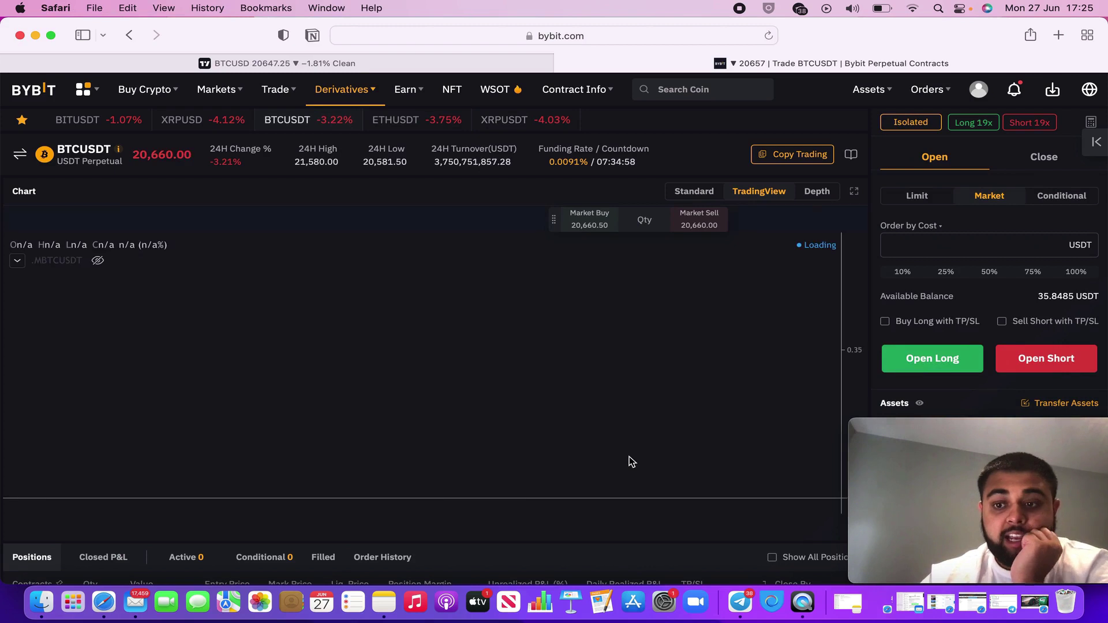
left_click_drag(754, 465, 527, 439)
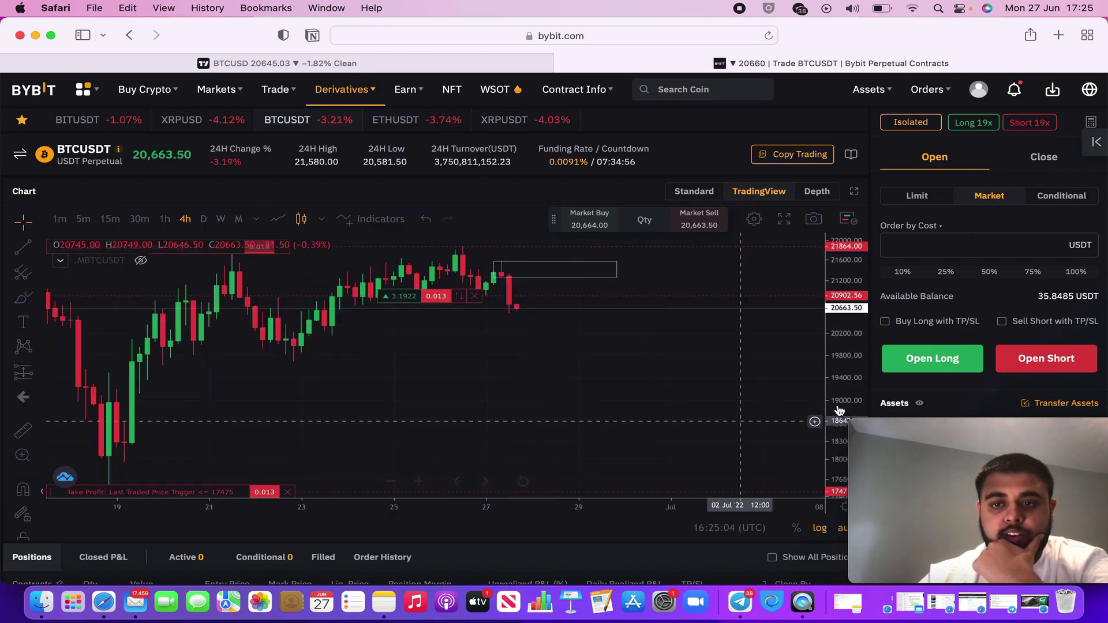
left_click_drag(839, 403, 840, 383)
left_click_drag(640, 388, 658, 410)
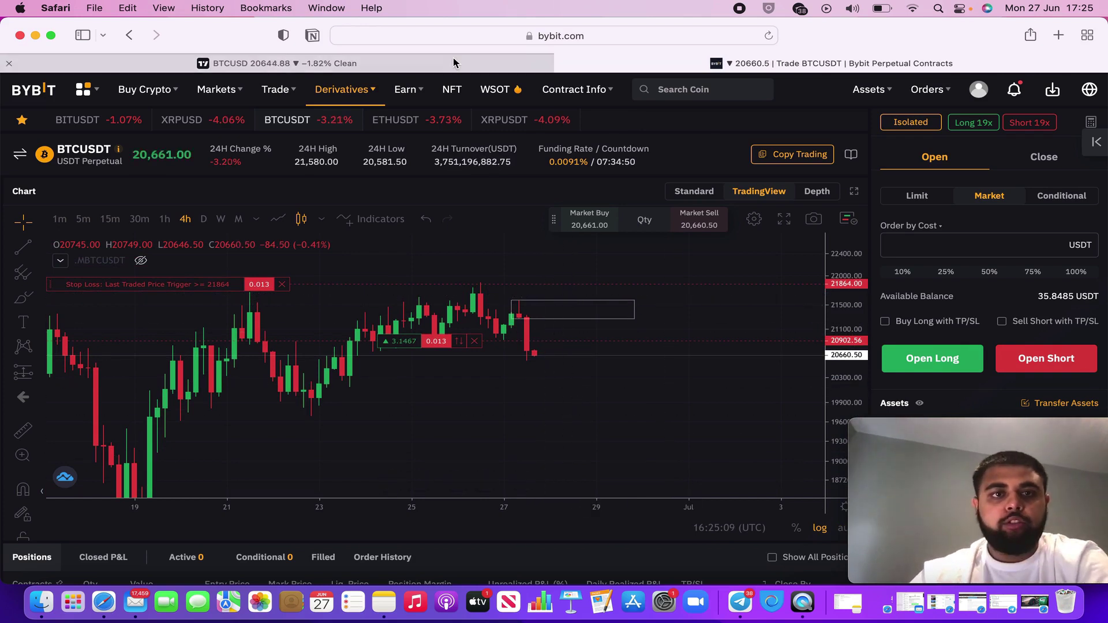
Step: Switch back to the TradingView BTCUSD chart, set it to the 5-minute timeframe and frame the SOW low with the planned short
left_click(277, 63)
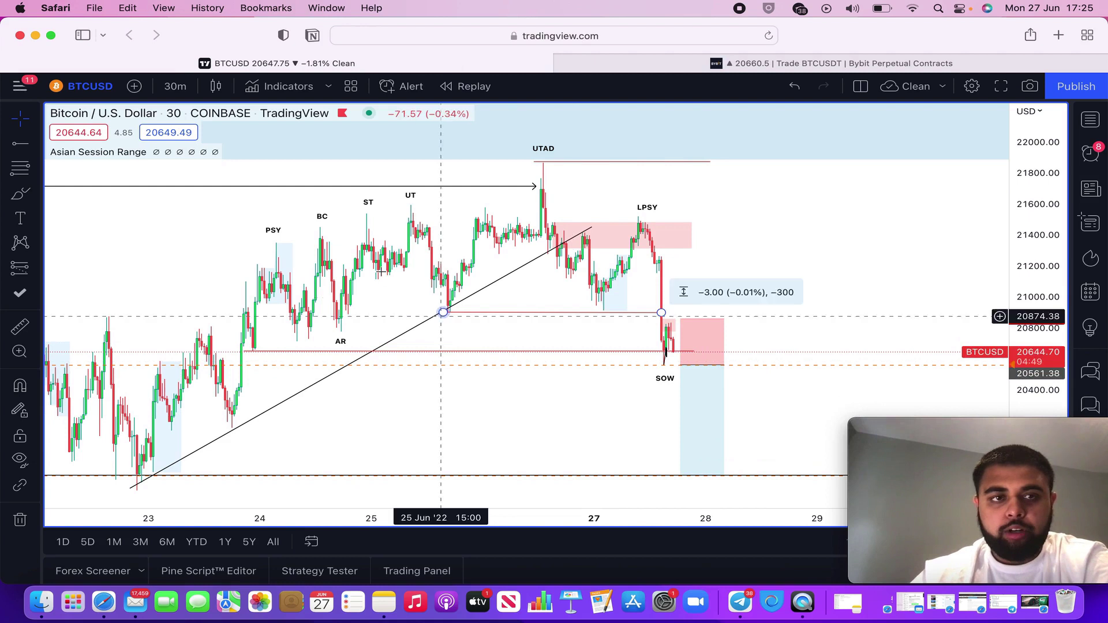
left_click(175, 86)
left_click(206, 293)
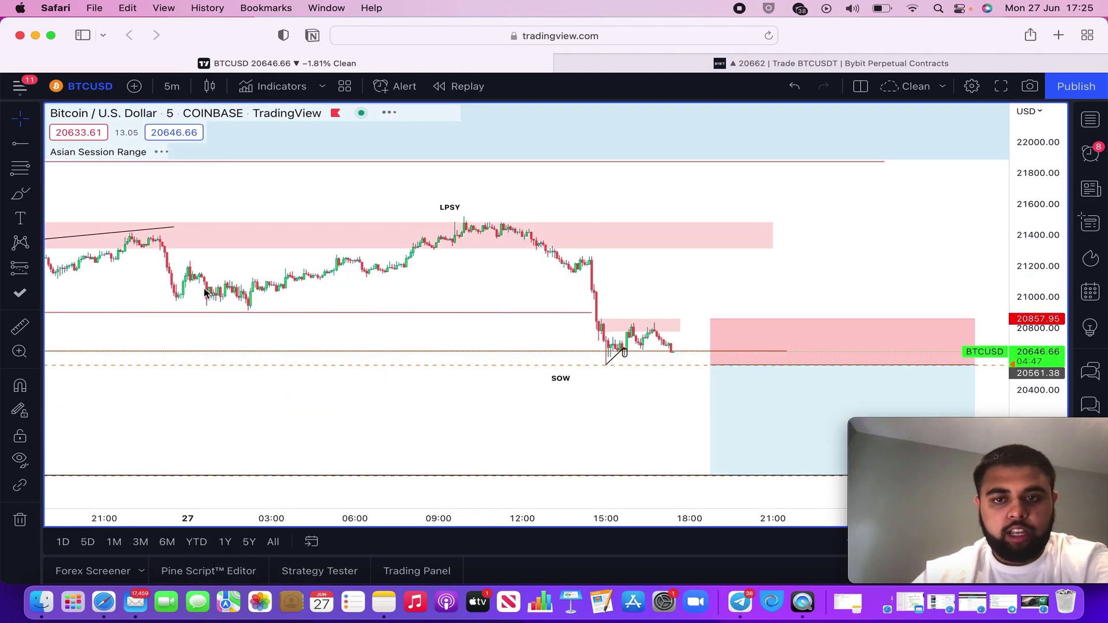
left_click_drag(824, 251, 690, 248)
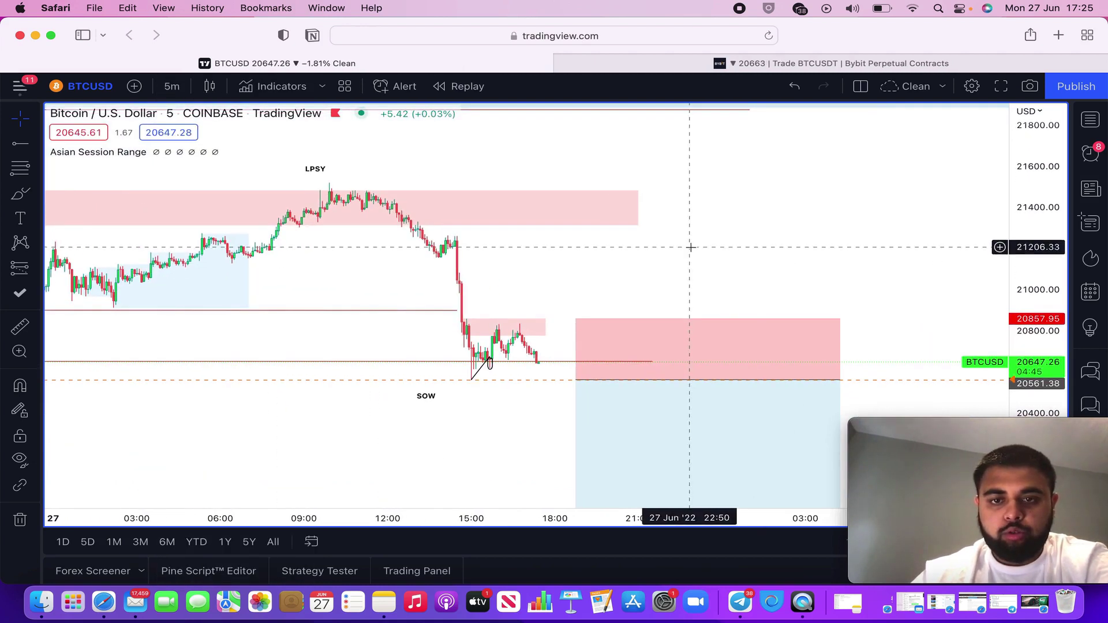
left_click_drag(1027, 390, 1034, 322)
left_click_drag(897, 323, 903, 111)
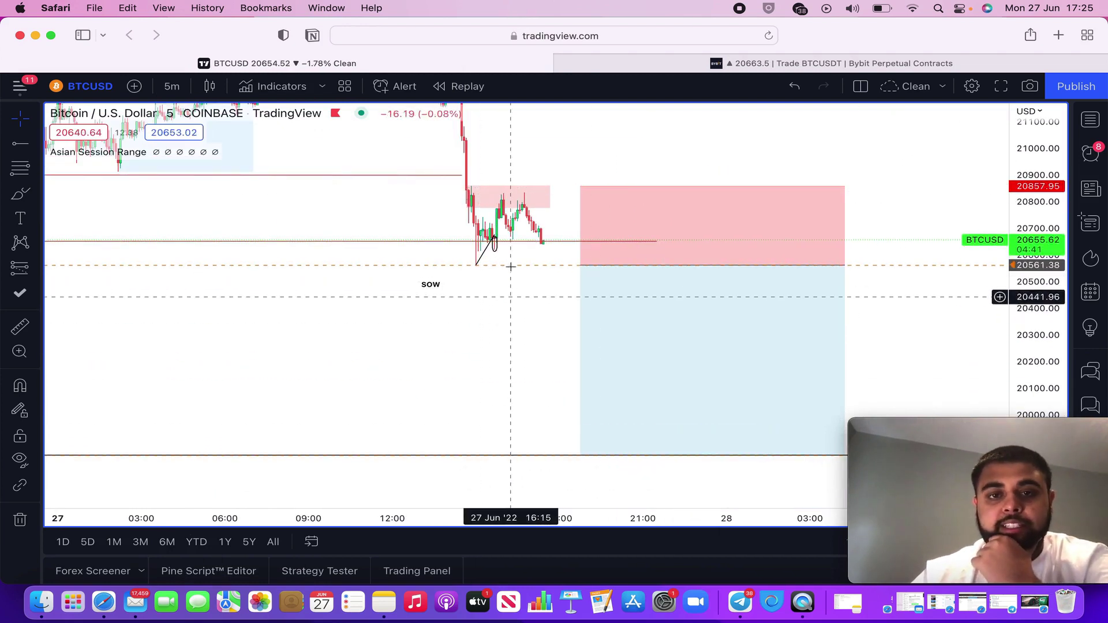
Step: Move the SOW label closer beneath the swing low it marks and switch the BTCUSD chart to a higher timeframe
left_click_drag(431, 286, 457, 289)
left_click_drag(470, 336, 439, 359)
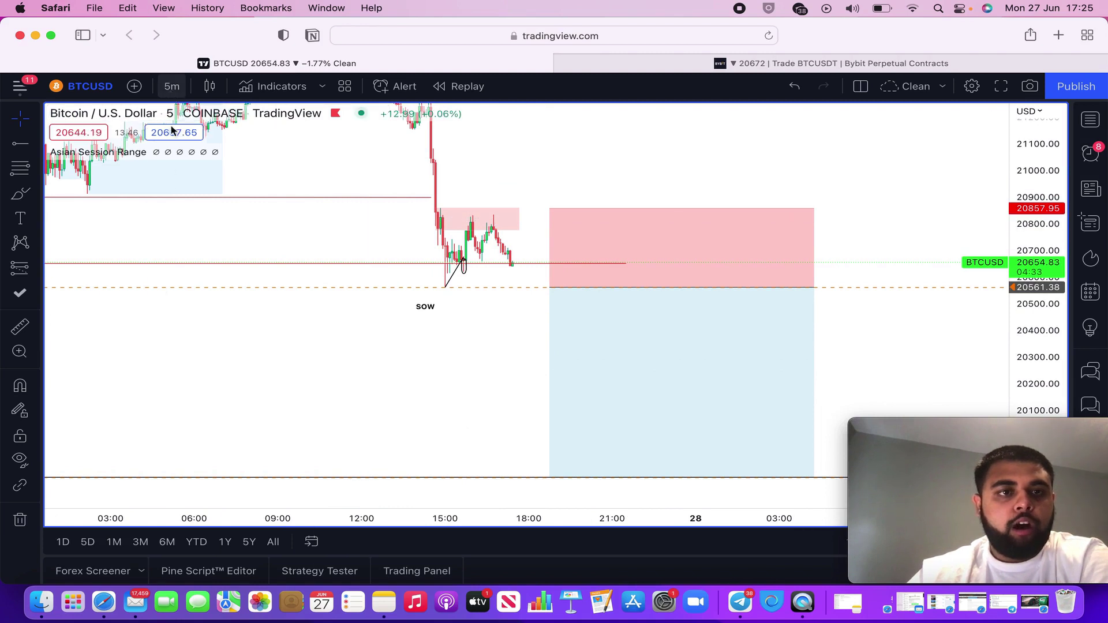
left_click(172, 86)
left_click(191, 398)
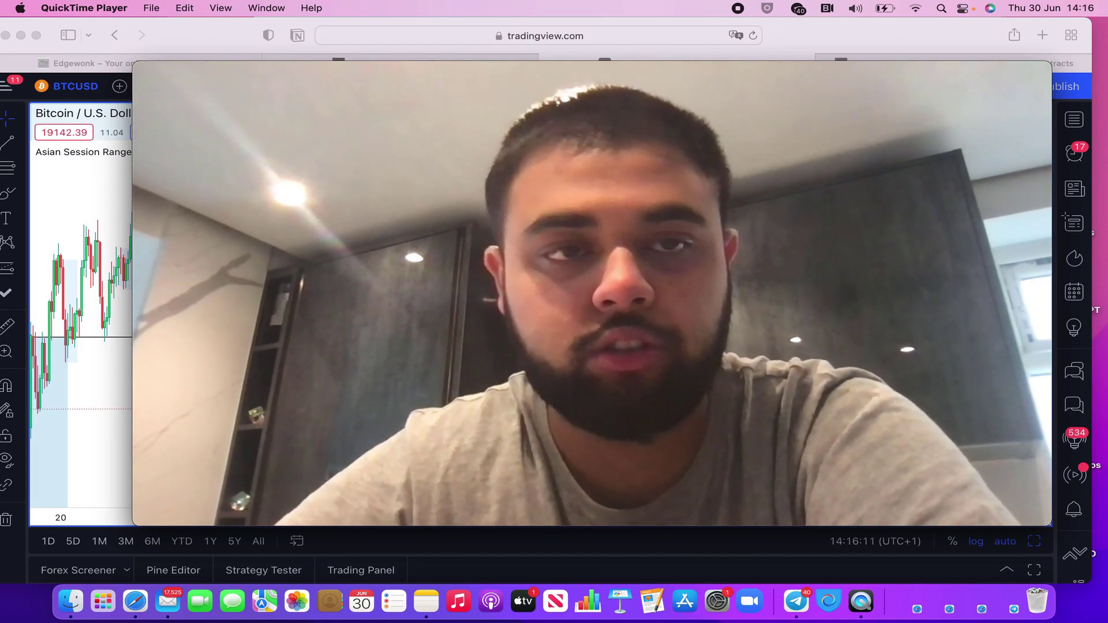
mouse_move(250, 221)
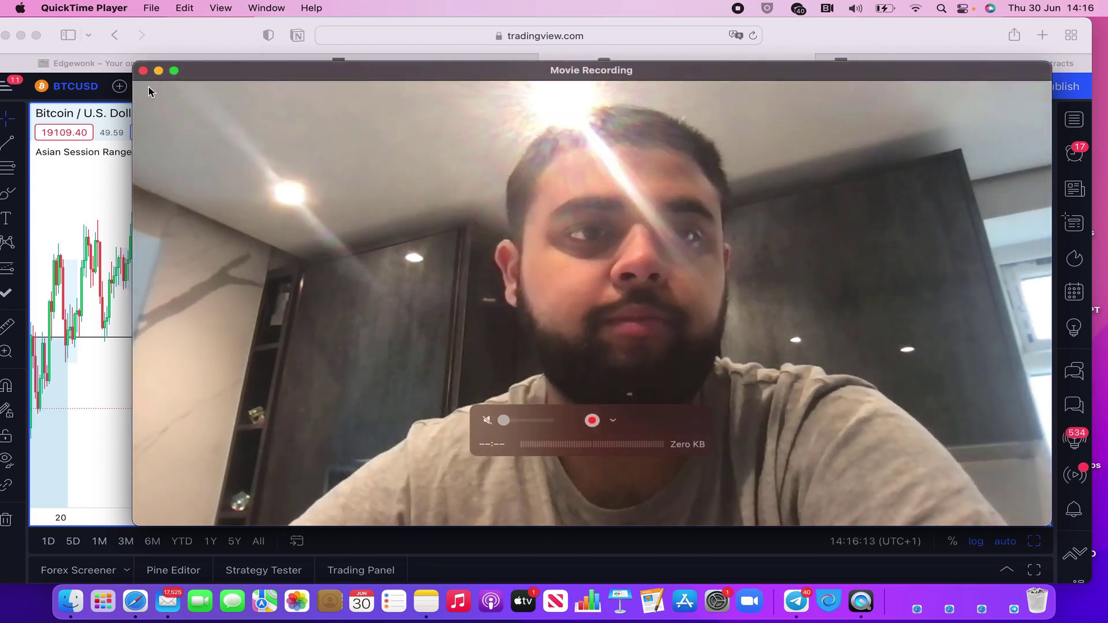
left_click_drag(136, 69, 875, 455)
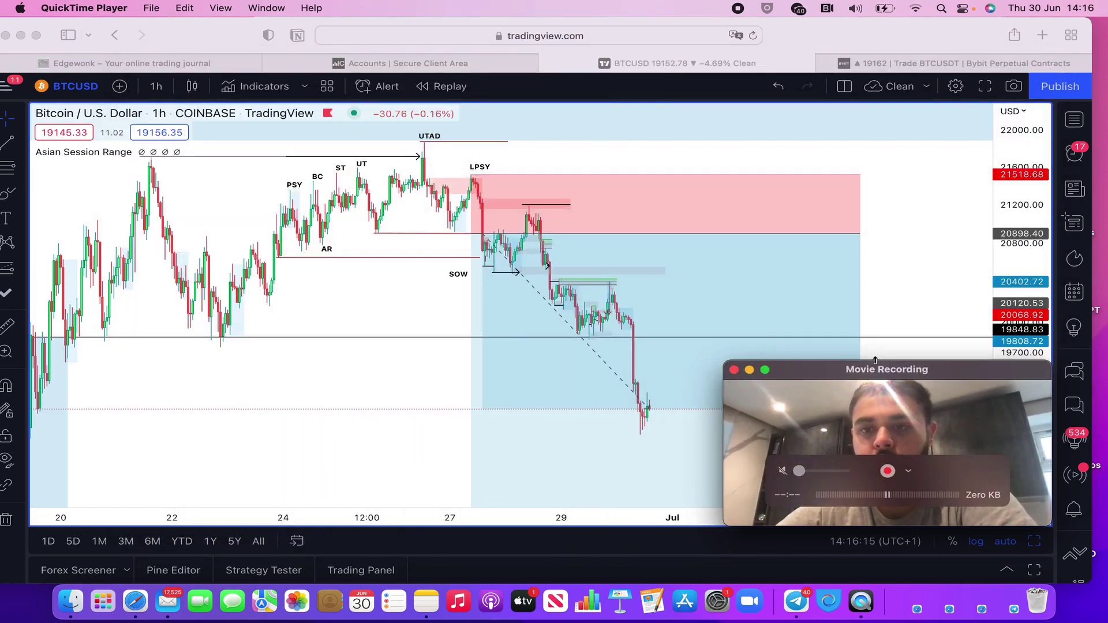
Step: Examine the 1-hour BTCUSD chart from the UTAD and LPSY highs down through the SOW to the latest drop within the short
left_click_drag(883, 378, 939, 437)
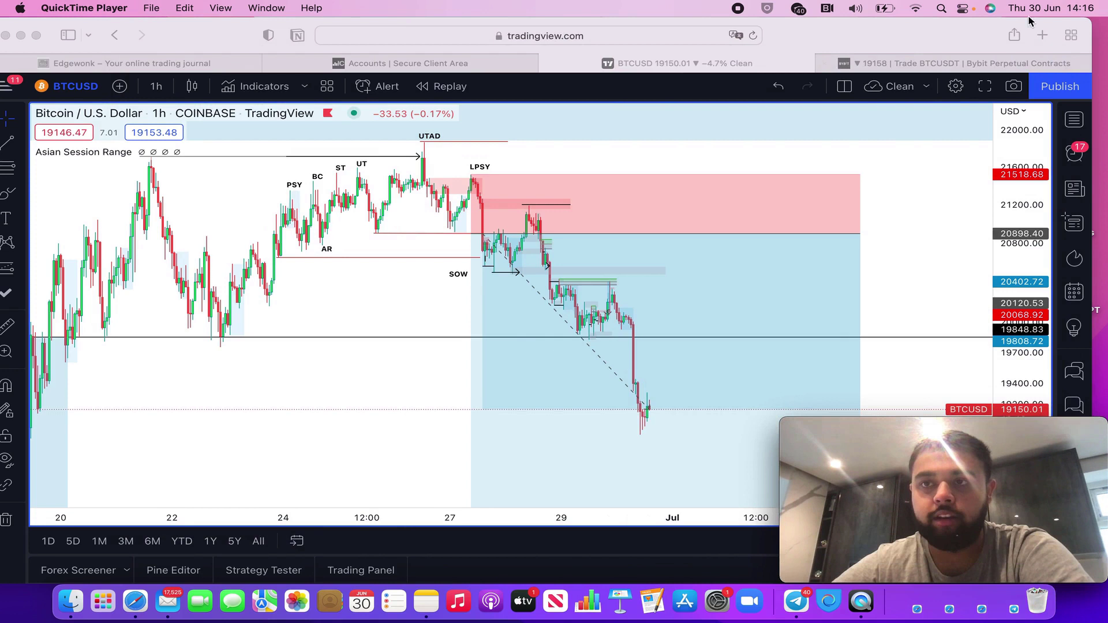
left_click(1093, 26)
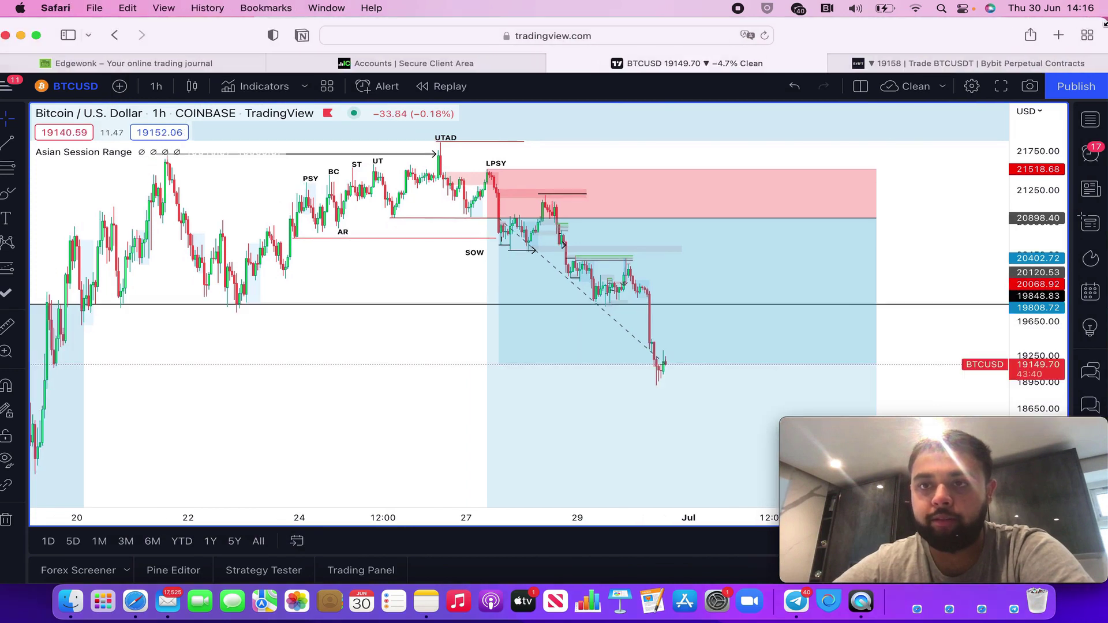
double_click(1093, 26)
scroll(942, 183, "right", 3)
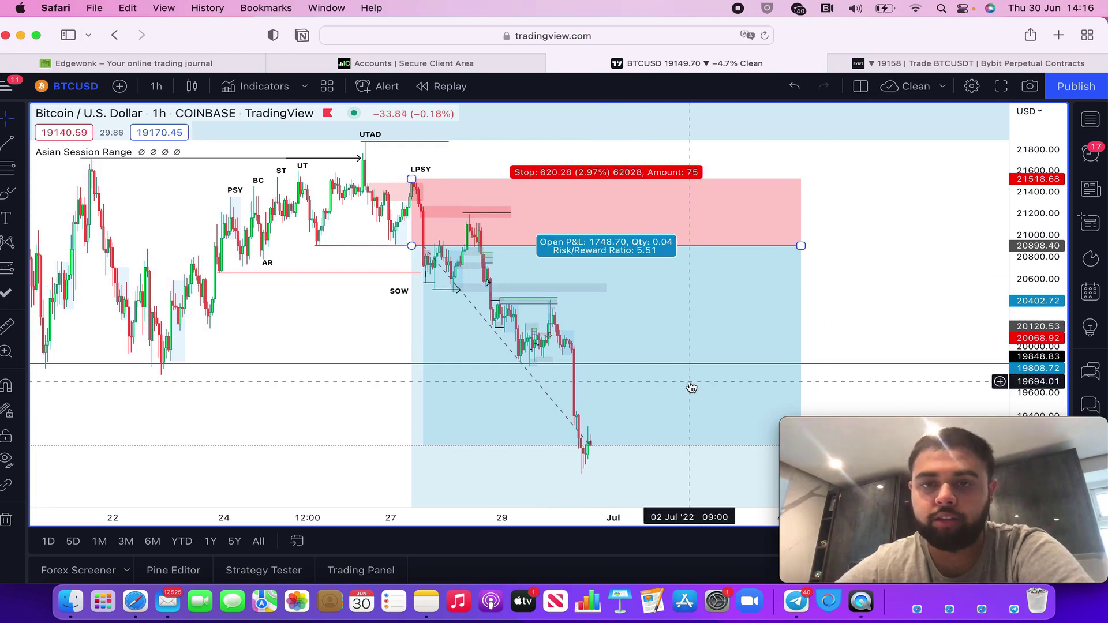
left_click_drag(1038, 288, 1038, 322)
left_click_drag(844, 340, 843, 269)
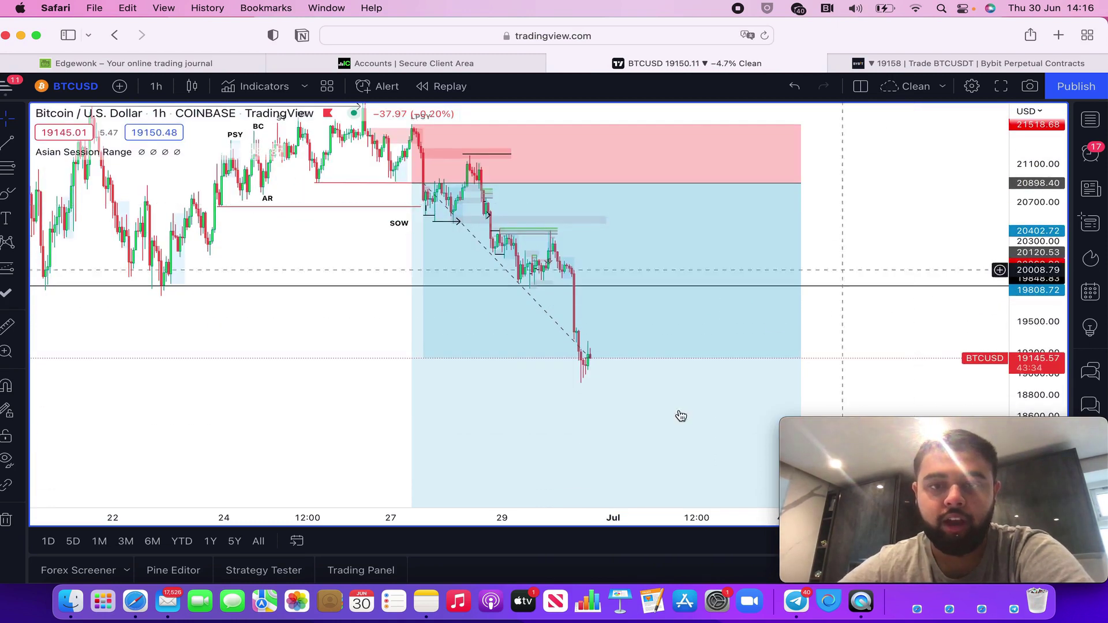
left_click_drag(505, 518, 711, 518)
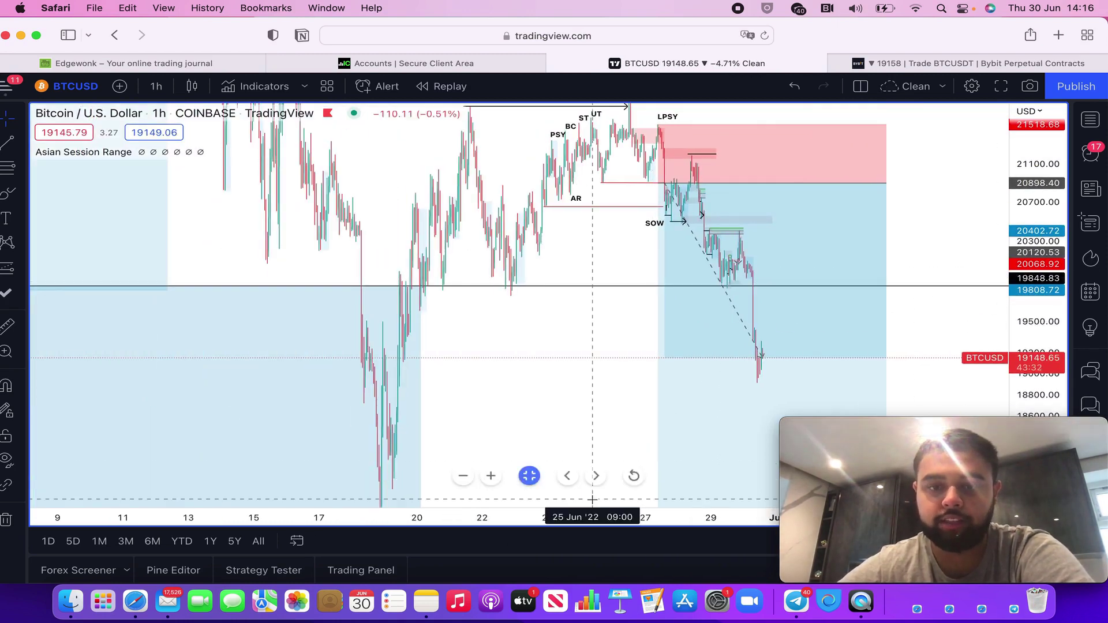
left_click_drag(597, 517, 353, 511)
left_click_drag(890, 215, 964, 283)
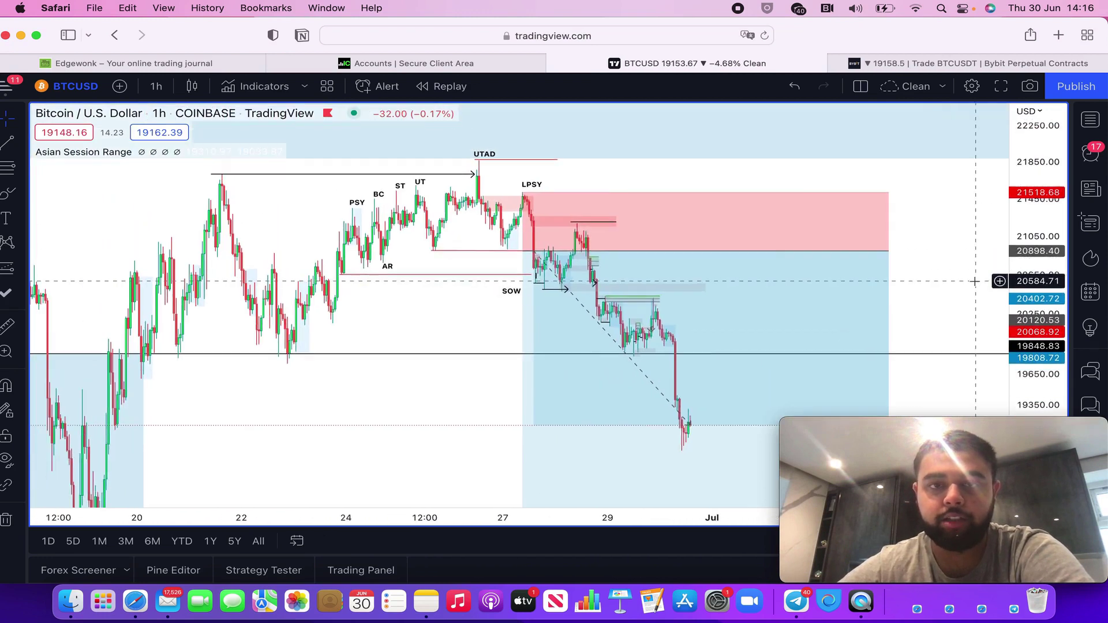
left_click_drag(383, 515, 349, 515)
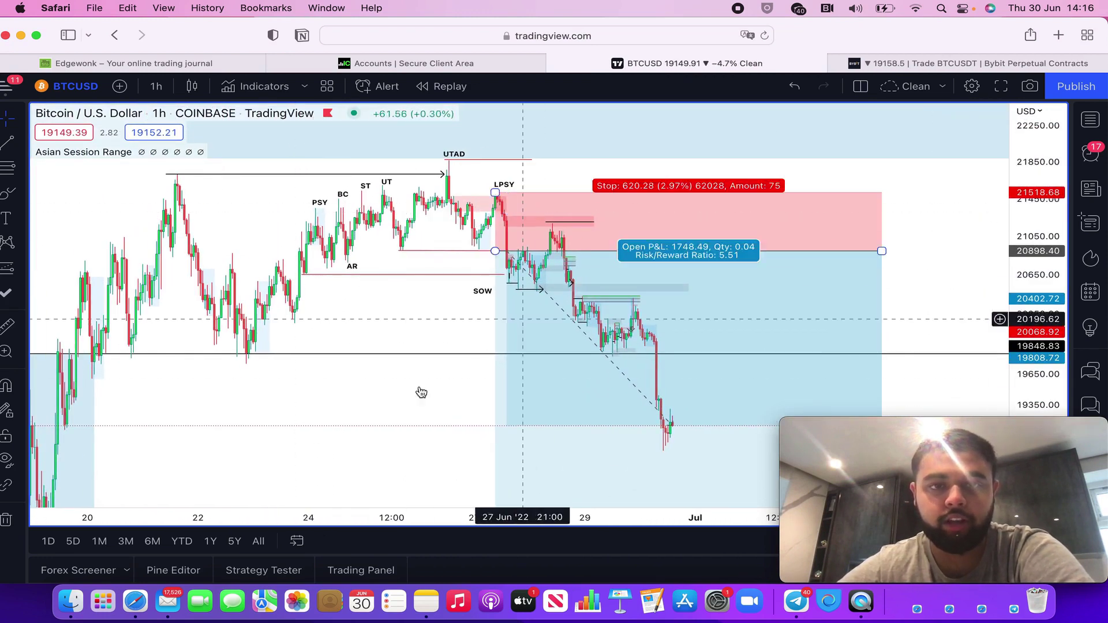
left_click_drag(1036, 289, 1030, 268)
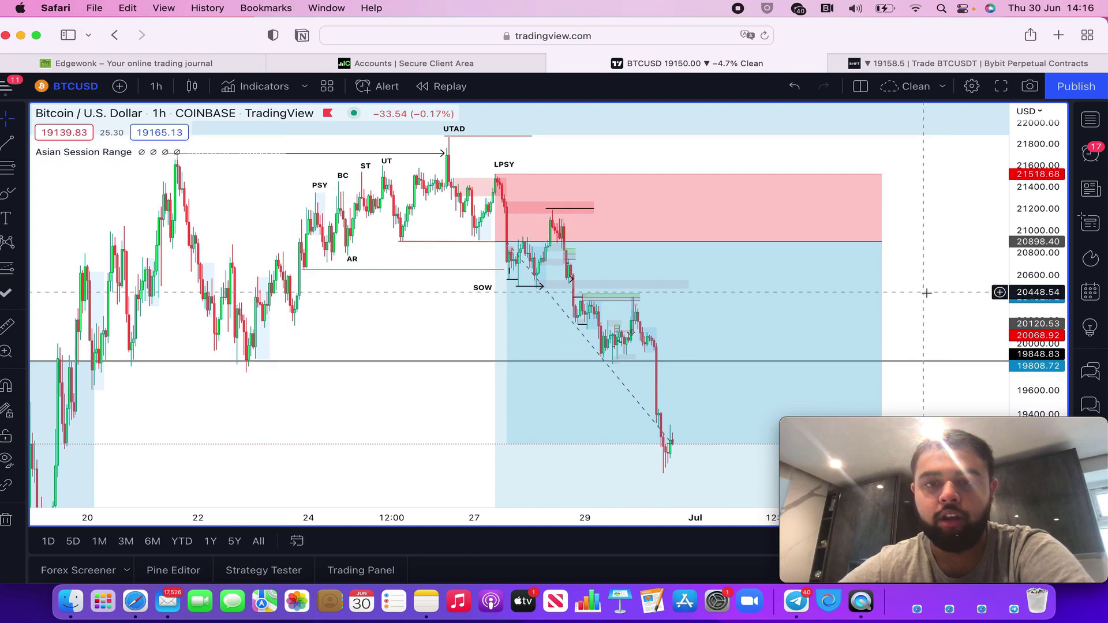
left_click_drag(924, 292, 911, 286)
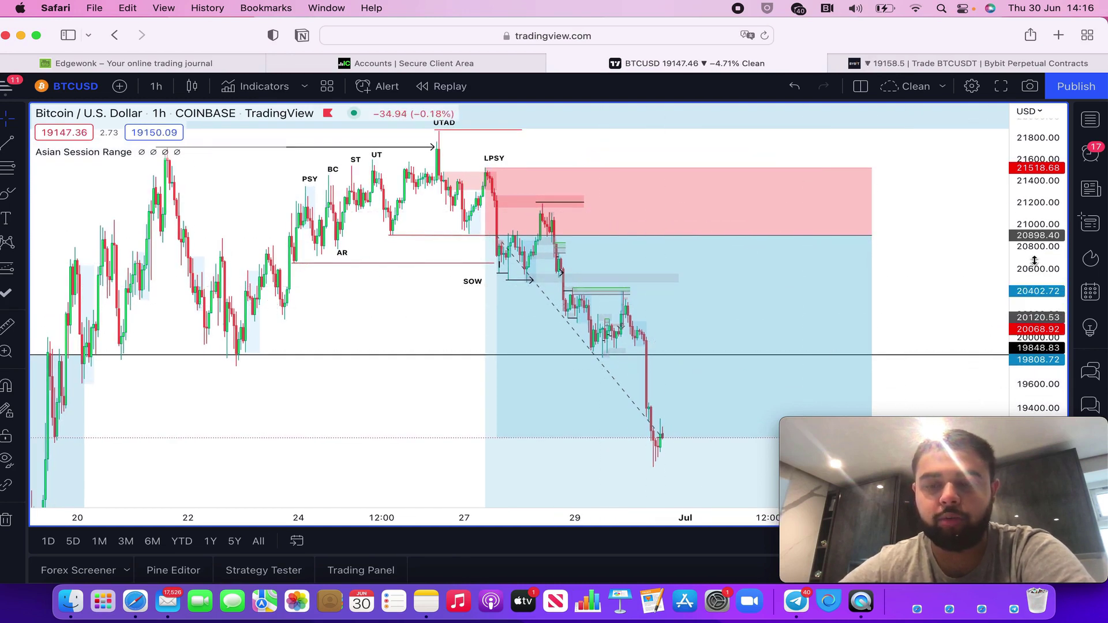
left_click_drag(1036, 263, 1037, 283)
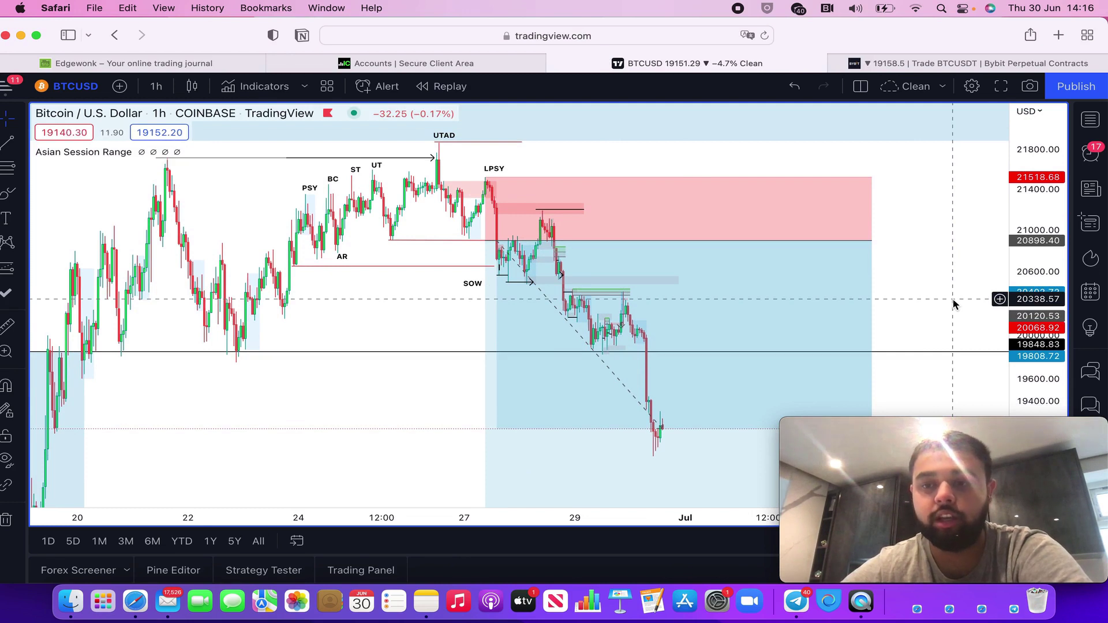
left_click_drag(940, 292, 893, 260)
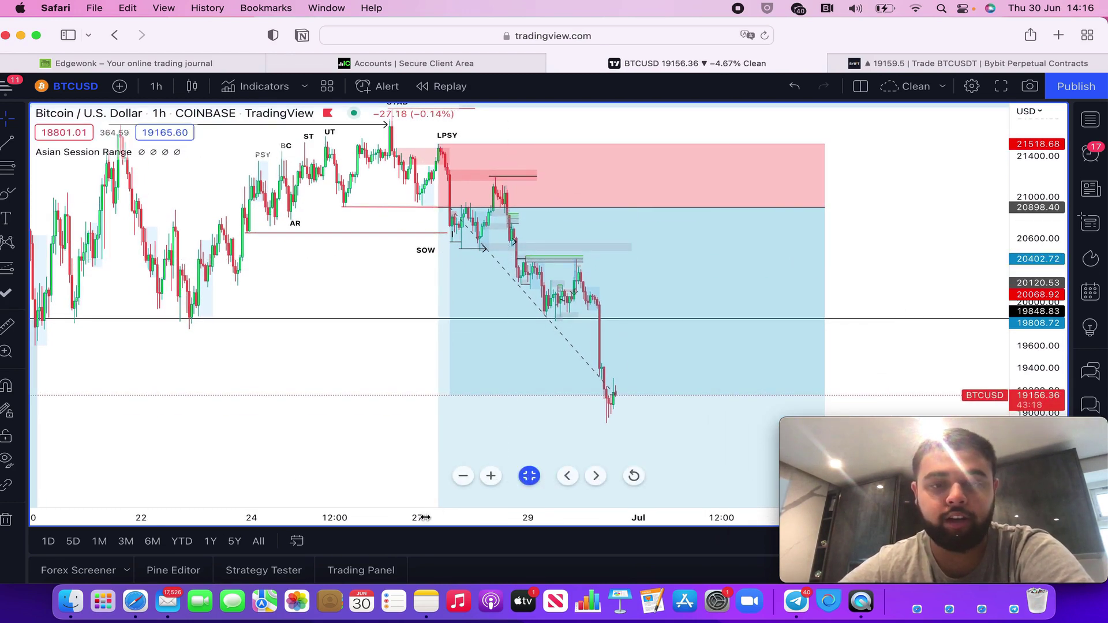
Step: Switch the BTCUSD chart to the 2-hour timeframe and frame the short together with the marked mid-June swing low and target zone
left_click_drag(425, 517, 530, 518)
left_click_drag(1013, 291, 1013, 398)
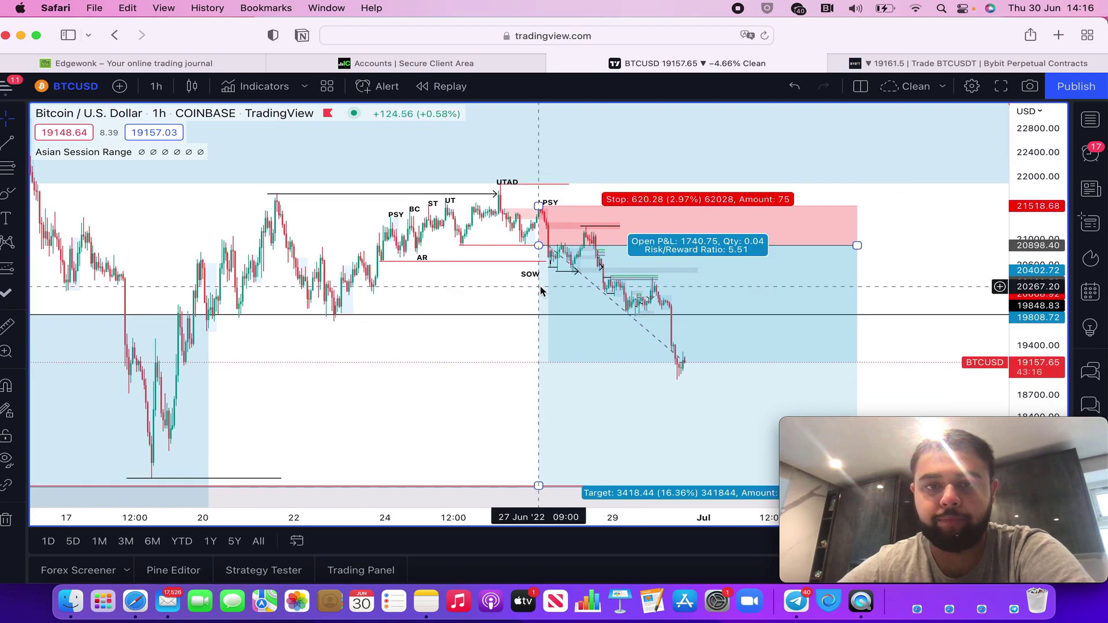
left_click_drag(392, 388, 304, 356)
left_click(156, 86)
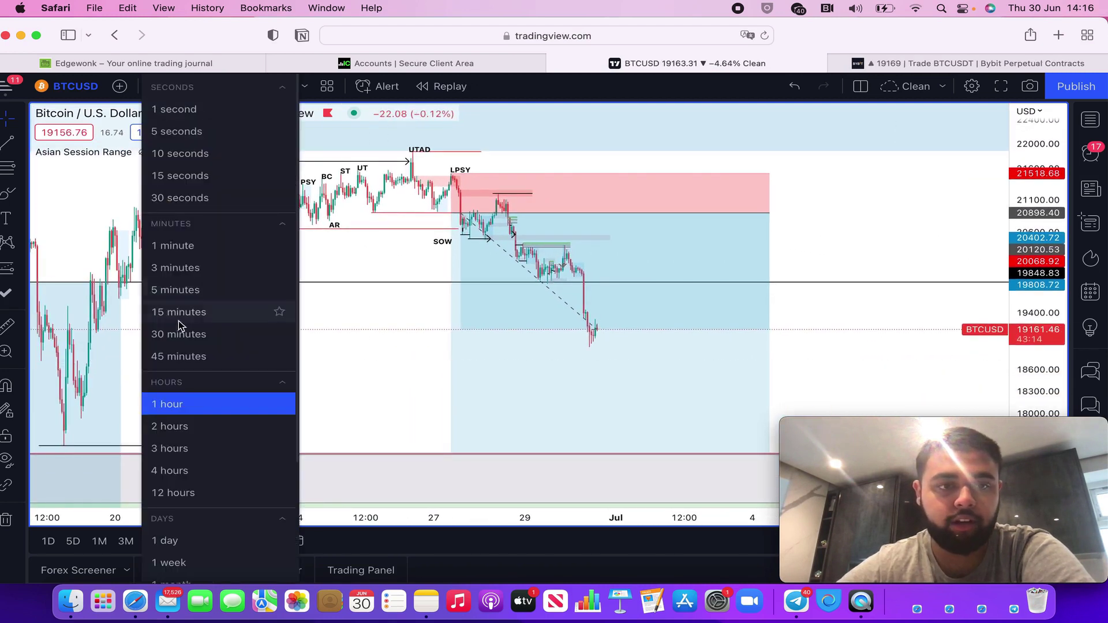
left_click(186, 425)
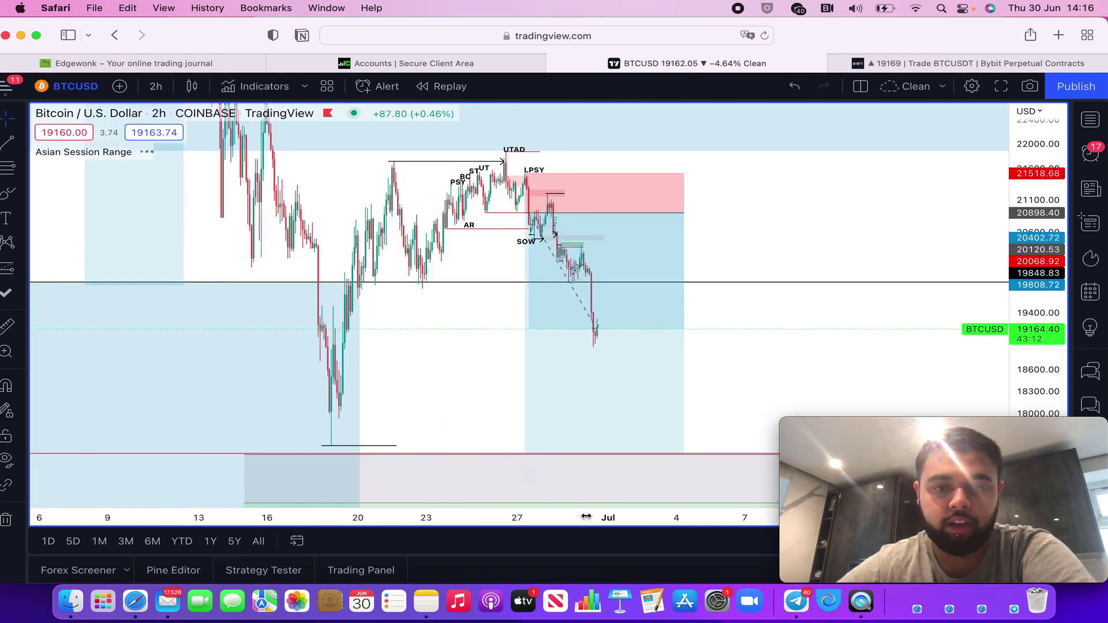
left_click_drag(463, 518, 303, 518)
left_click_drag(701, 385, 876, 381)
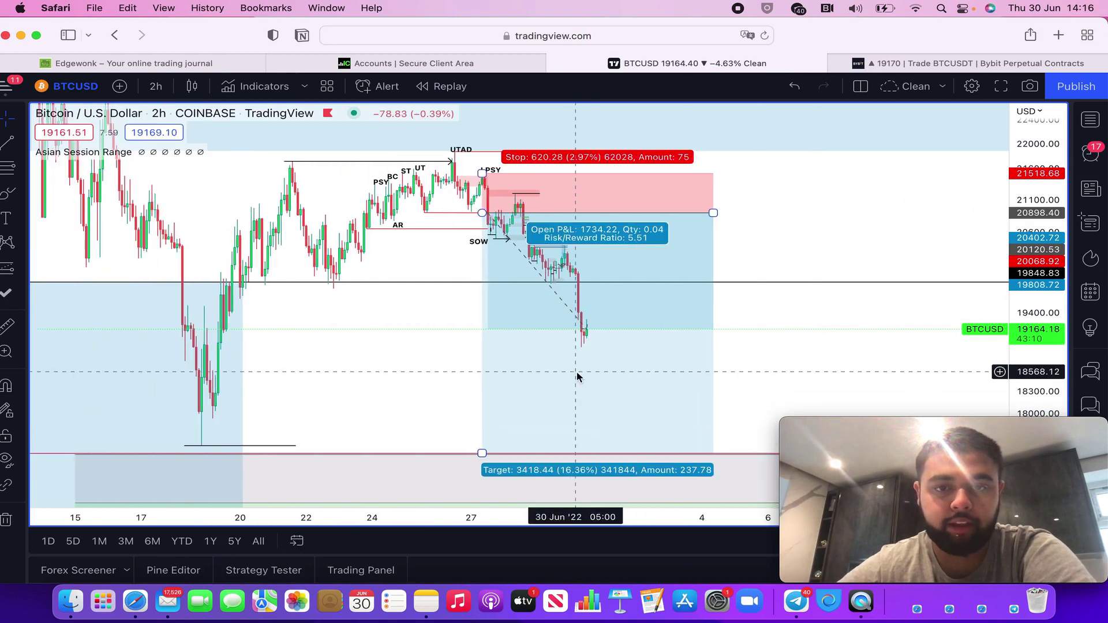
left_click(404, 284)
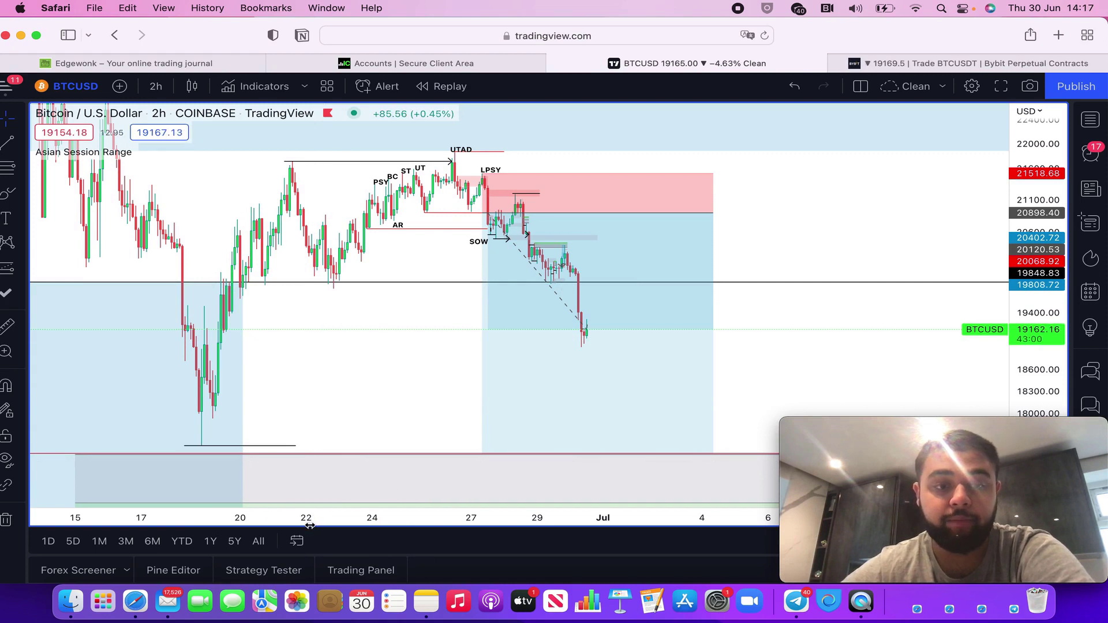
scroll(336, 408, "up", 2)
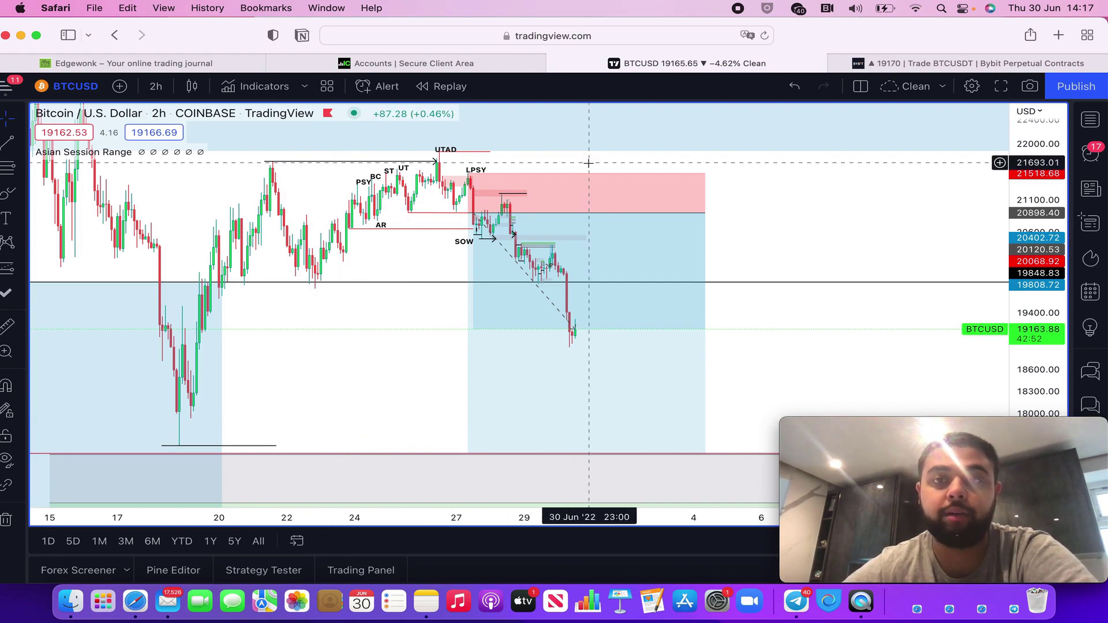
Step: Switch to the Bybit BTCUSDT contract, frame the short and shorten the chart area to reveal the open position's details
left_click(903, 67)
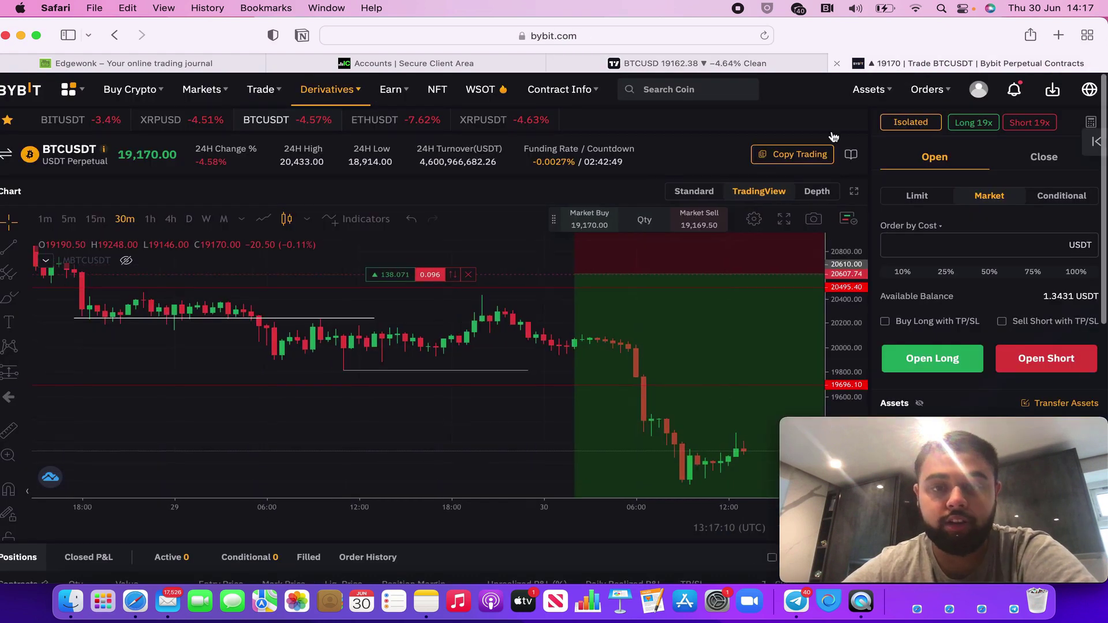
scroll(466, 459, "down", 3)
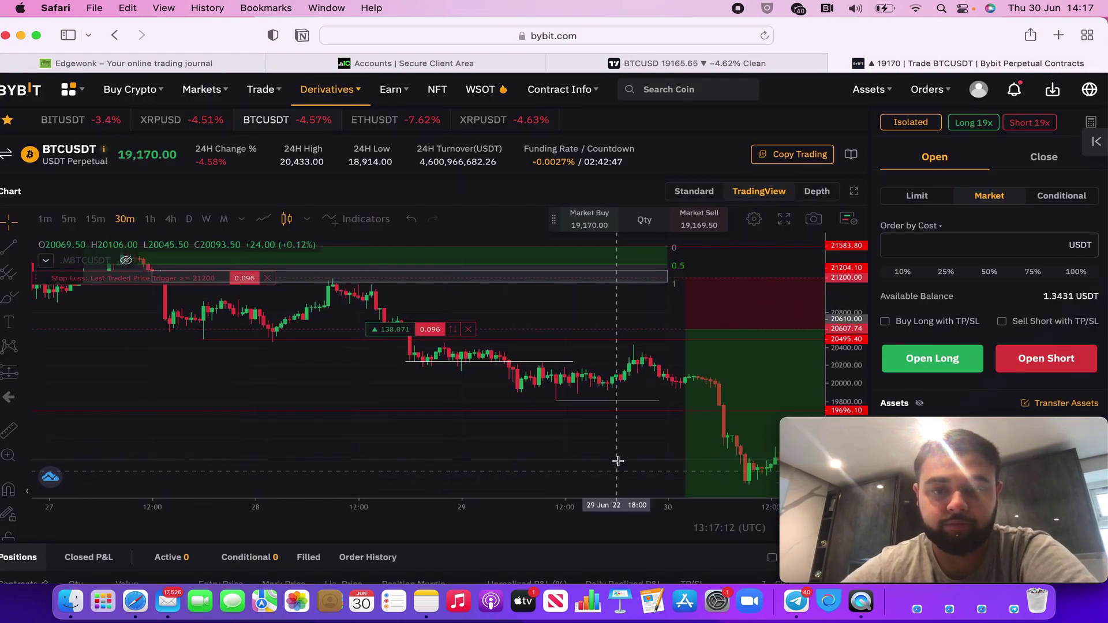
left_click_drag(619, 458, 405, 448)
left_click_drag(892, 427, 905, 77)
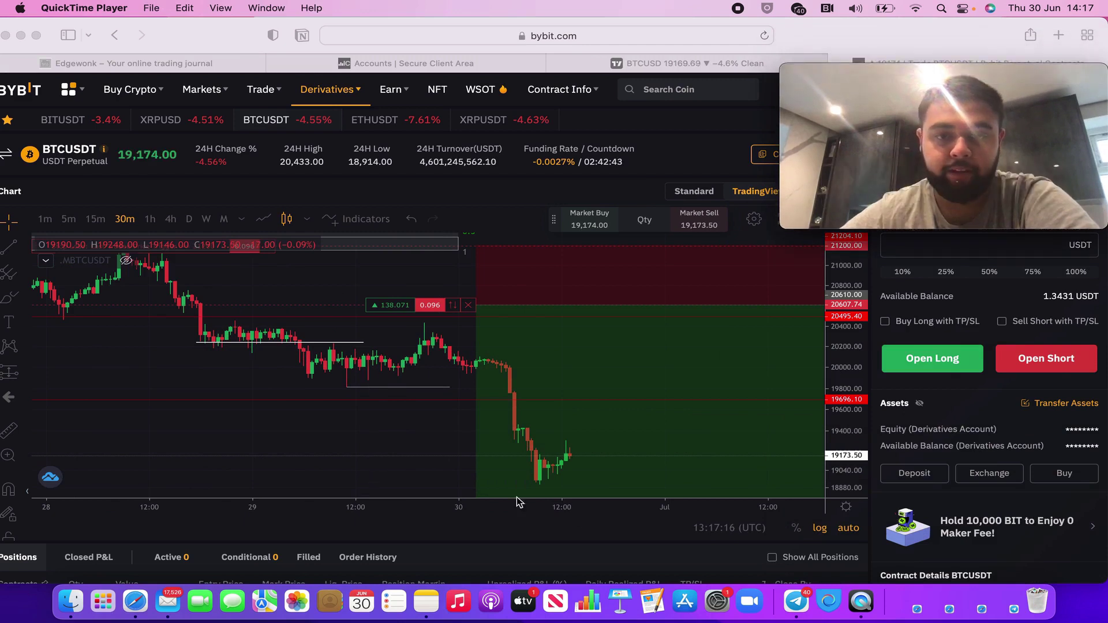
left_click(871, 539)
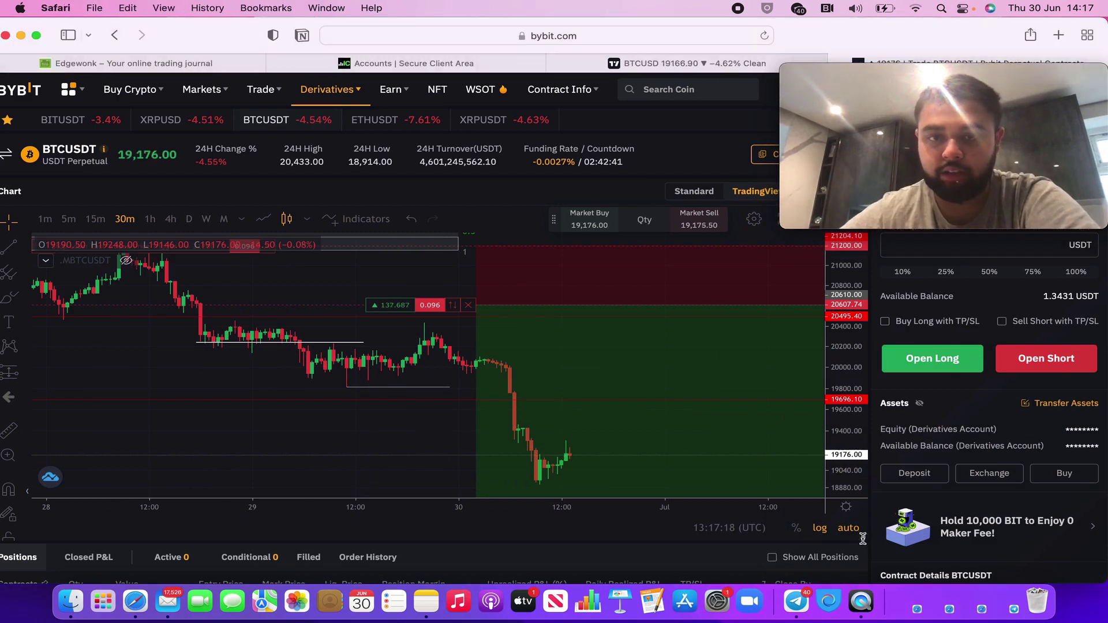
left_click_drag(863, 538, 863, 472)
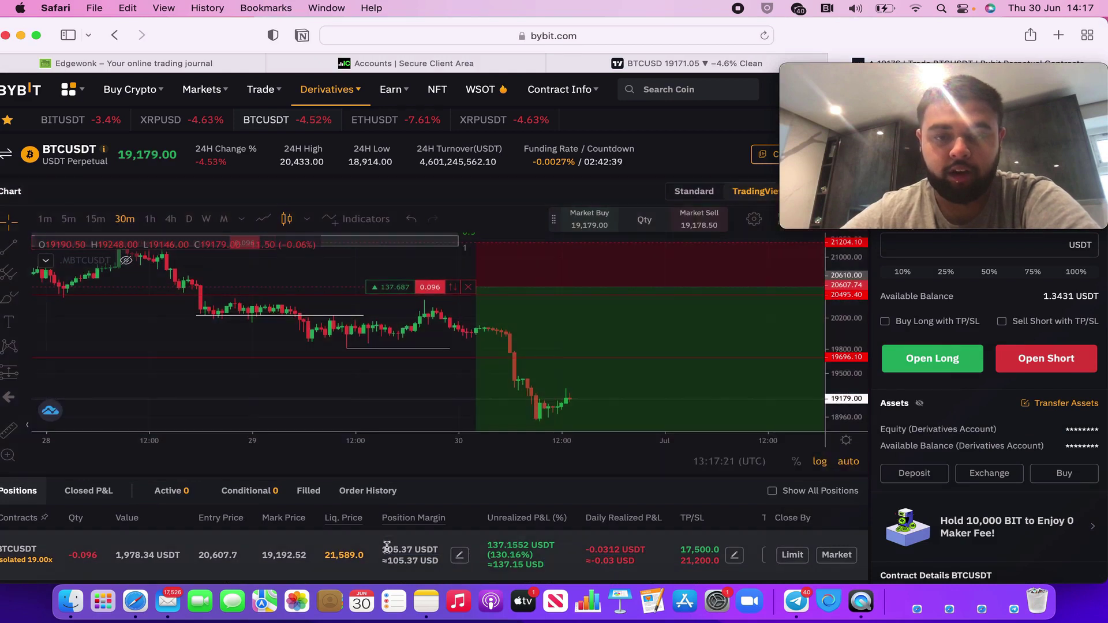
Step: Examine the 30-minute BTCUSDT price action from 26 June onward around the open short
left_click_drag(376, 371, 329, 376)
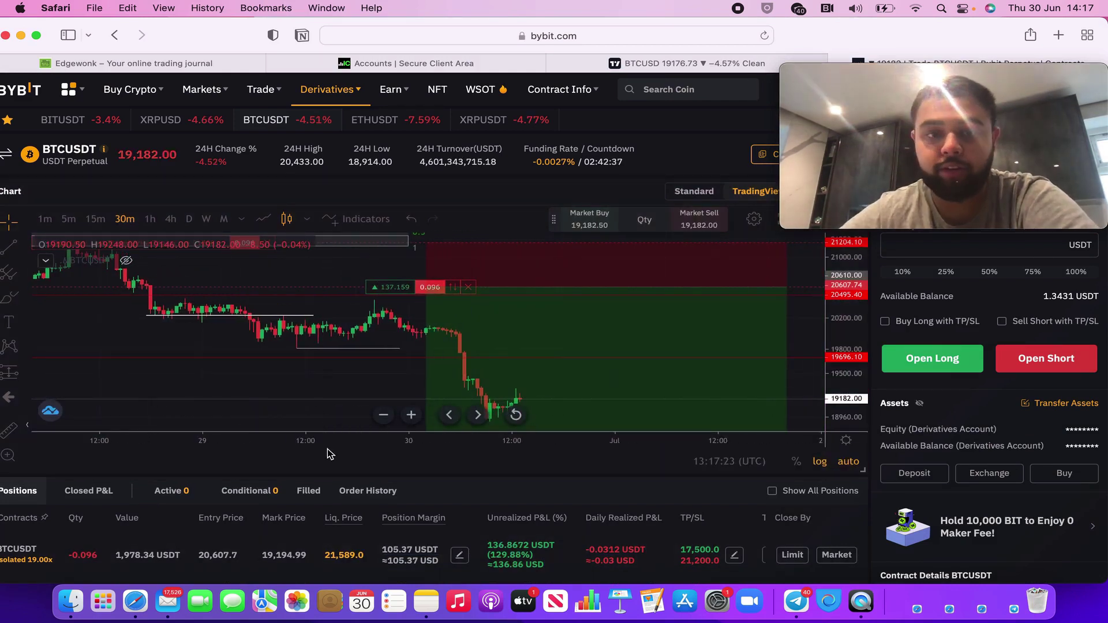
scroll(335, 442, "down", 5)
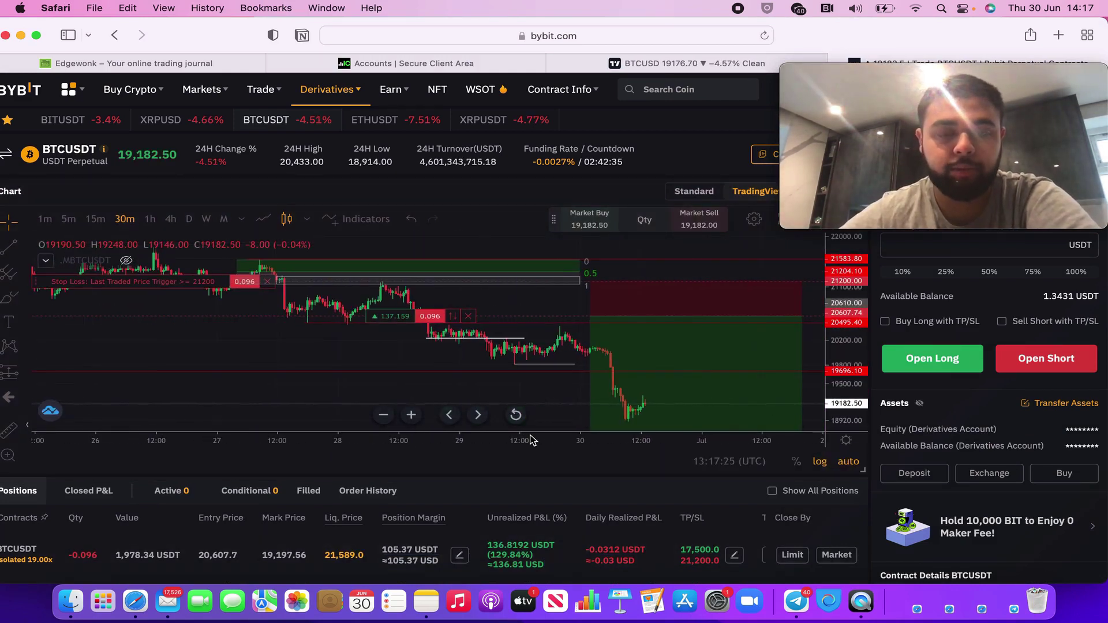
left_click_drag(323, 330, 301, 316)
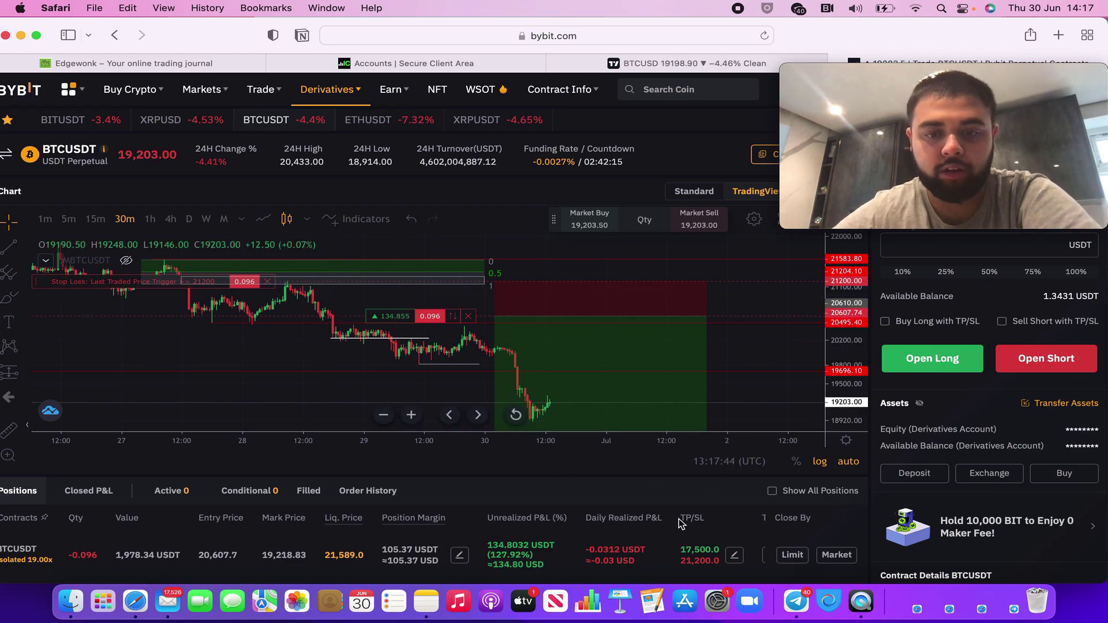
left_click_drag(323, 404, 283, 409)
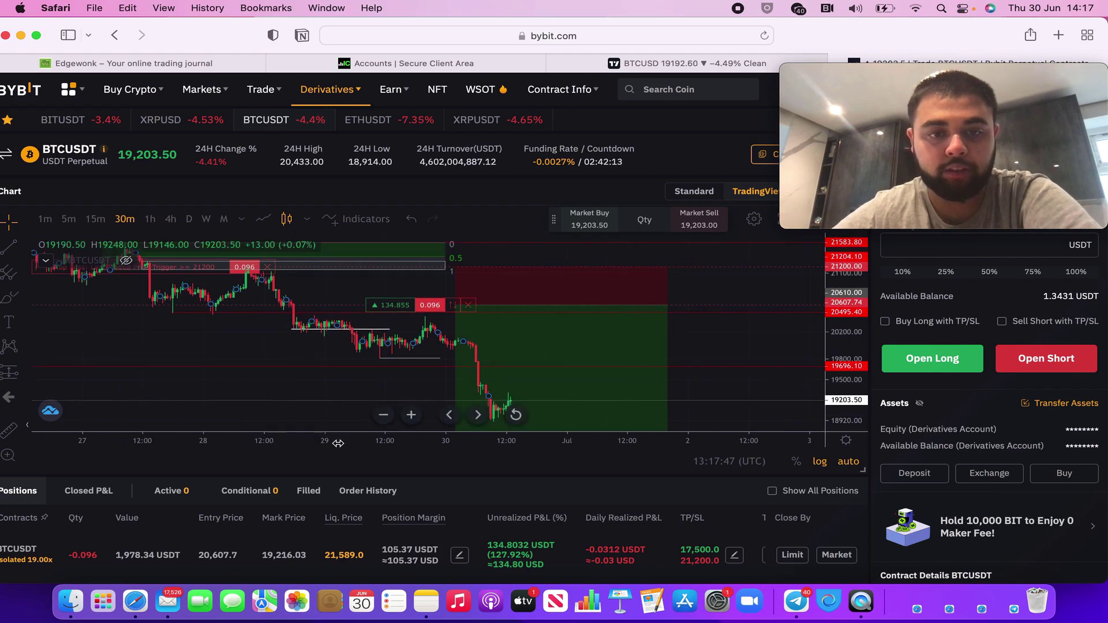
scroll(338, 443, "down", 2)
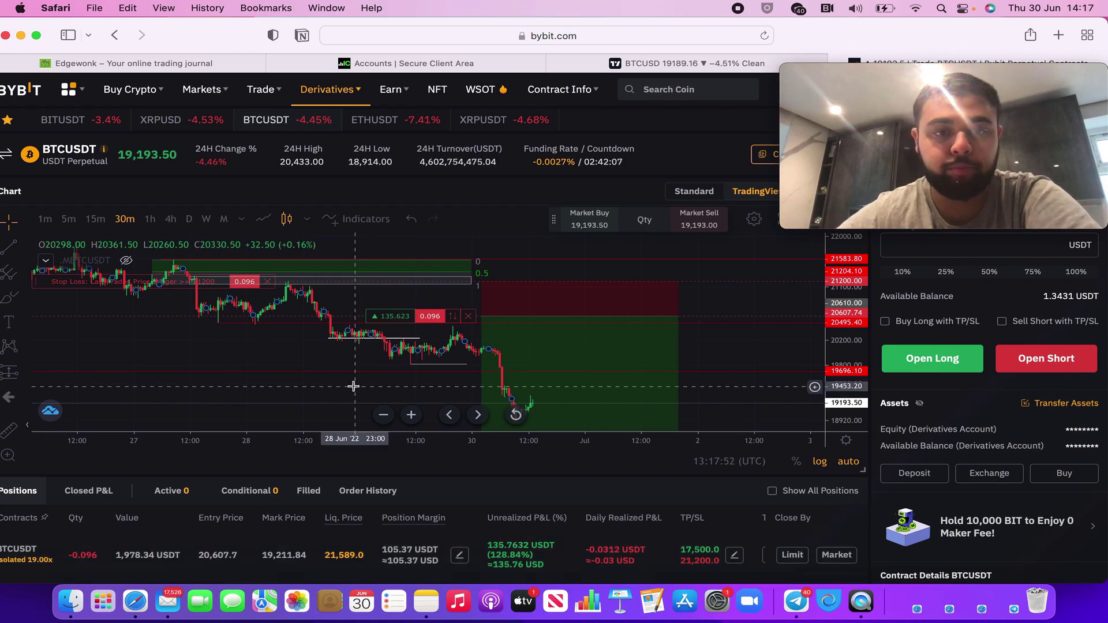
left_click_drag(346, 393, 320, 394)
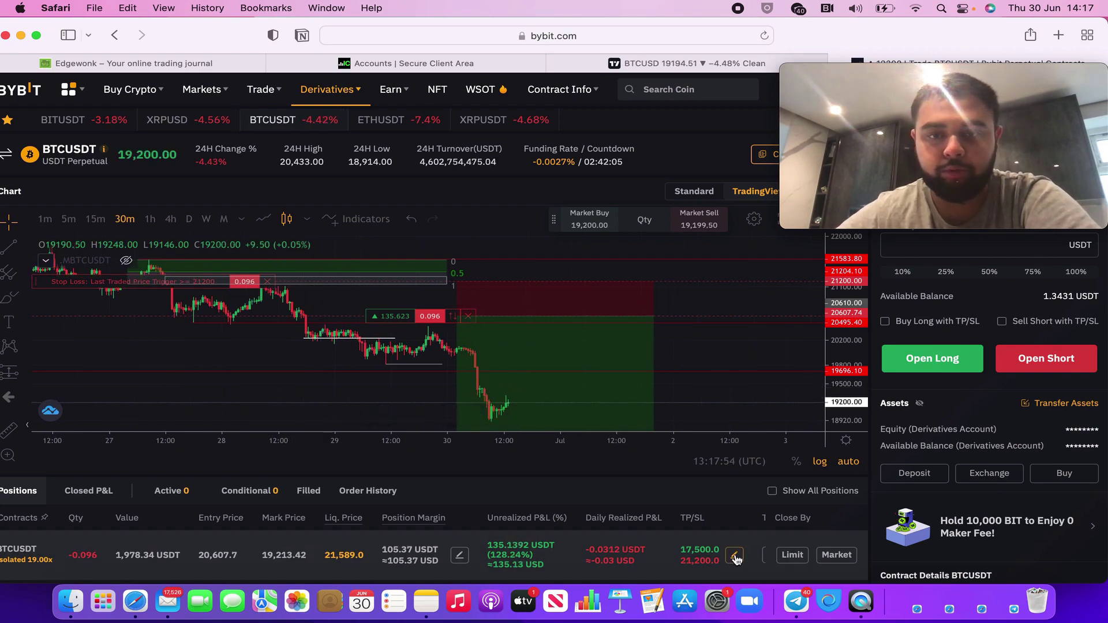
Step: Set the open BTCUSDT short's stop loss to 20607, just below its entry price, and submit the order
left_click_drag(852, 378, 853, 293)
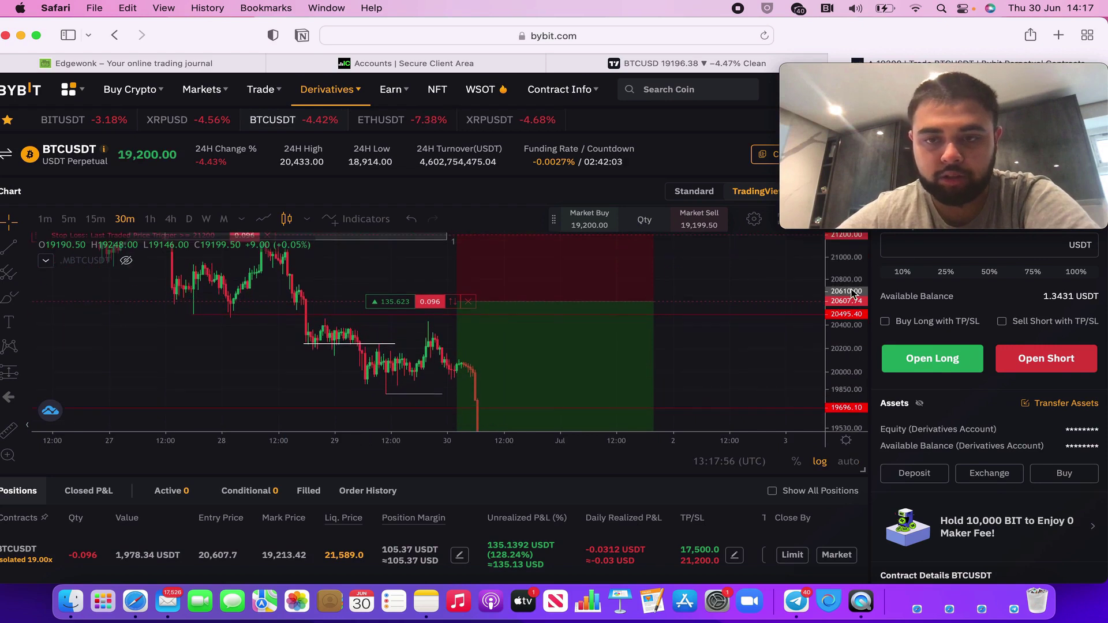
left_click(734, 556)
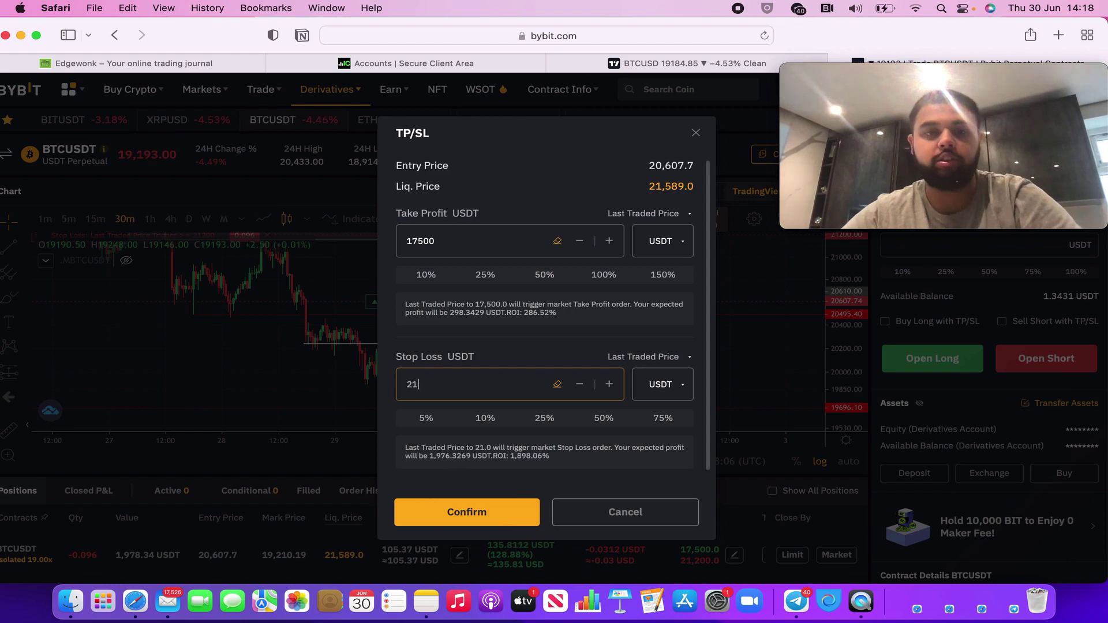
key("BackSpace")
key("BackSpace")
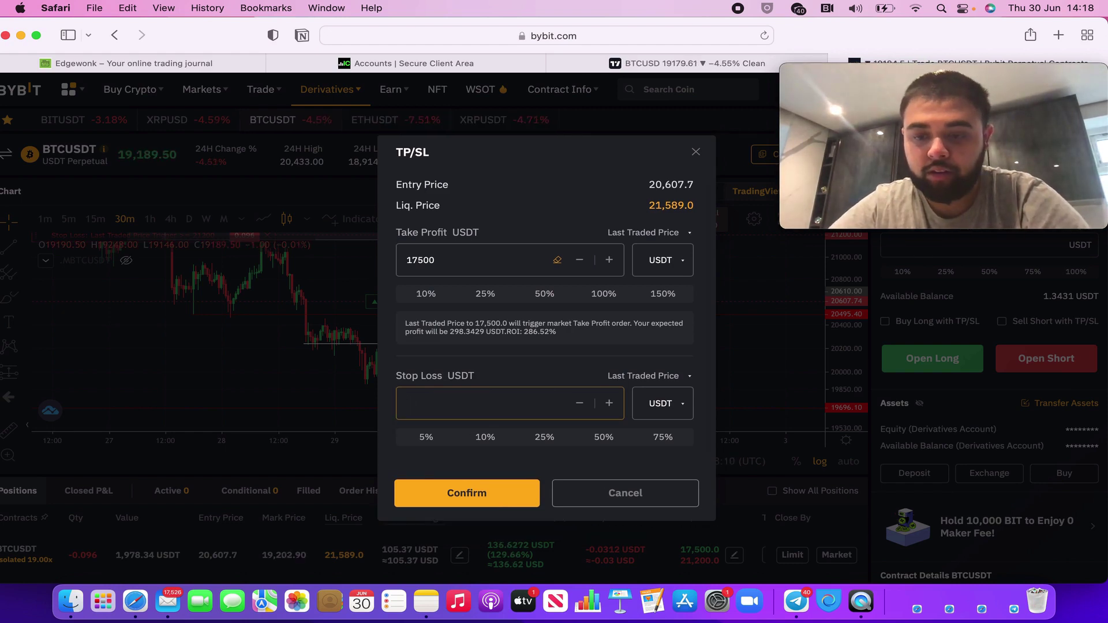
type("20607")
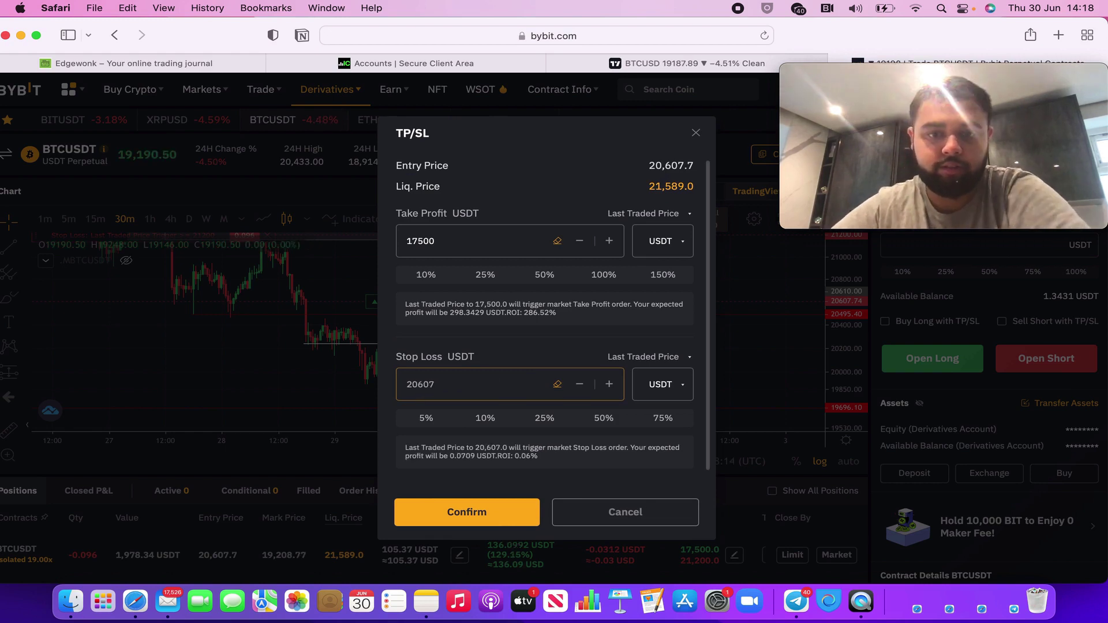
left_click(494, 514)
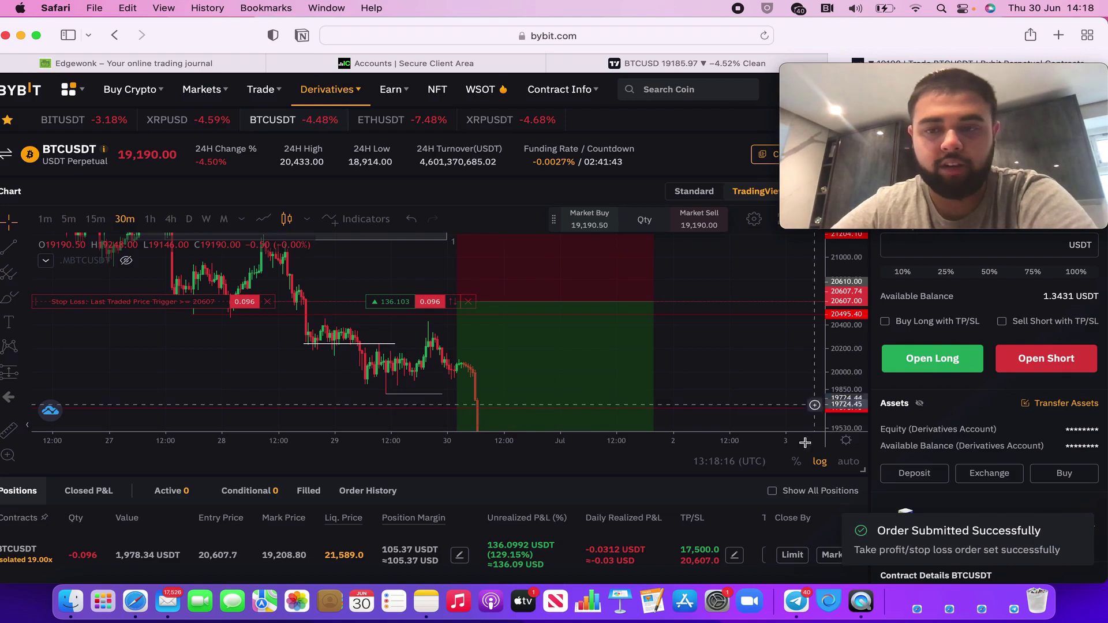
Step: Frame the BTCUSDT chart from mid-June onward so the open short can be compared with the earlier swing low
left_click(846, 467)
left_click_drag(636, 443, 684, 443)
left_click_drag(835, 372, 743, 318)
left_click_drag(853, 324, 846, 361)
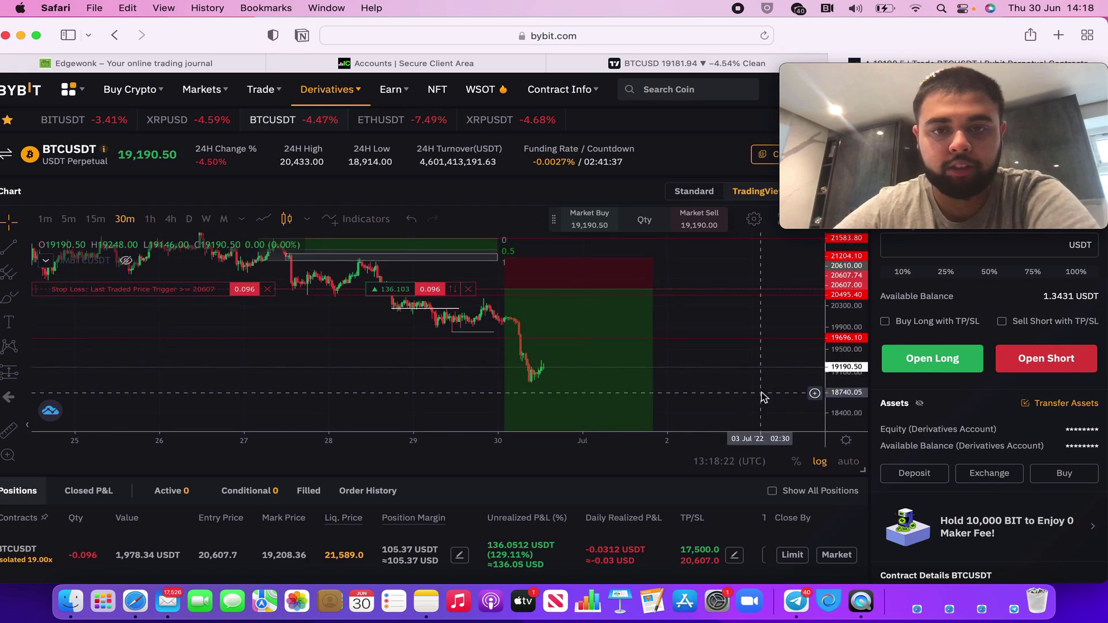
left_click_drag(762, 396, 762, 384)
left_click_drag(708, 438, 779, 426)
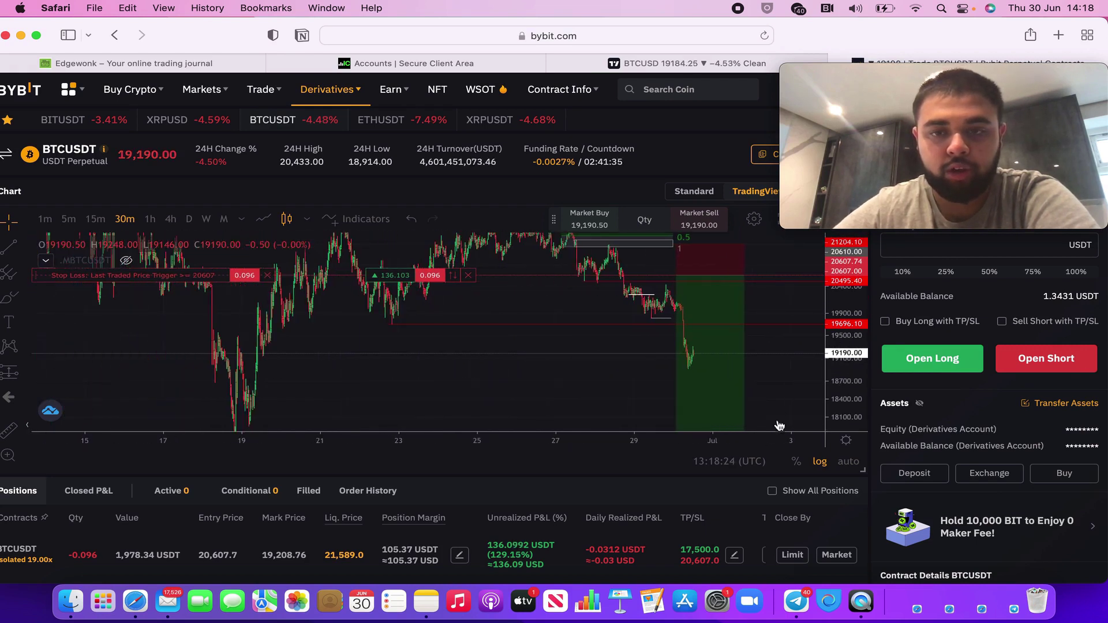
Step: Frame the 30-minute BTCUSDT chart so the open short's stop loss and its 17500 take profit are both in view
left_click_drag(839, 341, 840, 389)
mouse_move(611, 368)
left_mouse_down()
mouse_move(566, 366)
mouse_move(589, 371)
left_mouse_up()
mouse_move(653, 358)
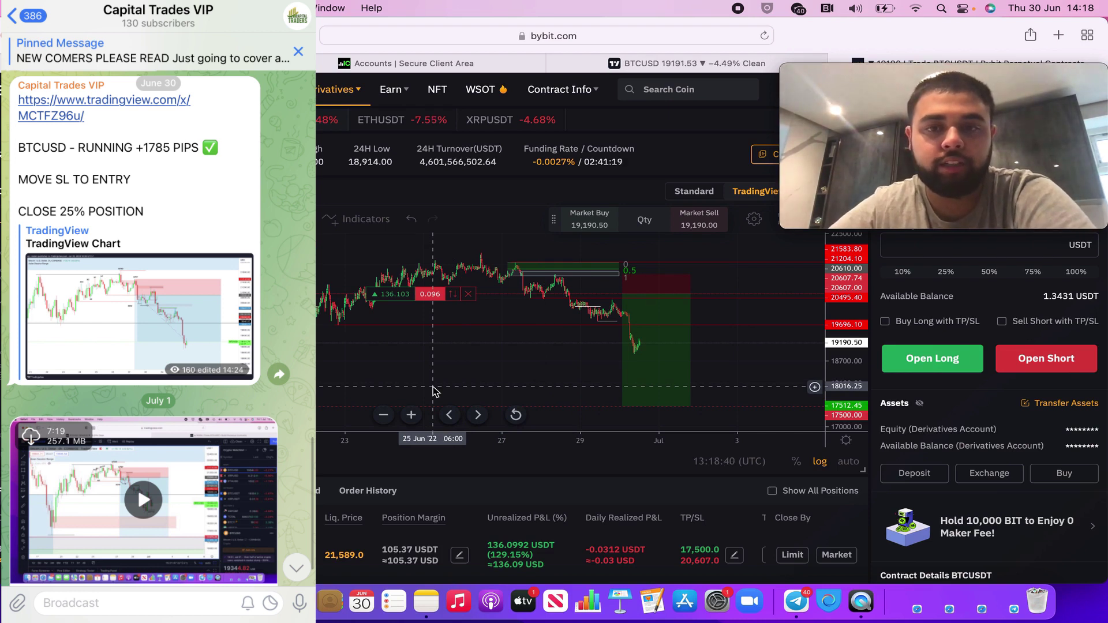
left_click_drag(720, 440, 713, 440)
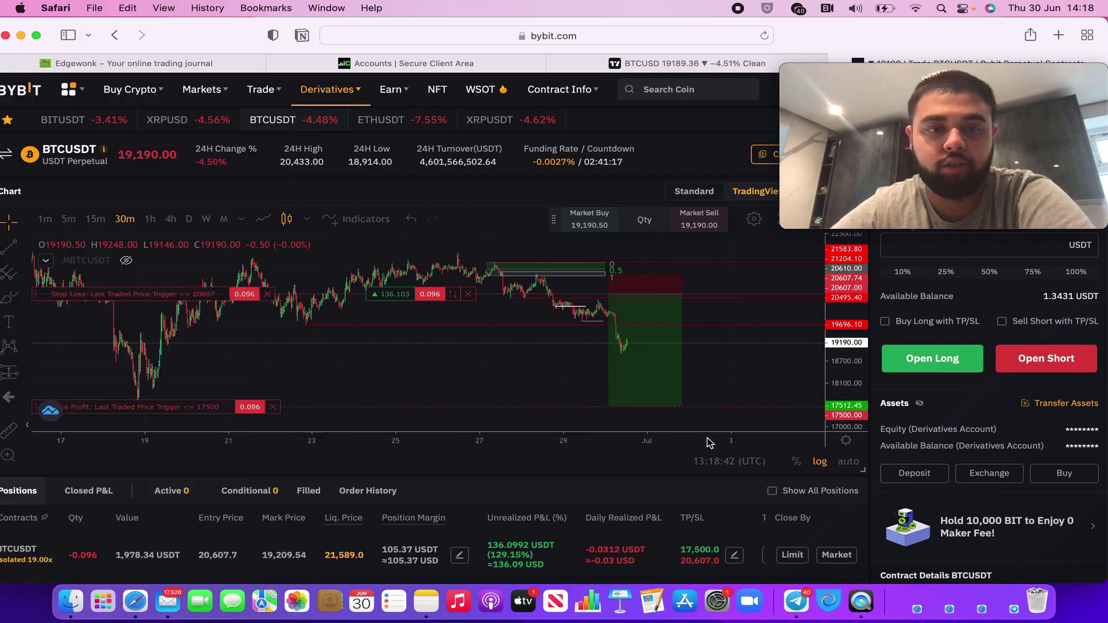
left_click_drag(510, 369, 547, 367)
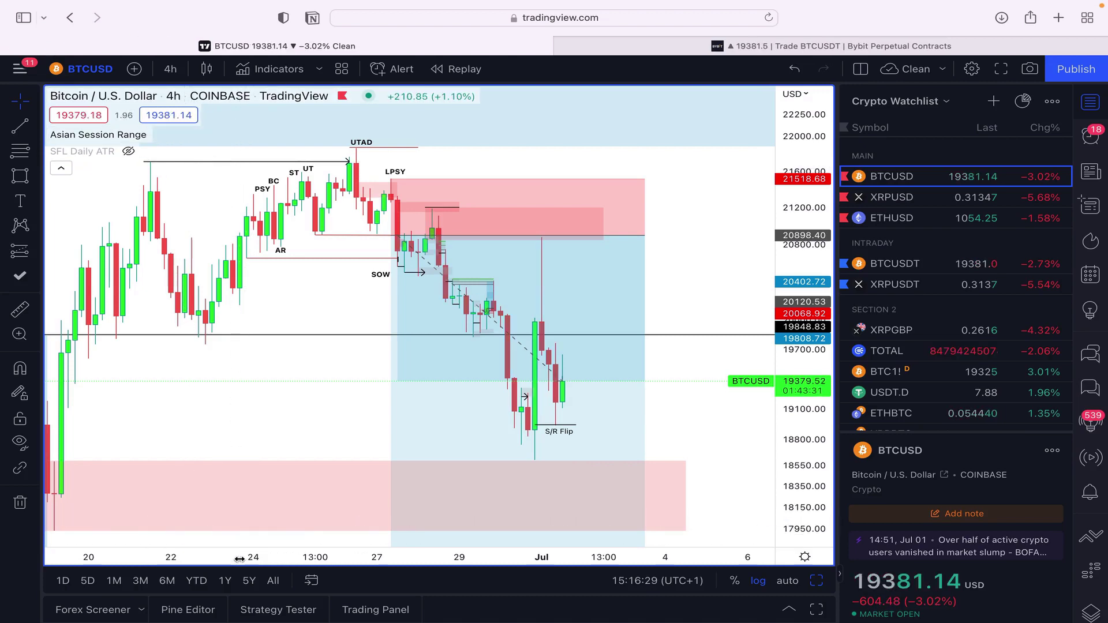
Step: Examine the 4-hour BTCUSD chart on TradingView from mid-June onward, down to the short position's target
left_click_drag(222, 559, 293, 559)
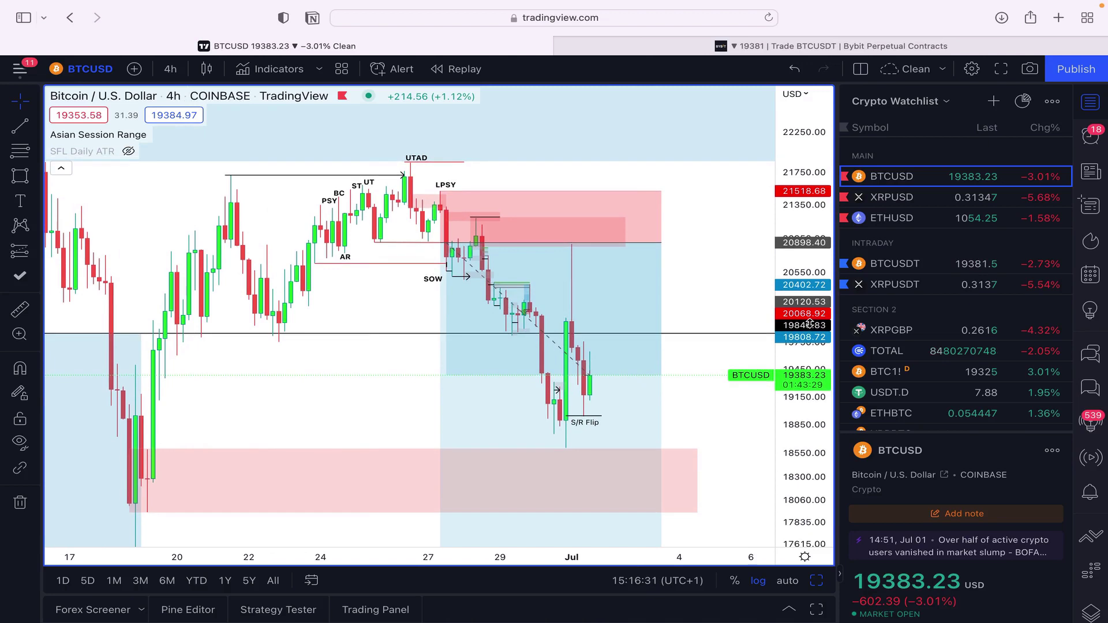
left_click_drag(291, 398, 274, 360)
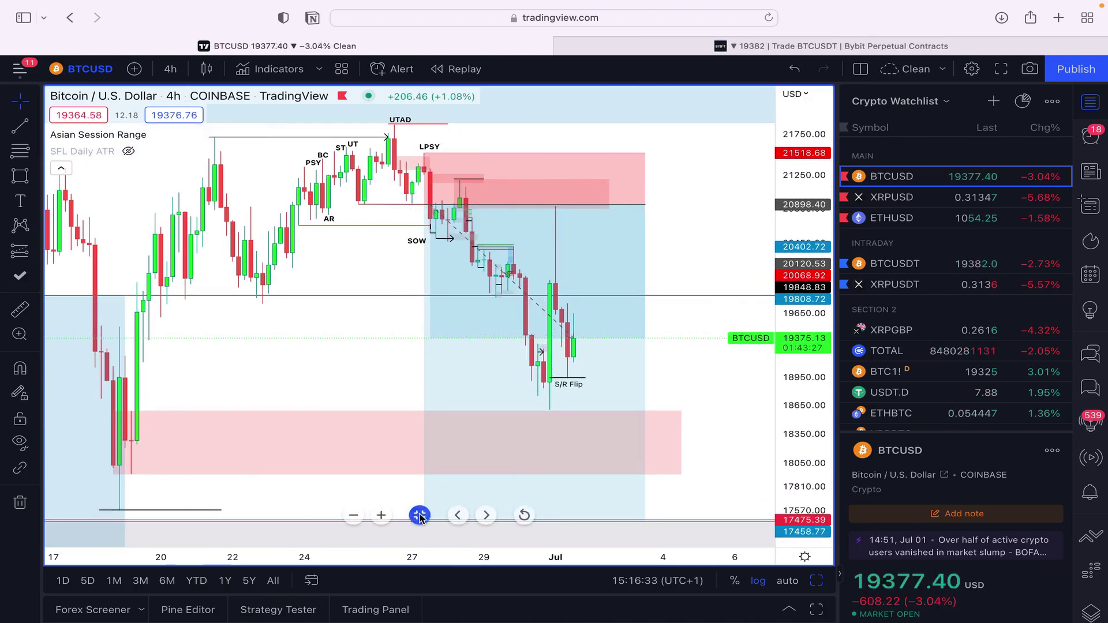
scroll(352, 401, "down", 2)
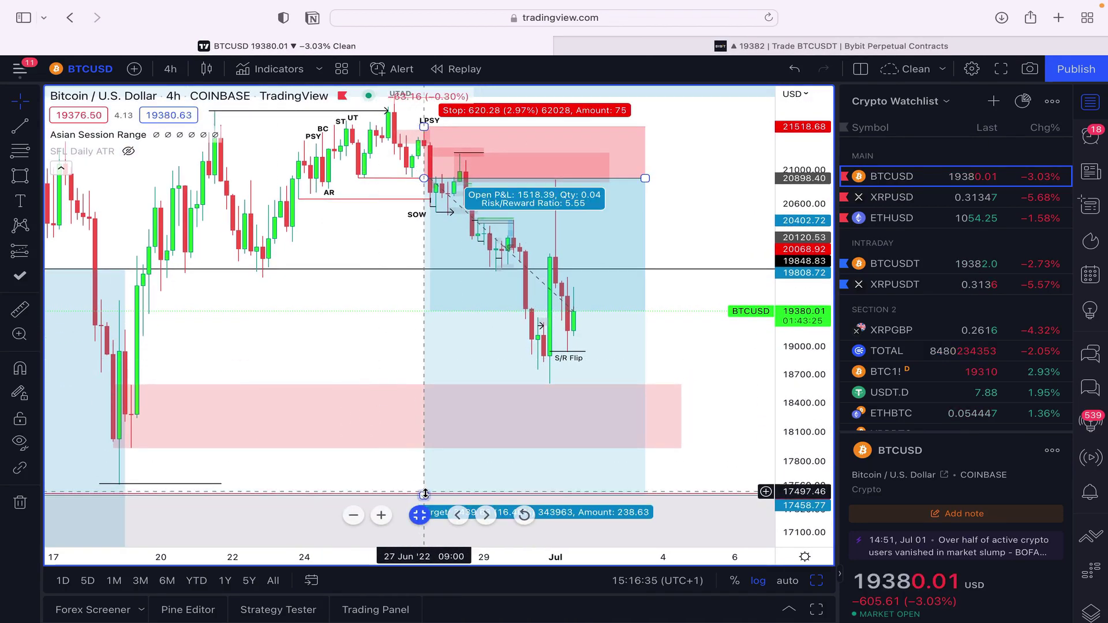
Step: Raise the BTCUSD short position's target to about 18850, near the recent lows, and return it to about 17456
left_click_drag(445, 400, 458, 356)
left_click(315, 355)
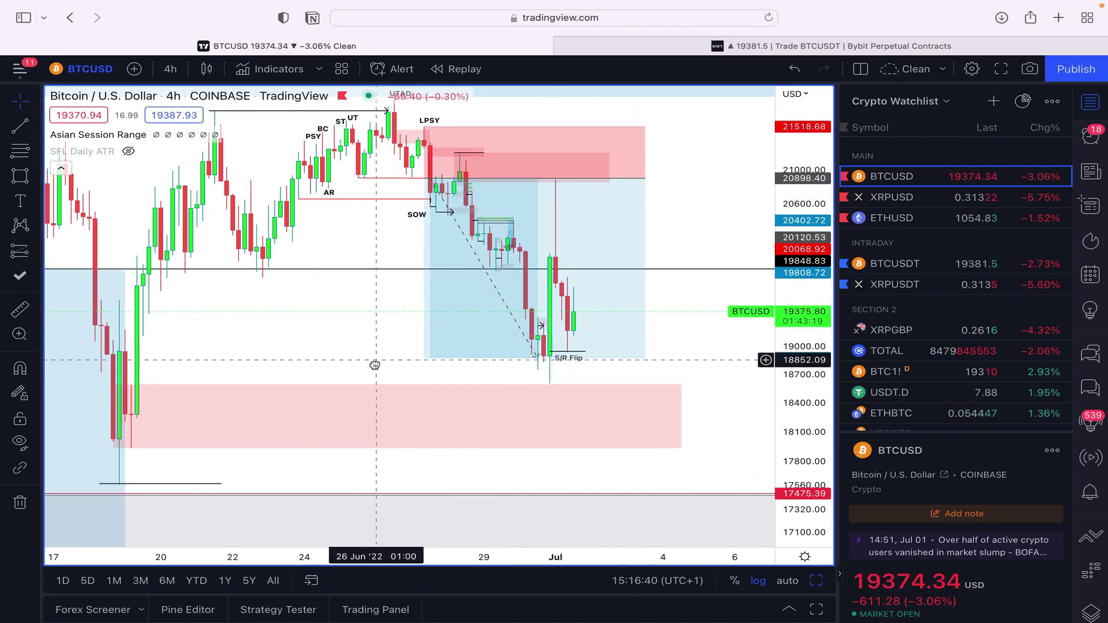
left_click_drag(376, 363, 420, 505)
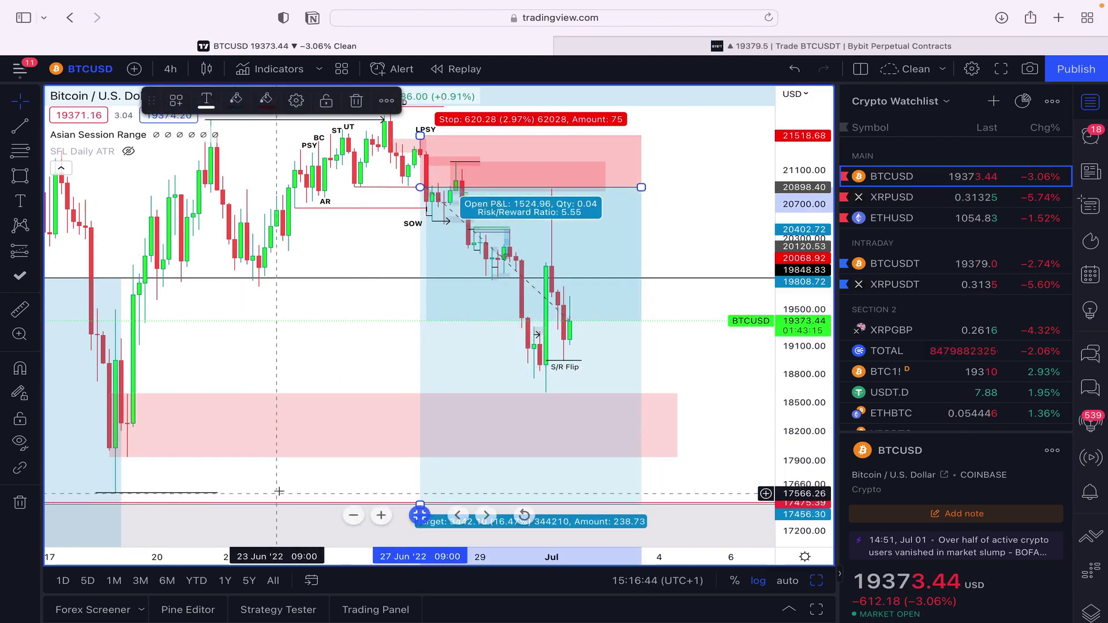
scroll(331, 539, "up", 2)
left_click(304, 333)
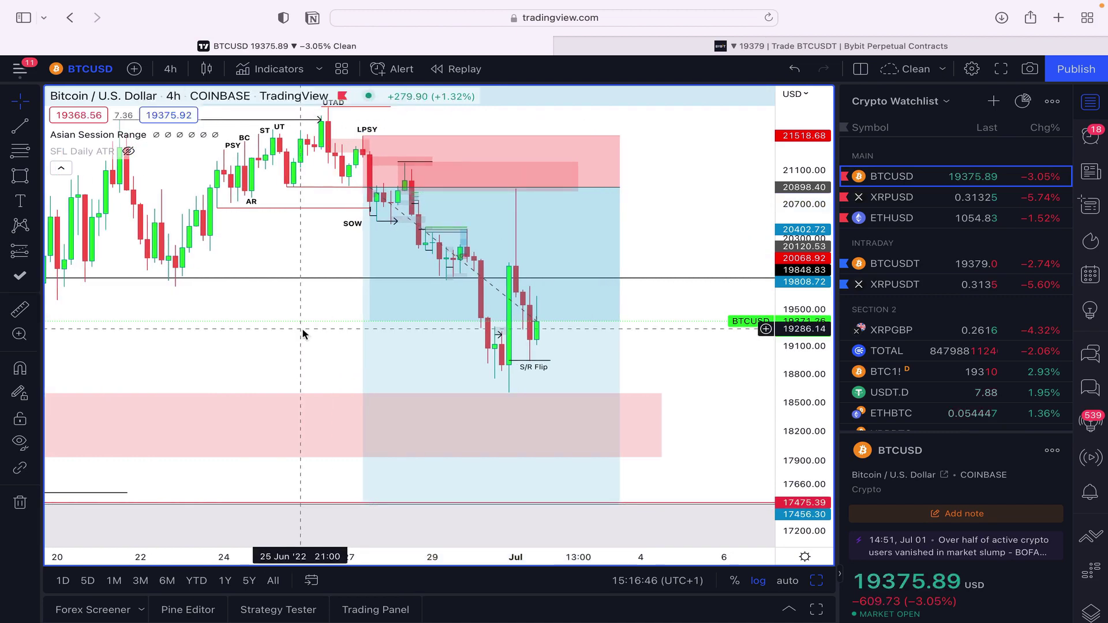
Step: Examine the 4-hour BTCUSD short from its entry zone below the LPSY down to the latest candles at the S/R Flip
left_click_drag(304, 334, 348, 372)
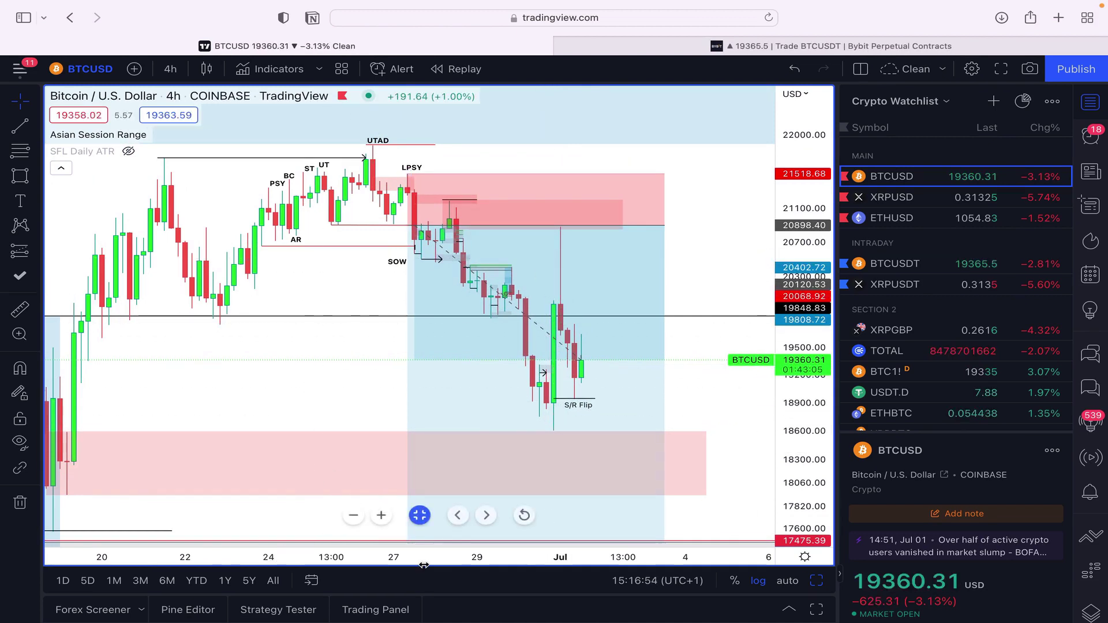
scroll(317, 381, "up", 2)
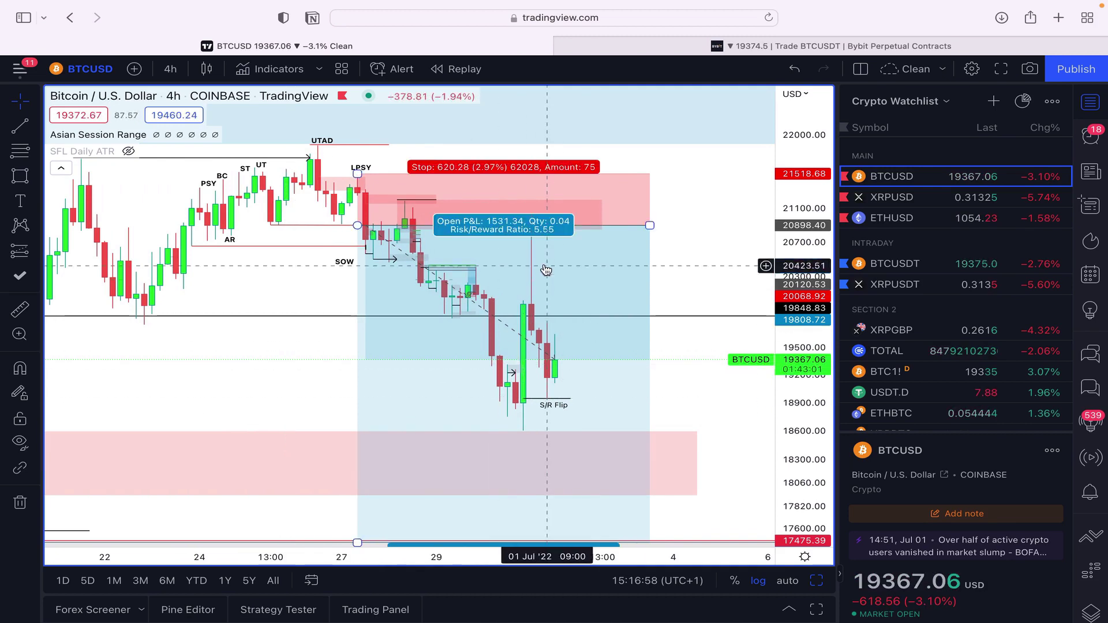
left_click_drag(267, 404, 278, 428)
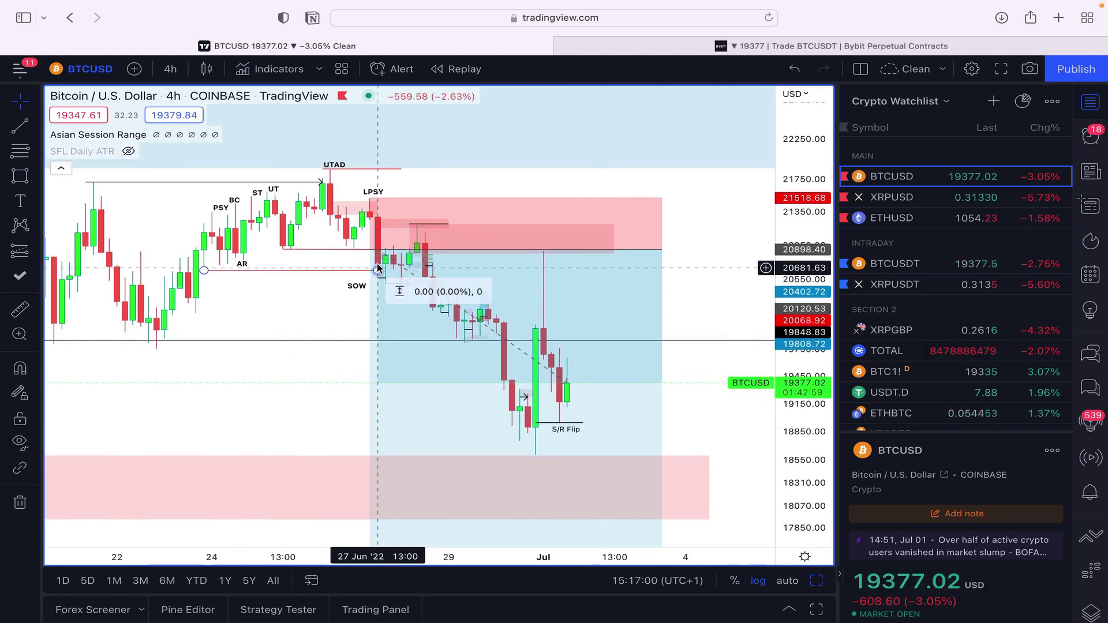
left_click_drag(787, 355, 786, 138)
left_click_drag(722, 200, 723, 262)
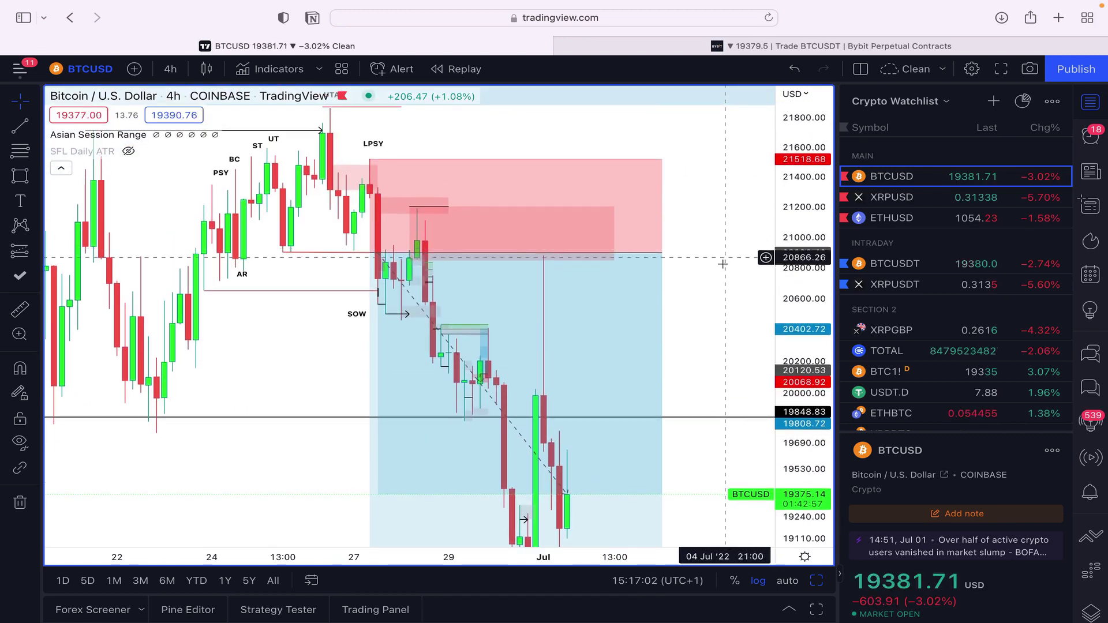
left_click_drag(814, 329, 814, 349)
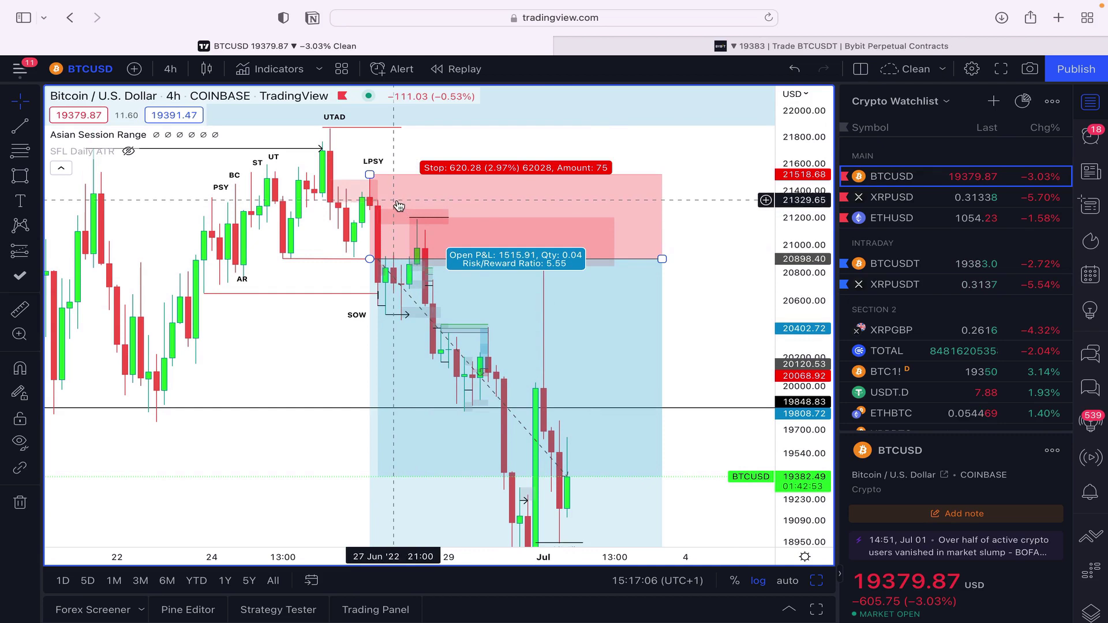
left_click_drag(314, 329, 327, 336)
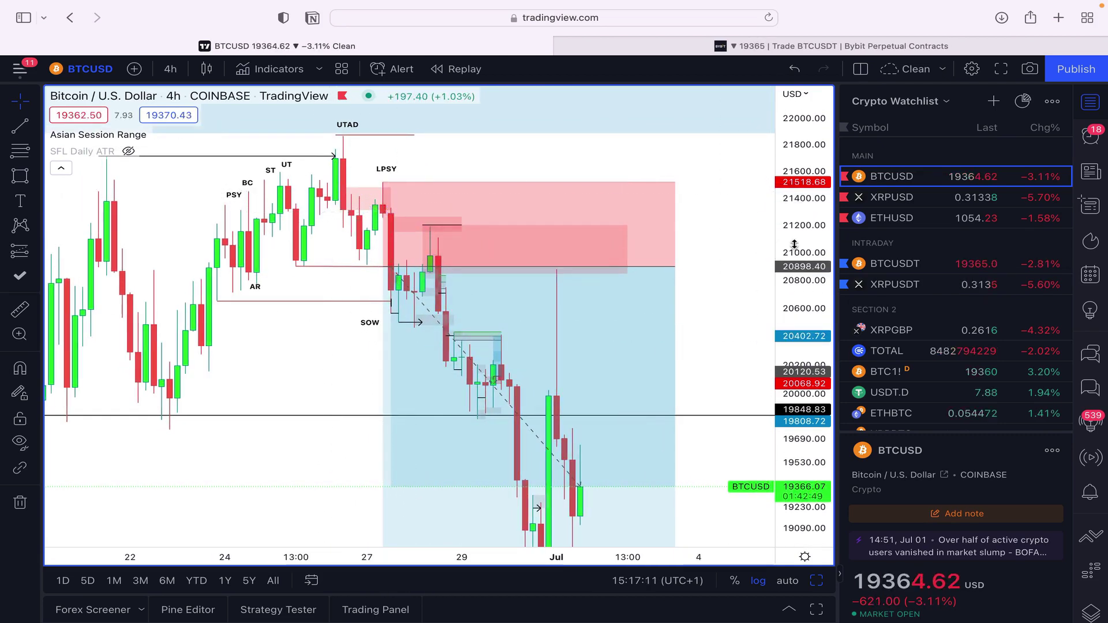
left_click_drag(811, 232, 811, 330)
left_click_drag(309, 476, 306, 419)
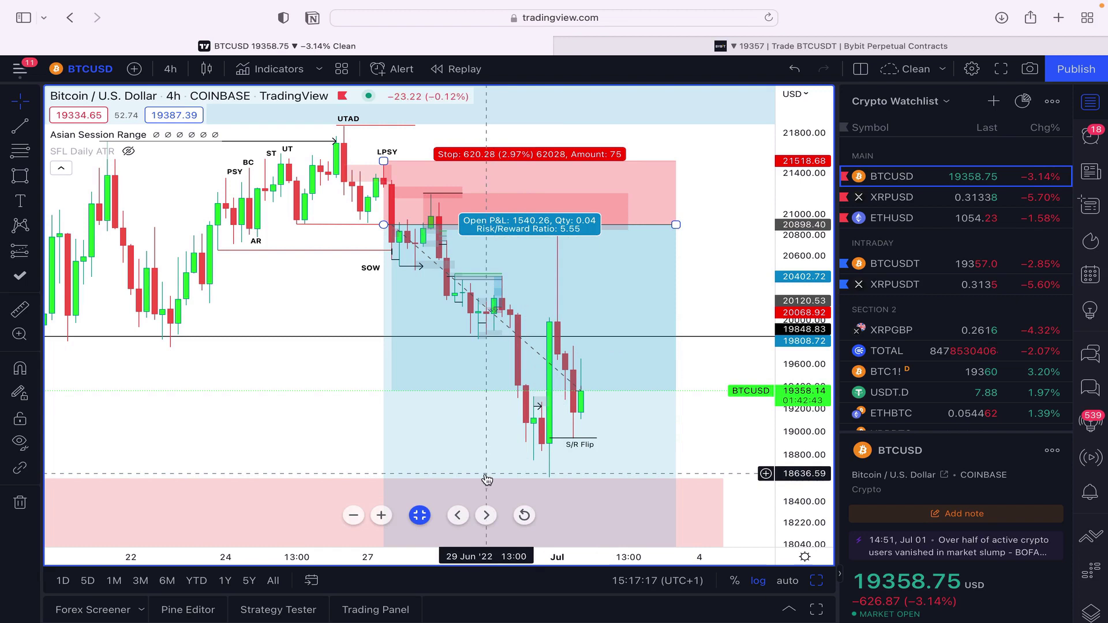
Step: Show BTCUSD on the monthly timeframe with automatic price scaling and examine the latest candles
left_click(171, 76)
left_click(223, 566)
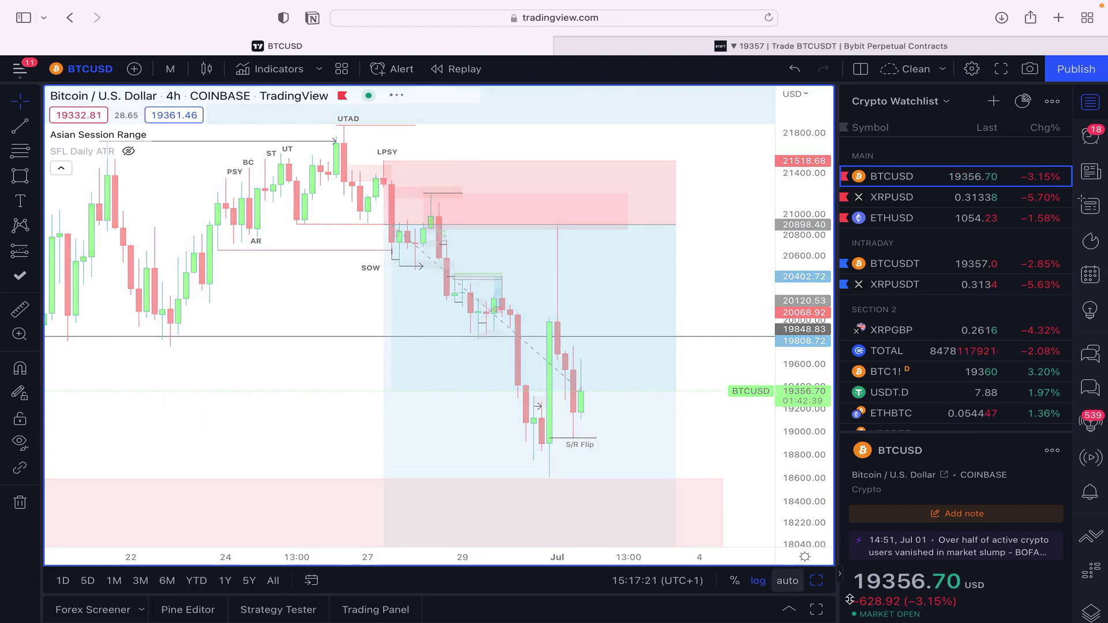
left_click(787, 580)
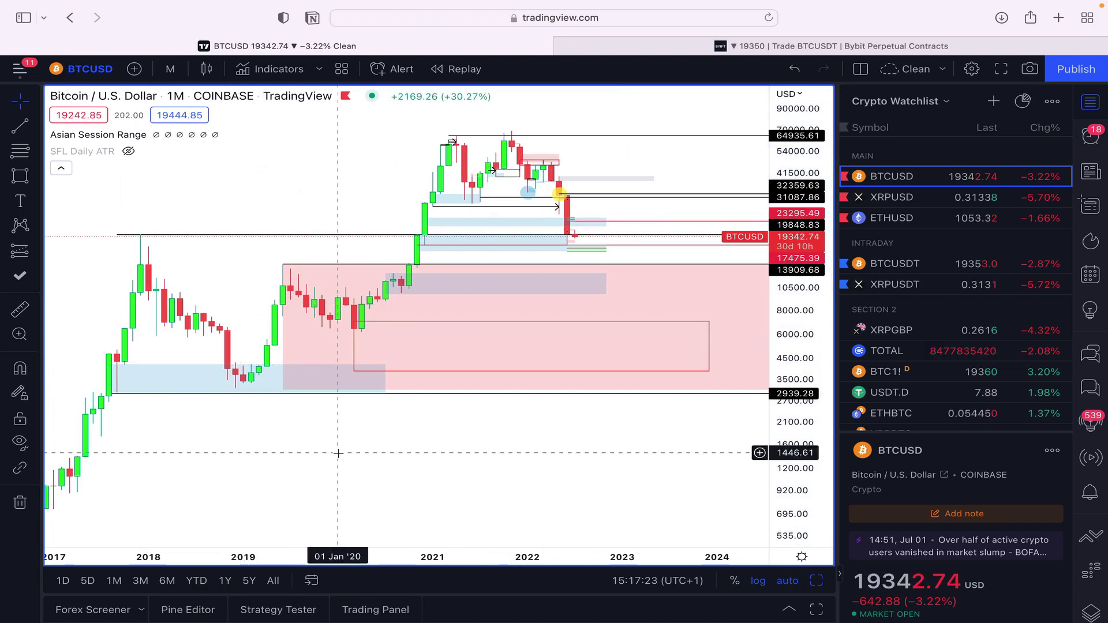
scroll(338, 454, "right", 5)
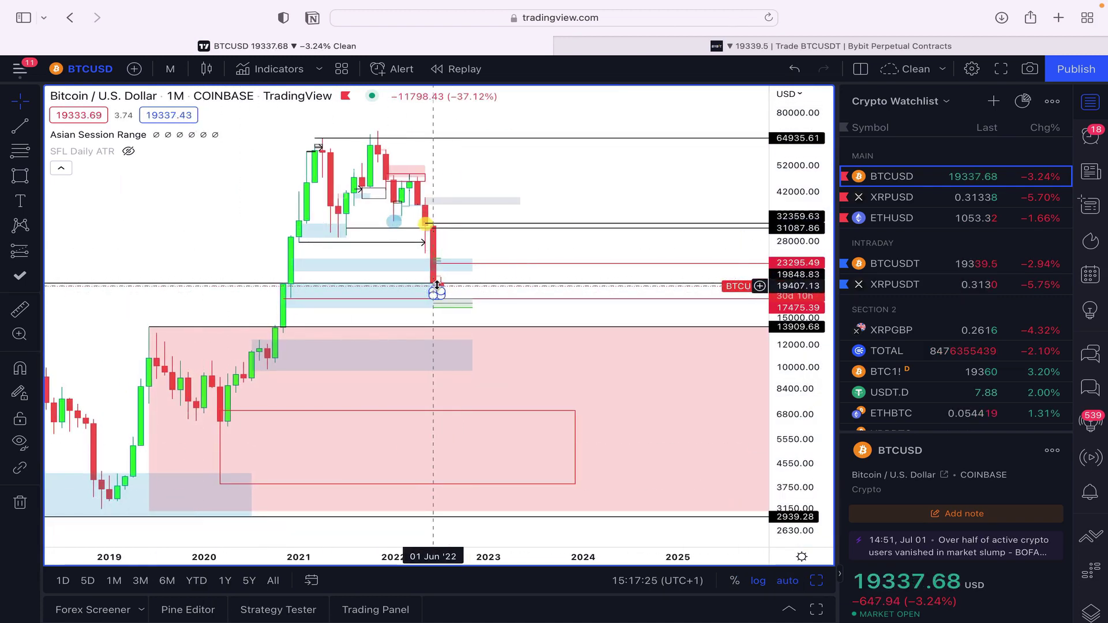
Step: Return BTCUSD to the 4-hour timeframe and examine the S/R Flip level beneath the latest candles
left_click(171, 68)
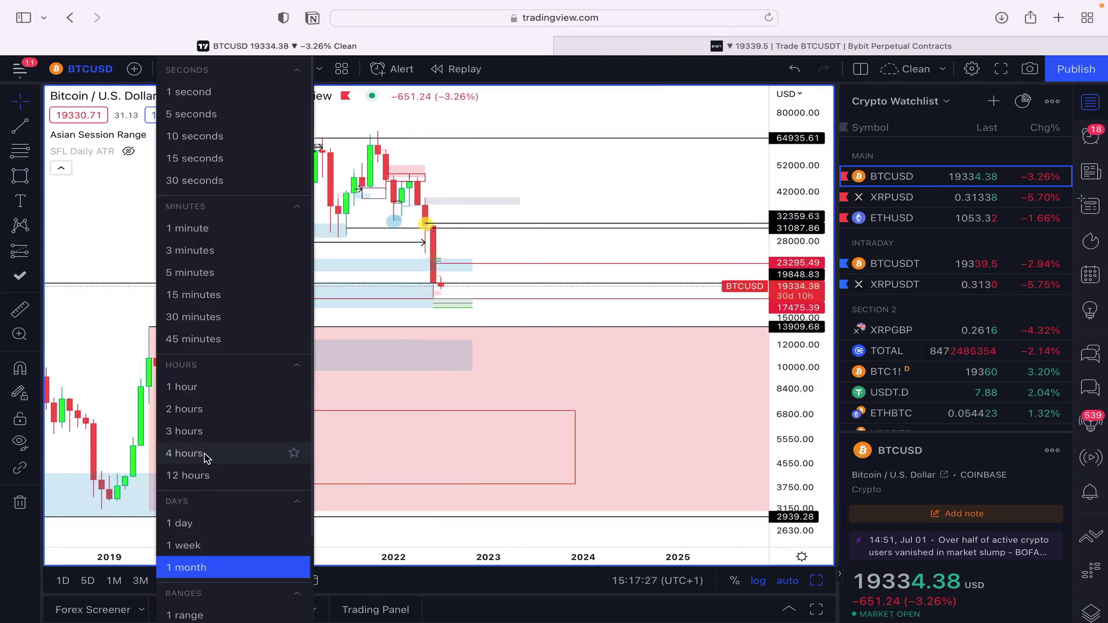
left_click(189, 453)
scroll(519, 462, "left", 4)
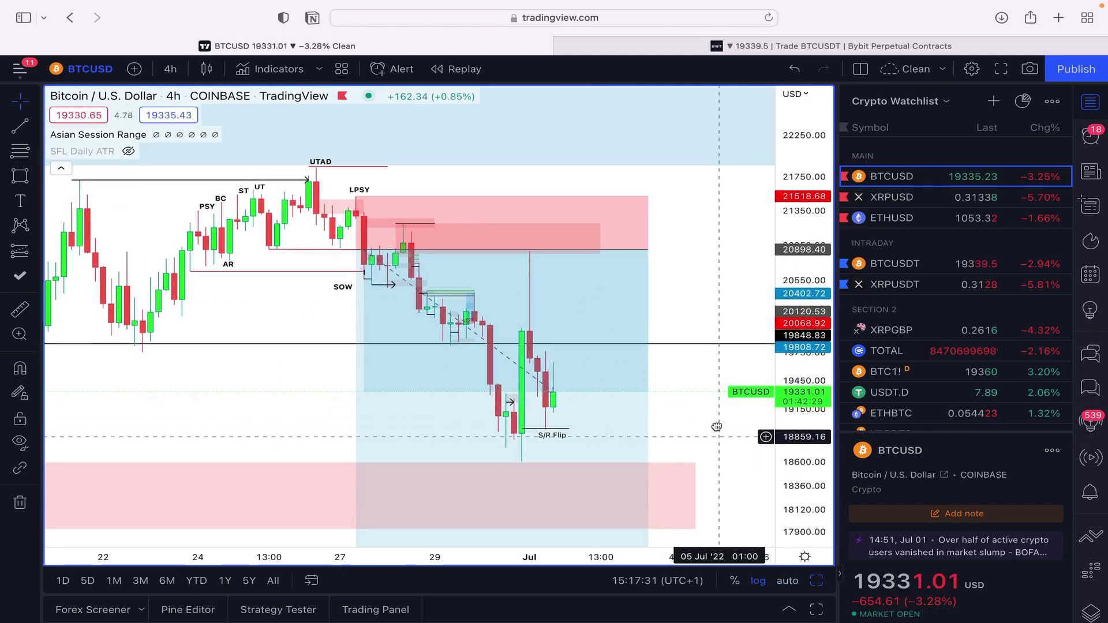
left_click_drag(716, 426, 715, 408)
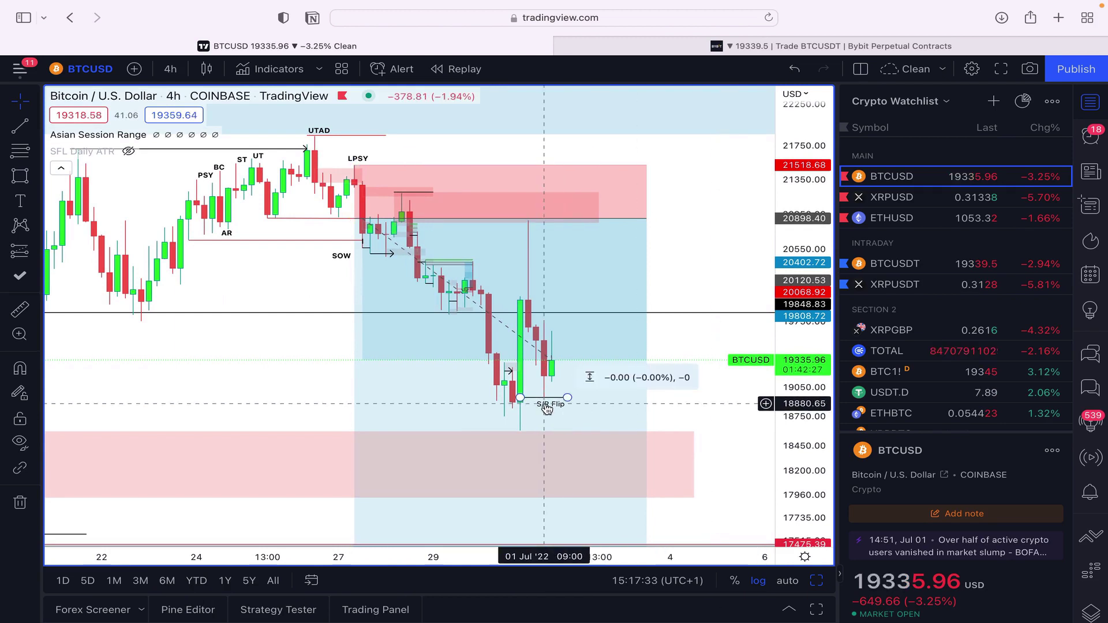
left_click(496, 393)
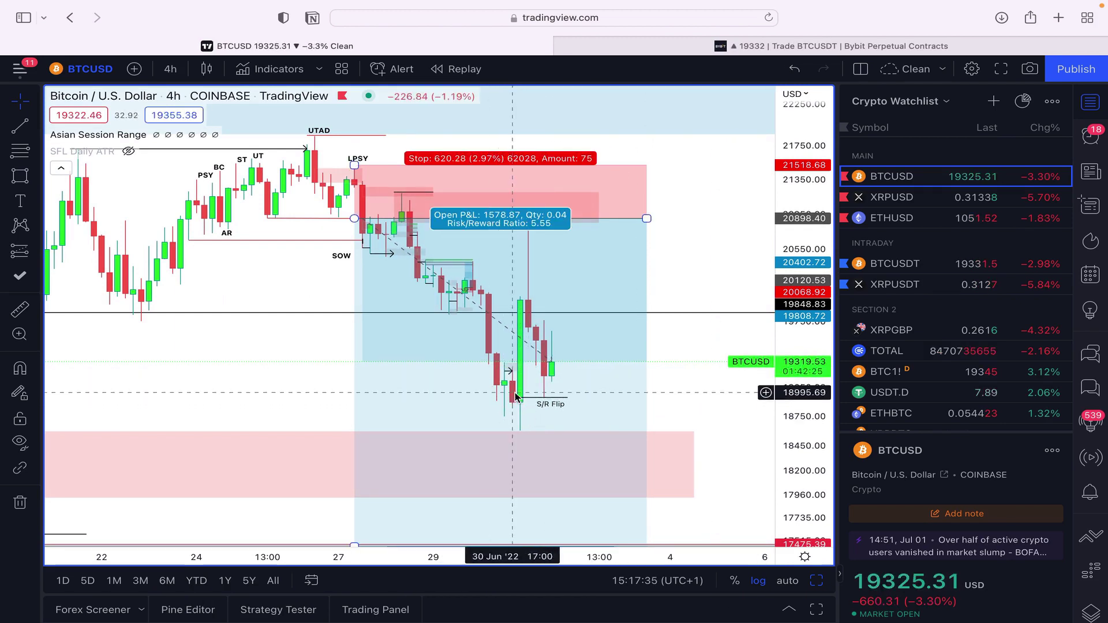
Step: Switch to the Bybit BTCUSDT contract and check the positions list and the derivatives account's available balance
left_click(719, 52)
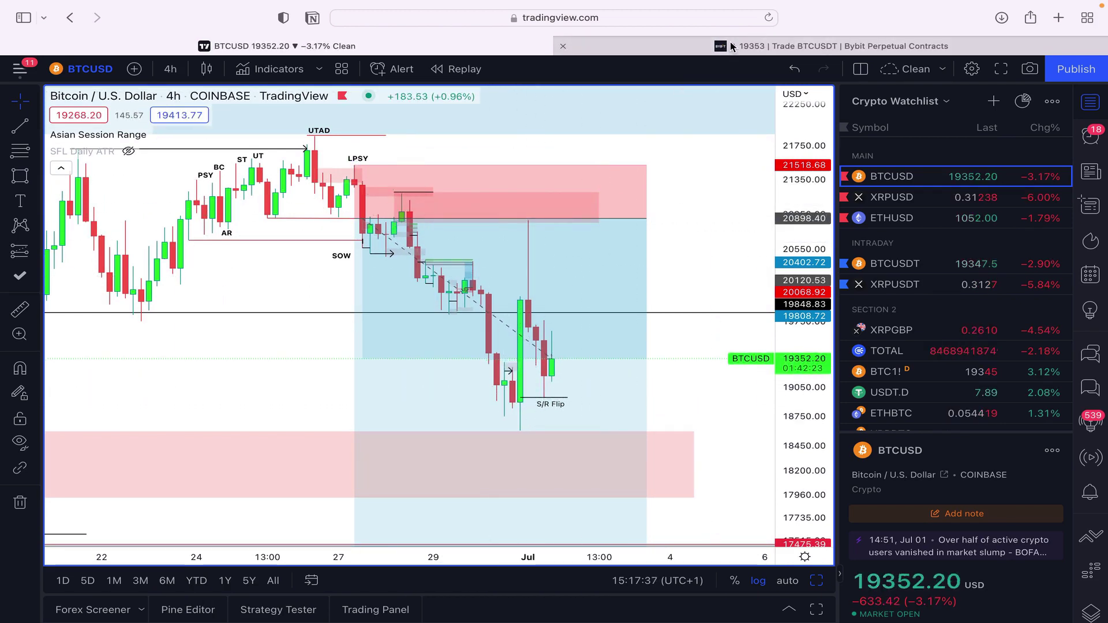
left_click_drag(722, 372, 679, 370)
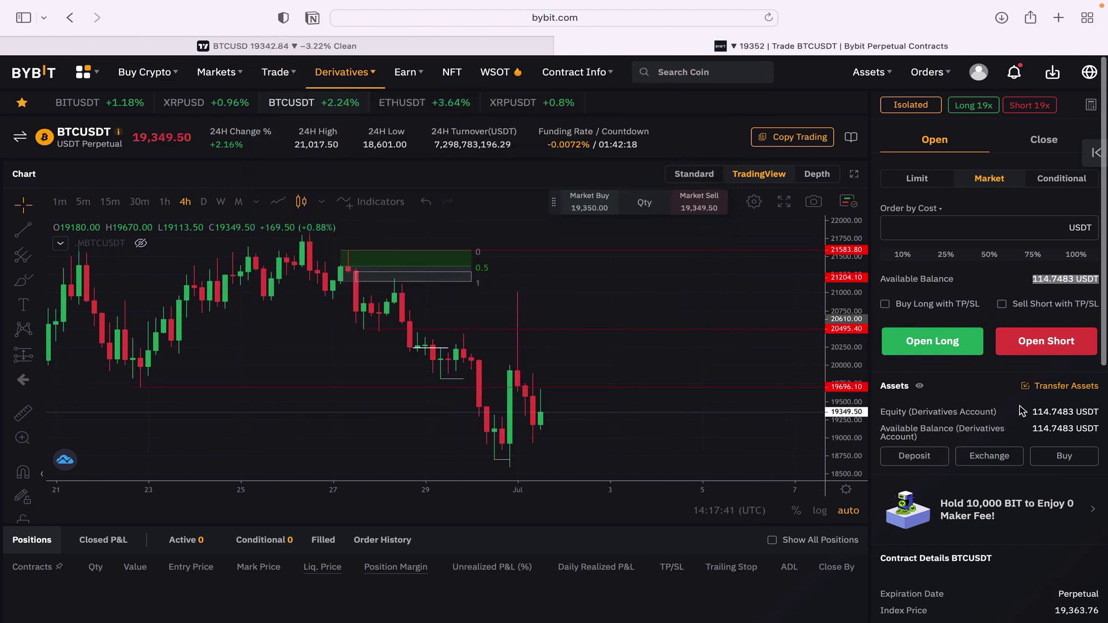
left_click_drag(1033, 413, 1046, 413)
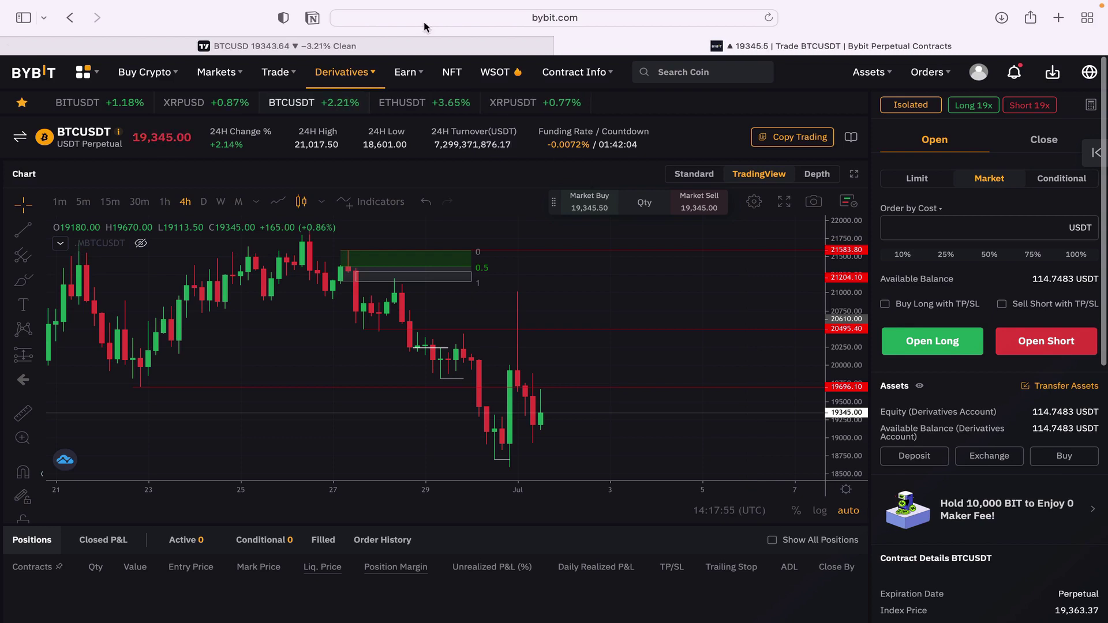
Step: Switch back to TradingView and frame the 4-hour BTCUSD chart down to the zones below the short's target
left_click(421, 48)
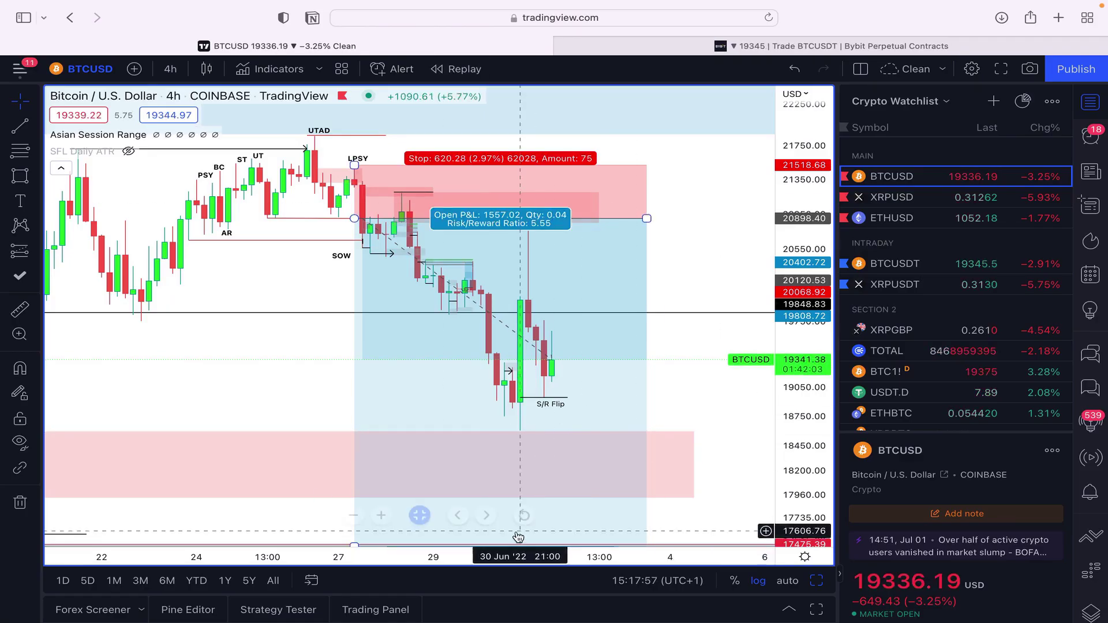
scroll(413, 404, "down", 2)
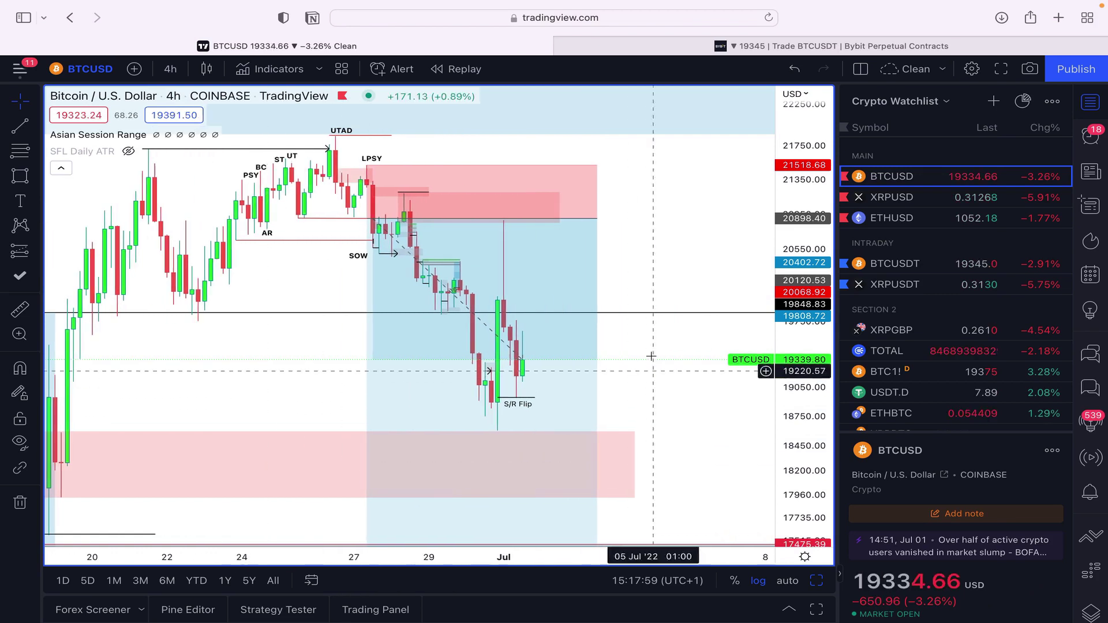
left_click_drag(815, 421, 800, 462)
left_click_drag(729, 455, 715, 408)
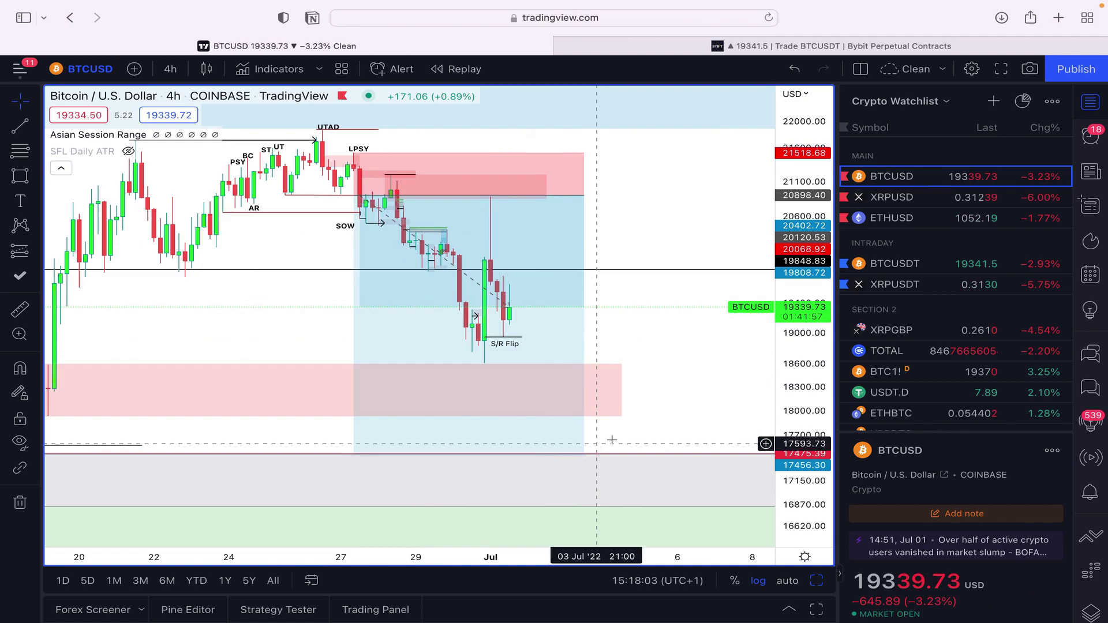
Step: Show BTCUSD on the 15-minute timeframe with automatic price scaling and examine the price action above the S/R Flip line
left_click(176, 79)
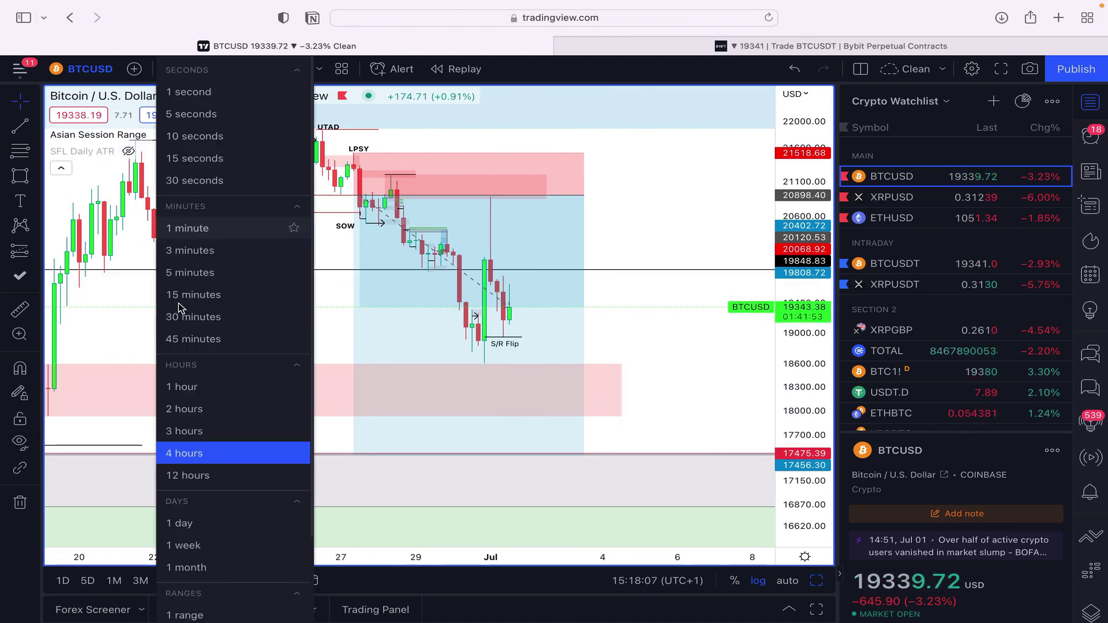
left_click(185, 294)
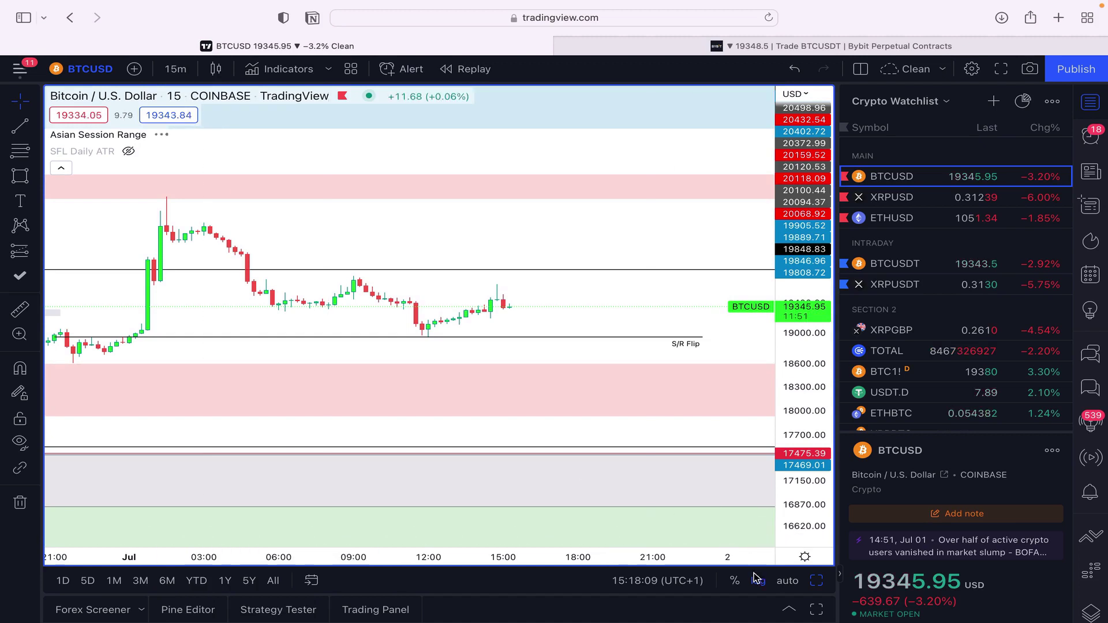
left_click(786, 580)
left_click_drag(504, 558, 369, 558)
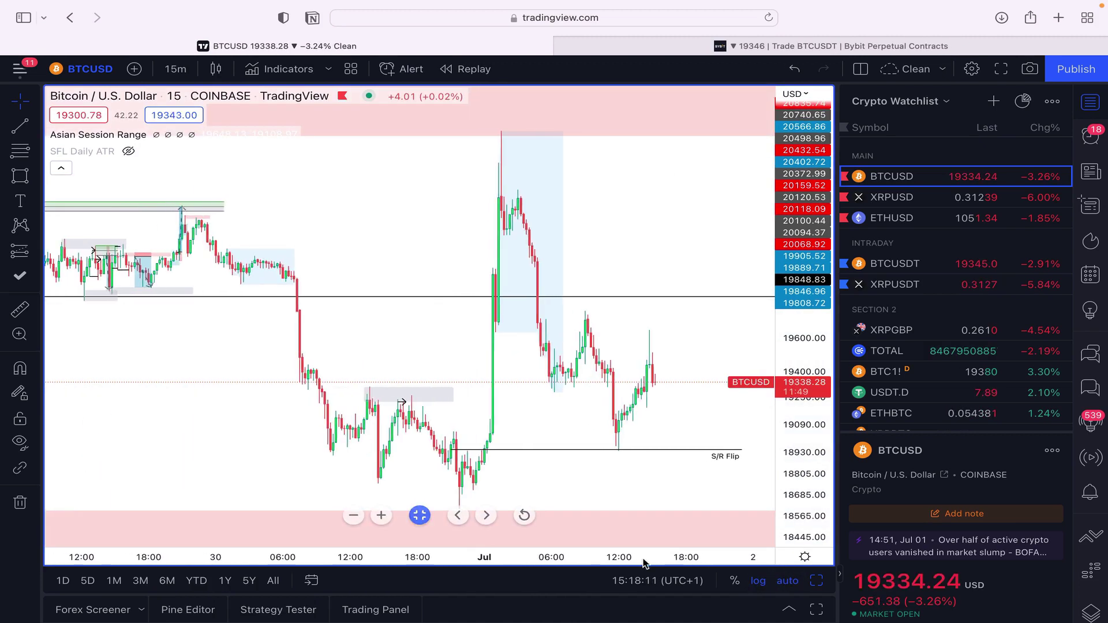
left_click_drag(639, 385, 504, 342)
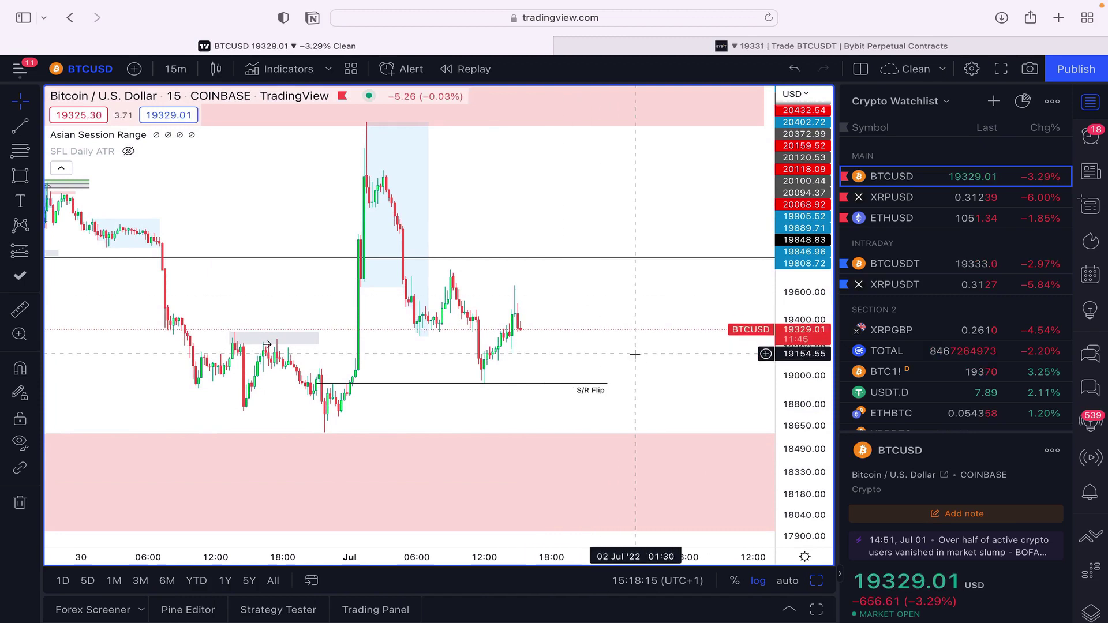
Step: Return the BTCUSD chart to the 4-hour timeframe
left_click(176, 68)
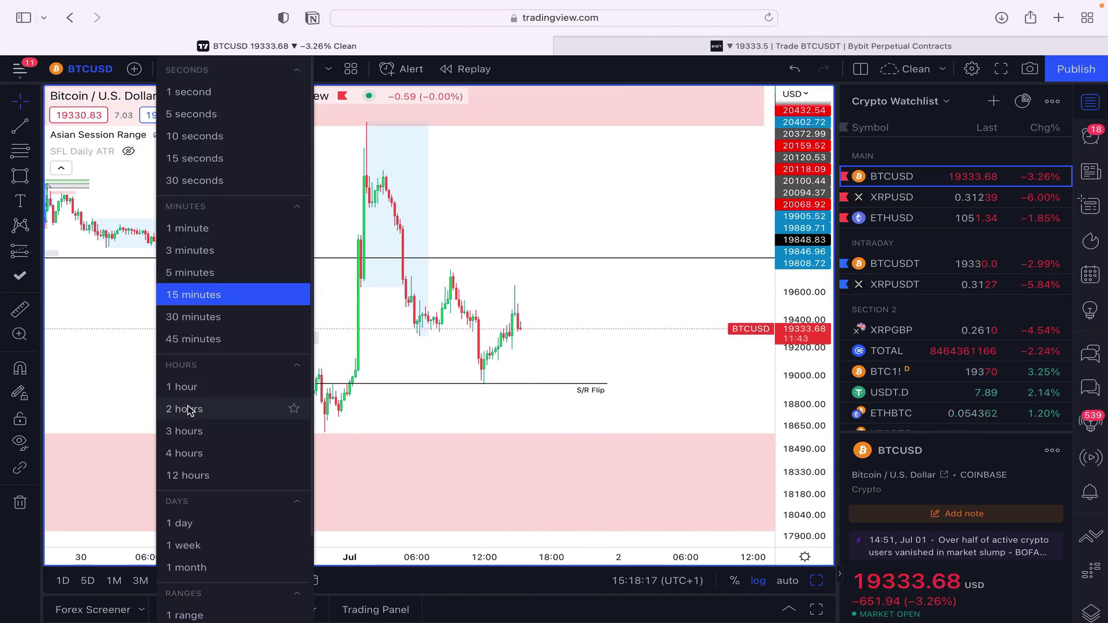
left_click(194, 454)
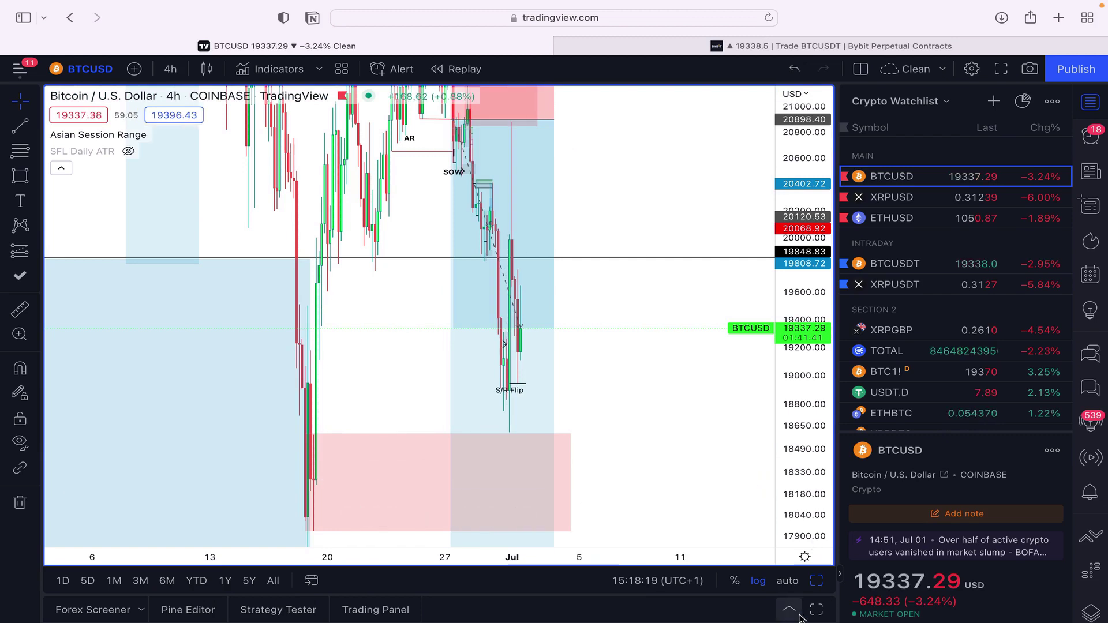
Step: Apply automatic price scaling to the 4-hour BTCUSD chart and examine the decline from the UTAD and LPSY labels to the zones below S/R Flip
left_click(782, 584)
left_click_drag(594, 561, 501, 562)
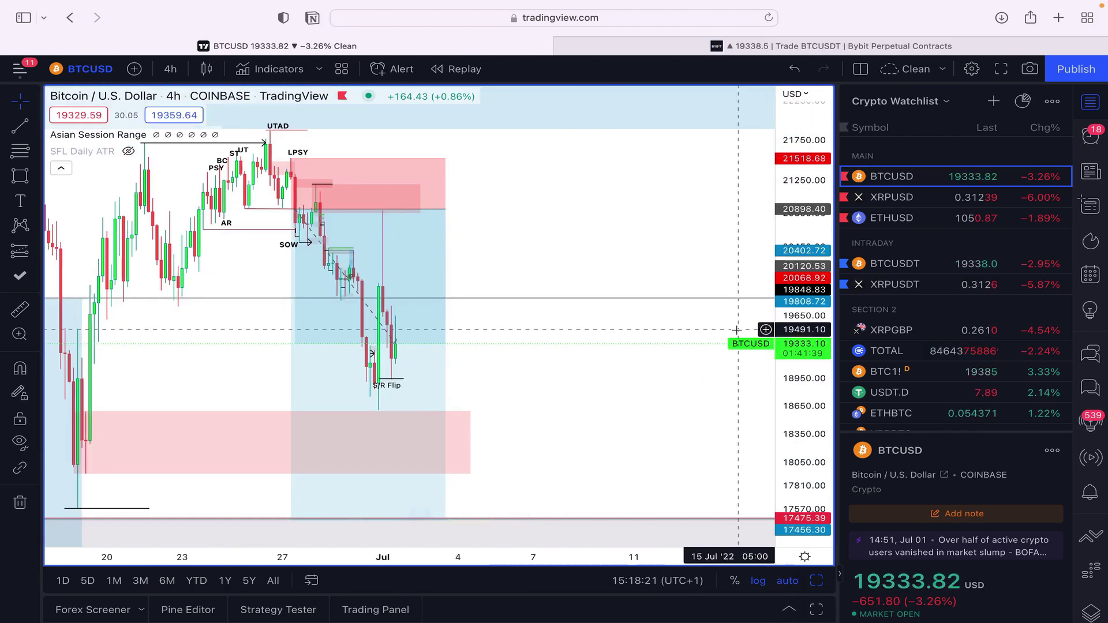
left_click_drag(604, 396, 712, 397)
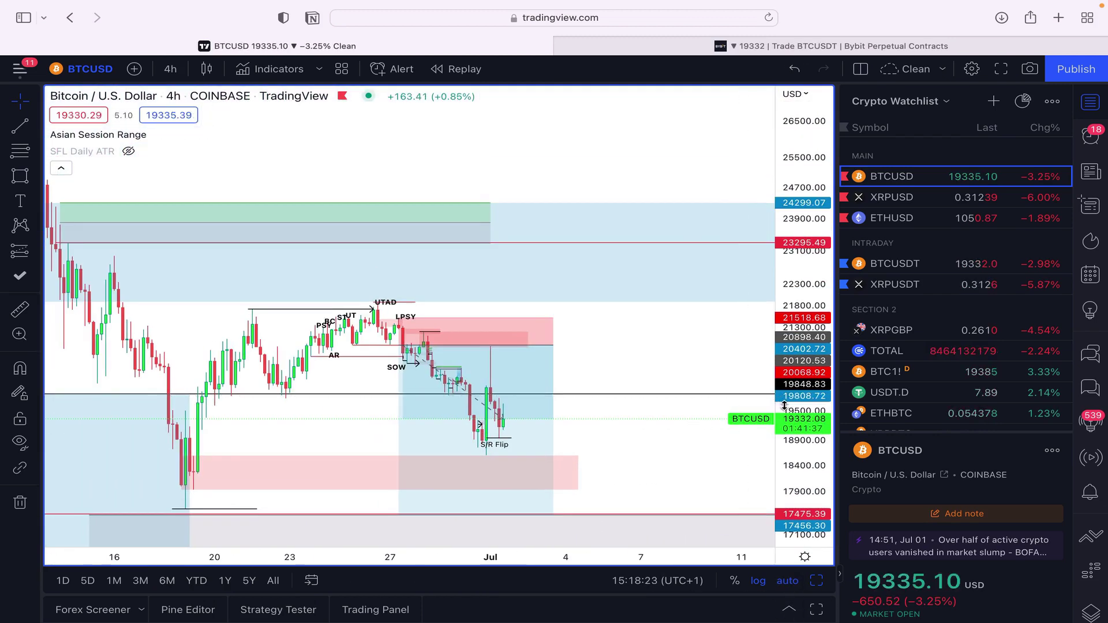
scroll(677, 369, "left", 3)
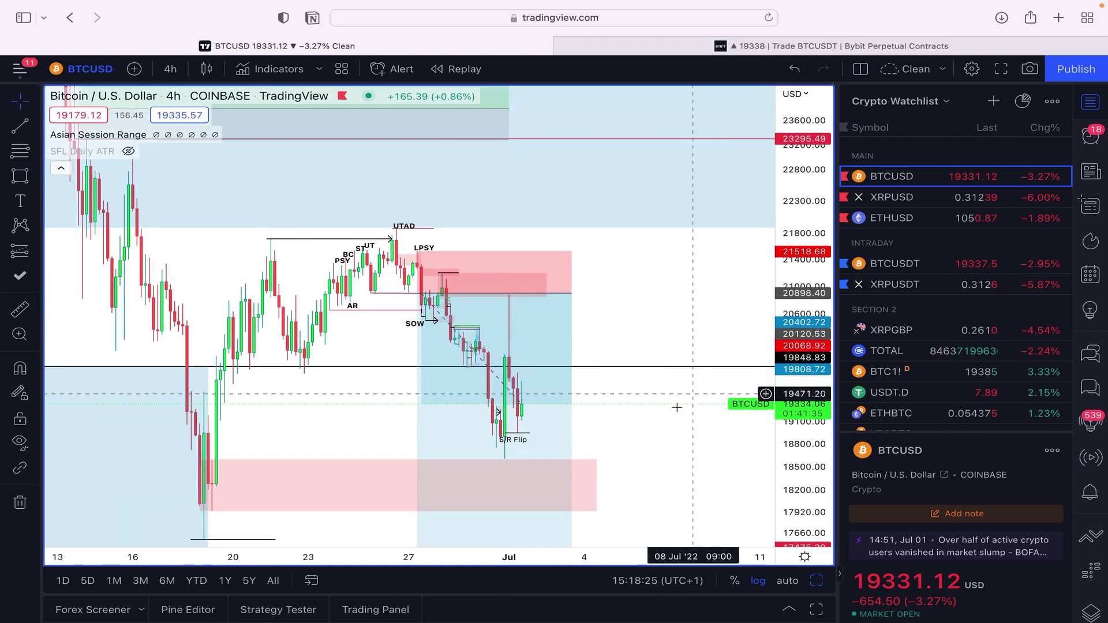
left_click_drag(662, 424, 699, 351)
left_click(381, 515)
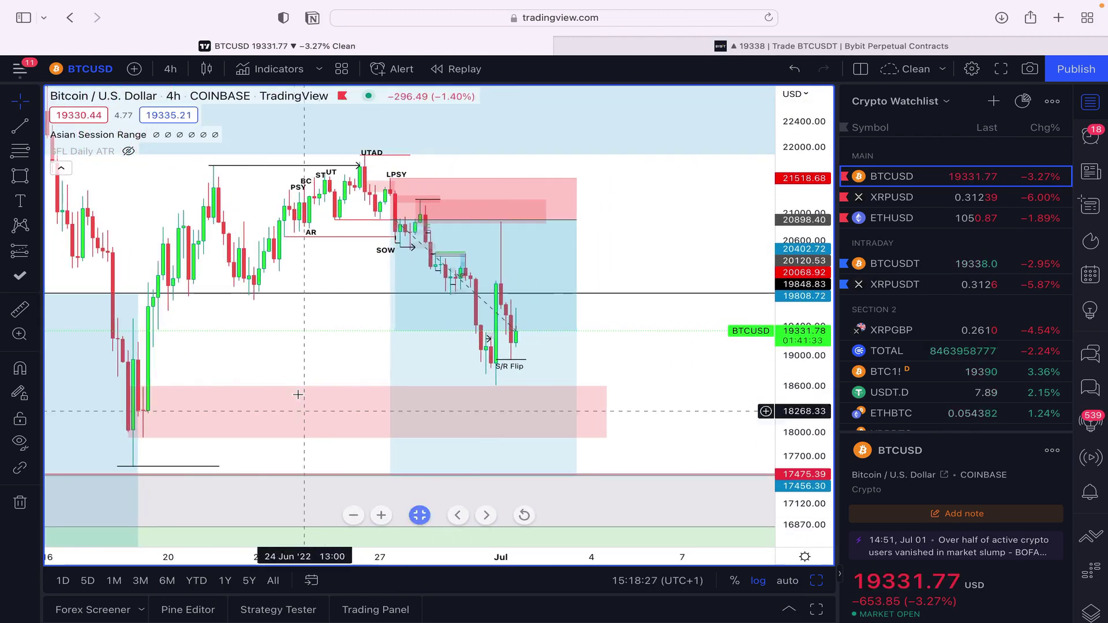
scroll(328, 361, "left", 2)
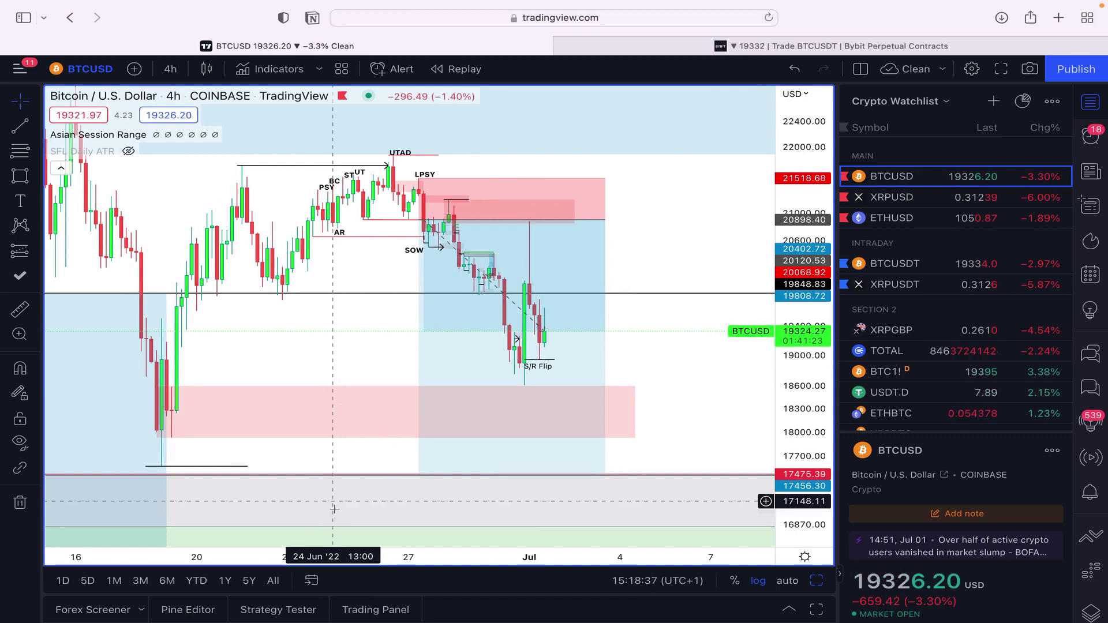
left_click_drag(335, 557, 294, 557)
left_click_drag(301, 355, 335, 356)
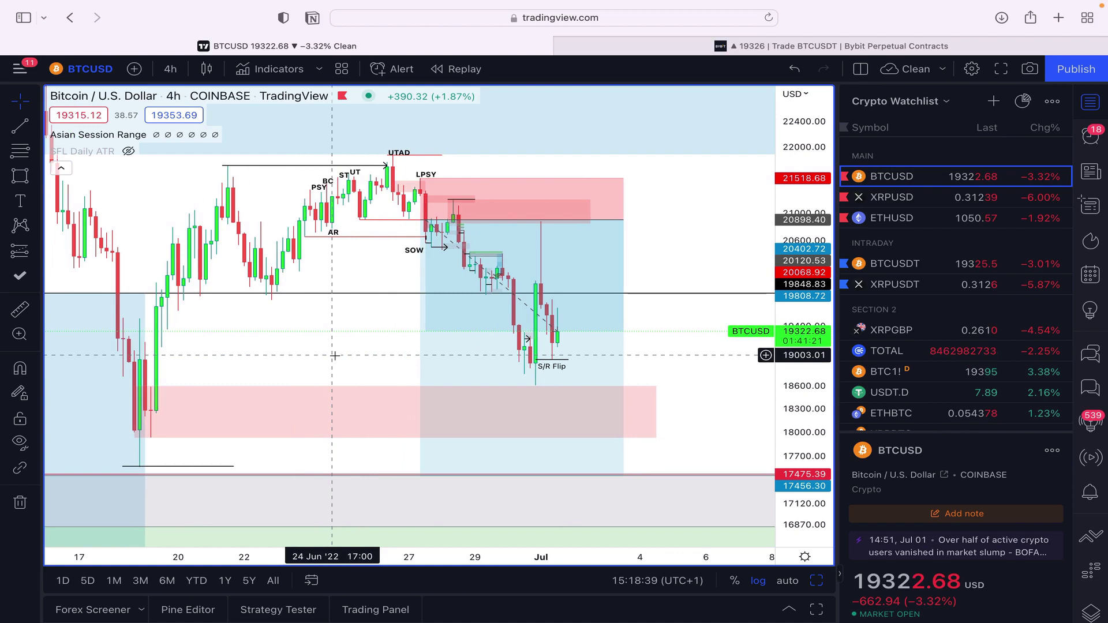